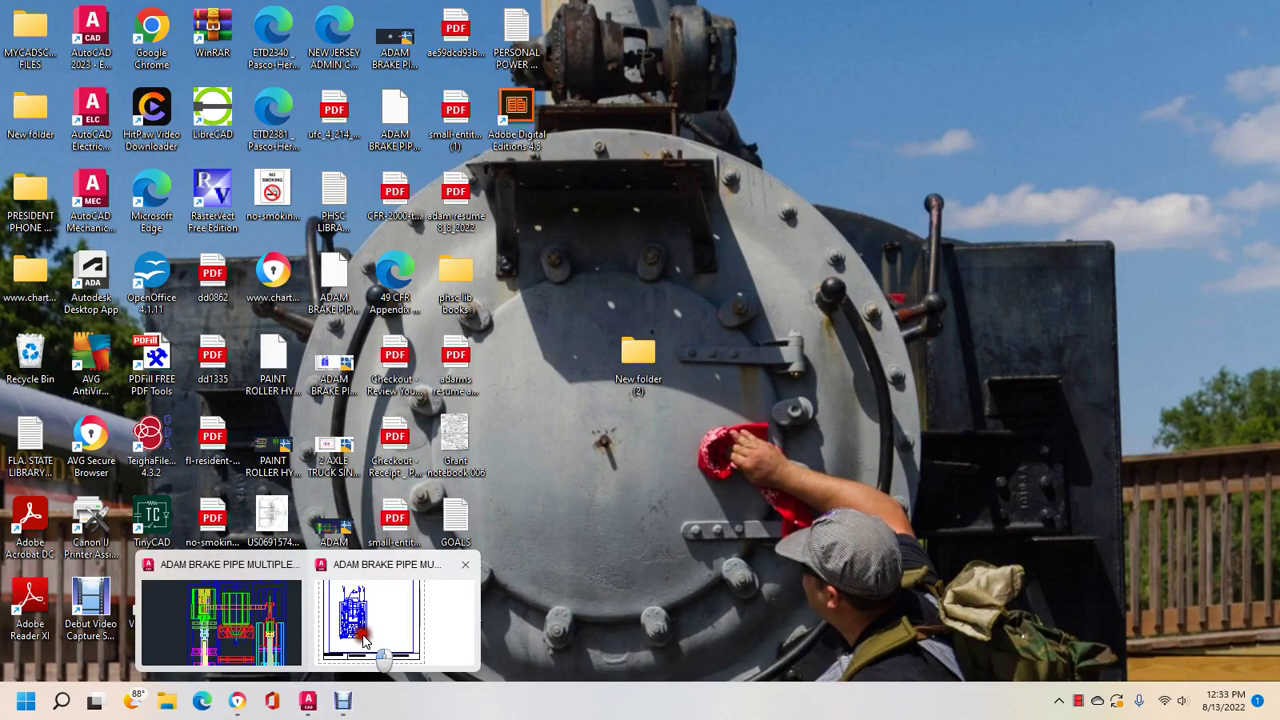
Step: Bring up the brake pipe multiplier 2D layout drawing and examine the valve symbols and leader above the machine
{"action": "left_click", "coordinate": [389, 627]}
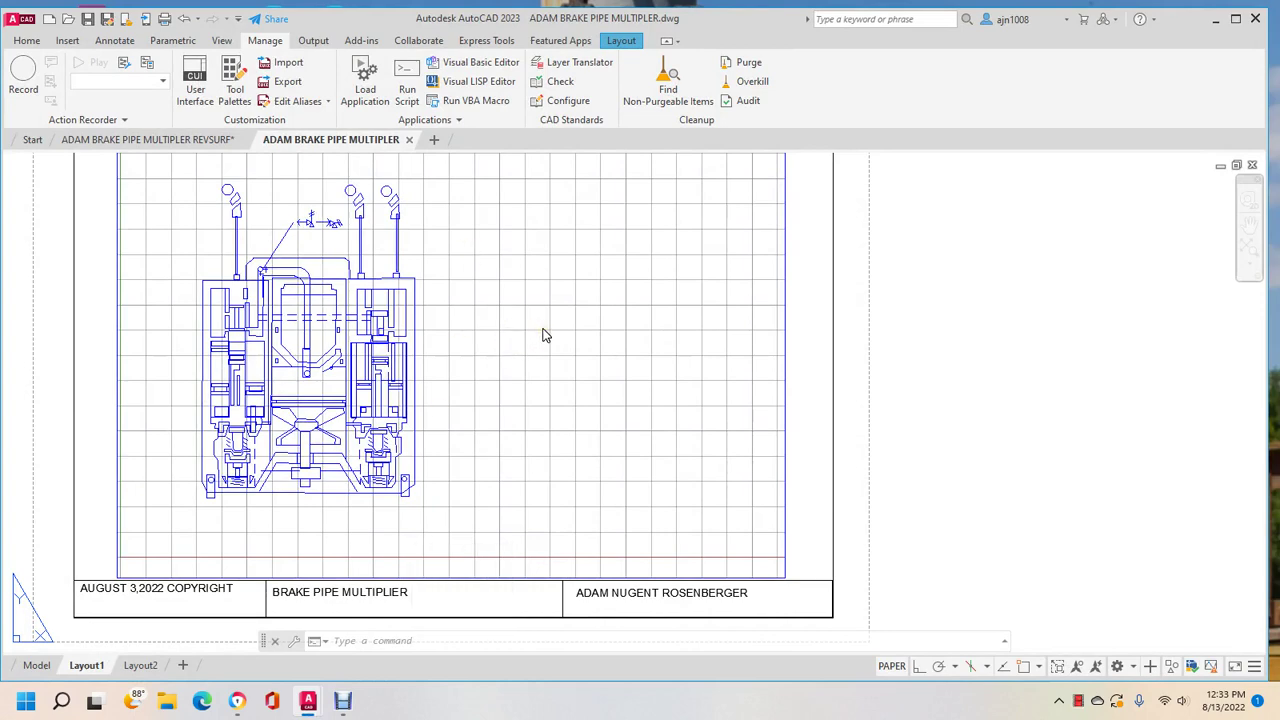
{"action": "scroll", "coordinate": [289, 223], "scroll_direction": "up", "scroll_amount": 4}
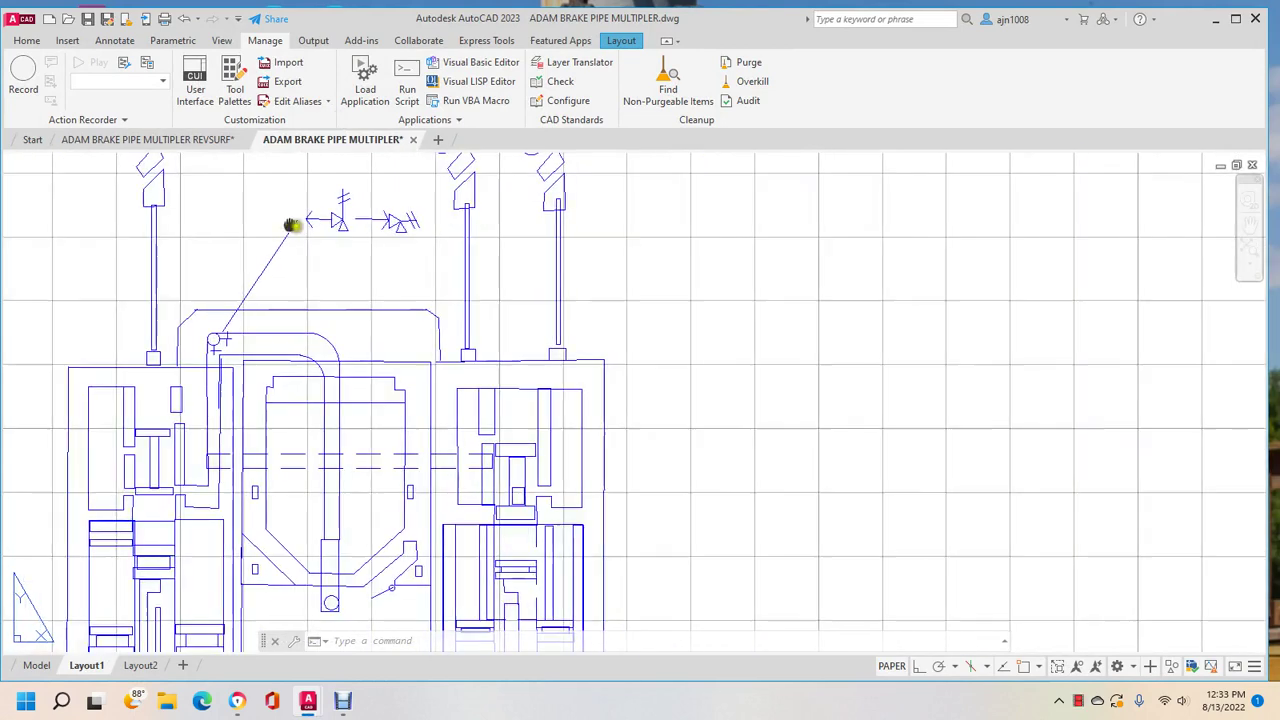
{"action": "middle_click_drag", "start_coordinate": [289, 223], "coordinate": [551, 419]}
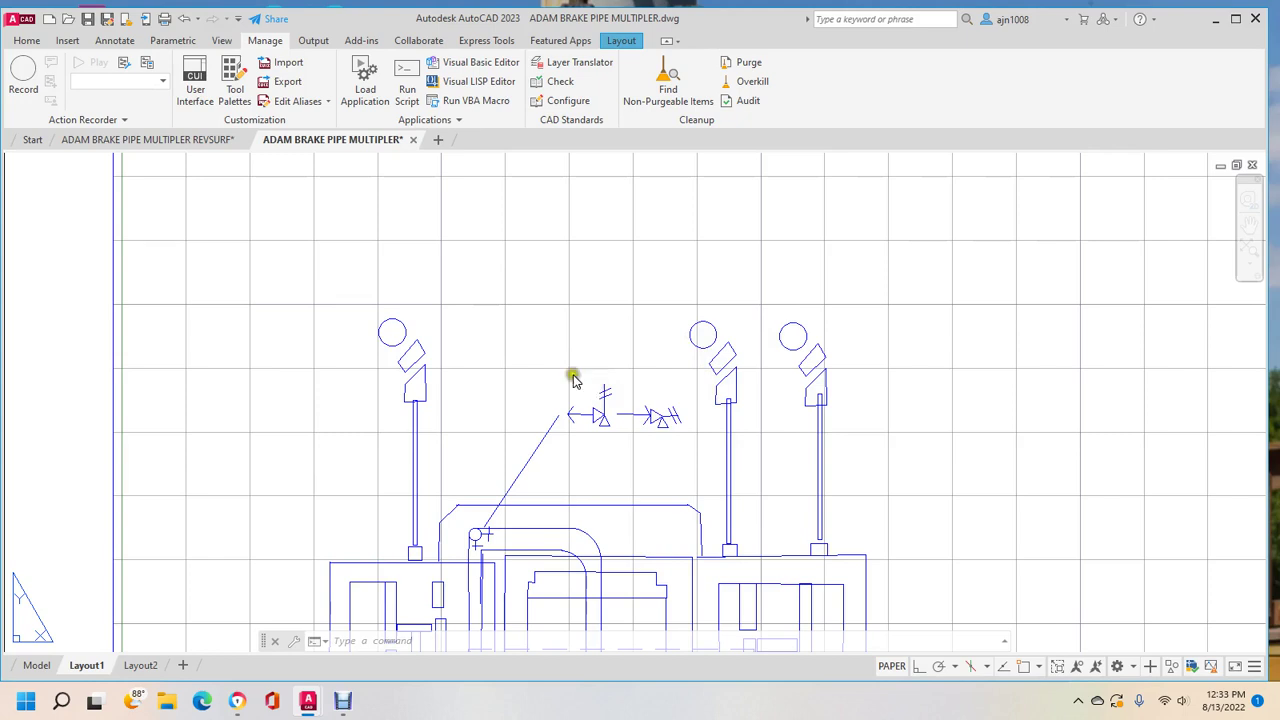
{"action": "scroll", "coordinate": [694, 380], "scroll_direction": "down", "scroll_amount": 2}
{"action": "scroll", "coordinate": [700, 330], "scroll_direction": "up", "scroll_amount": 4}
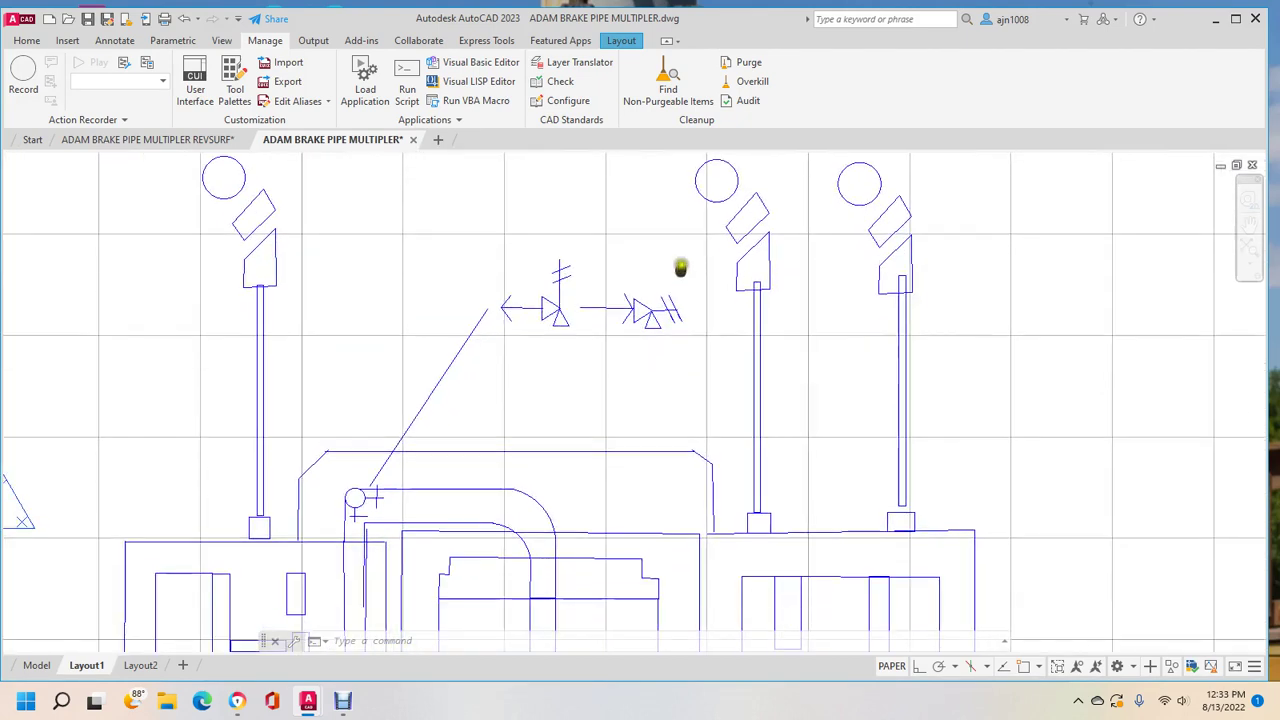
{"action": "middle_click_drag", "start_coordinate": [681, 268], "coordinate": [687, 250]}
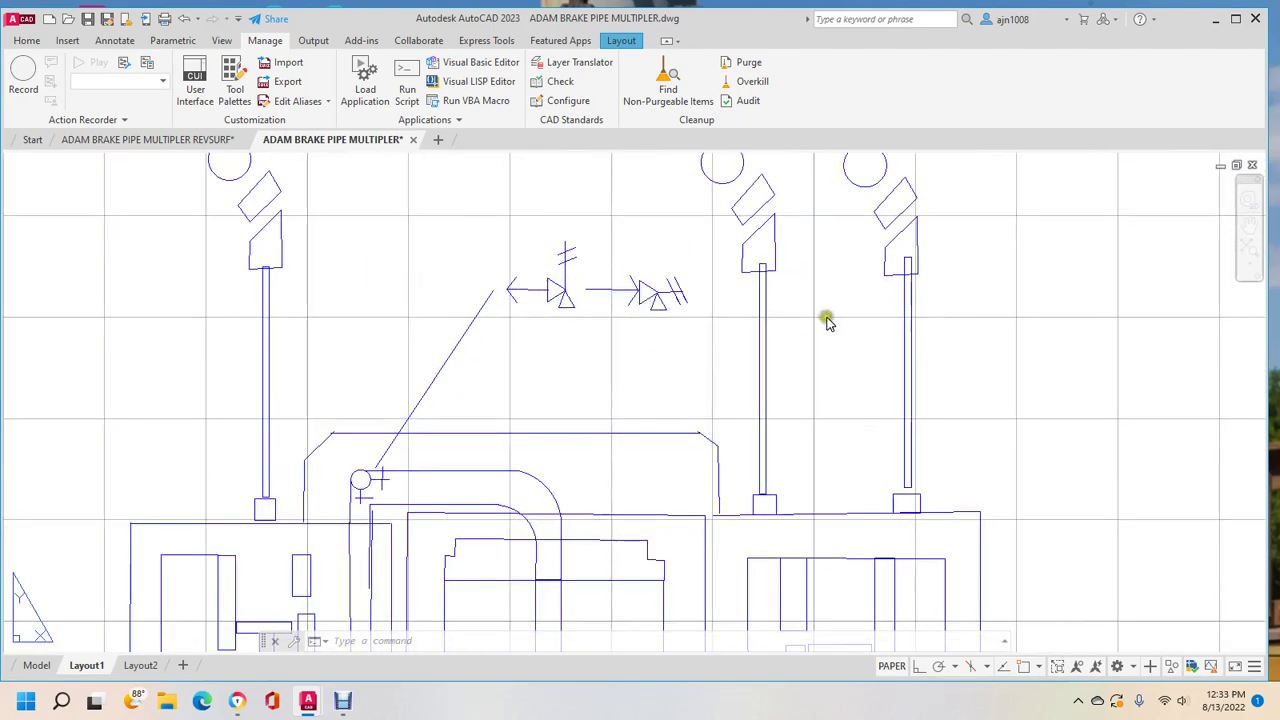
Step: Examine the left cylinder assembly and the dashed cross pipe in the layout drawing
{"action": "scroll", "coordinate": [660, 300], "scroll_direction": "down", "scroll_amount": 5}
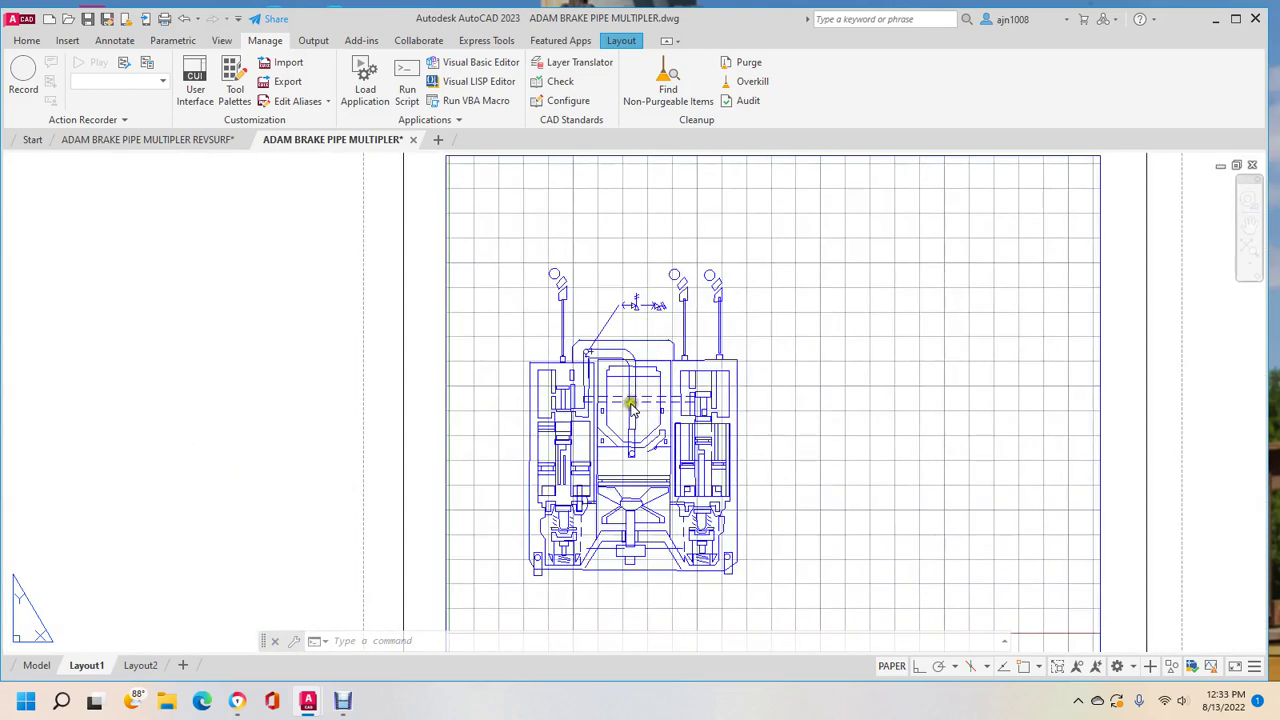
{"action": "scroll", "coordinate": [632, 400], "scroll_direction": "up", "scroll_amount": 4}
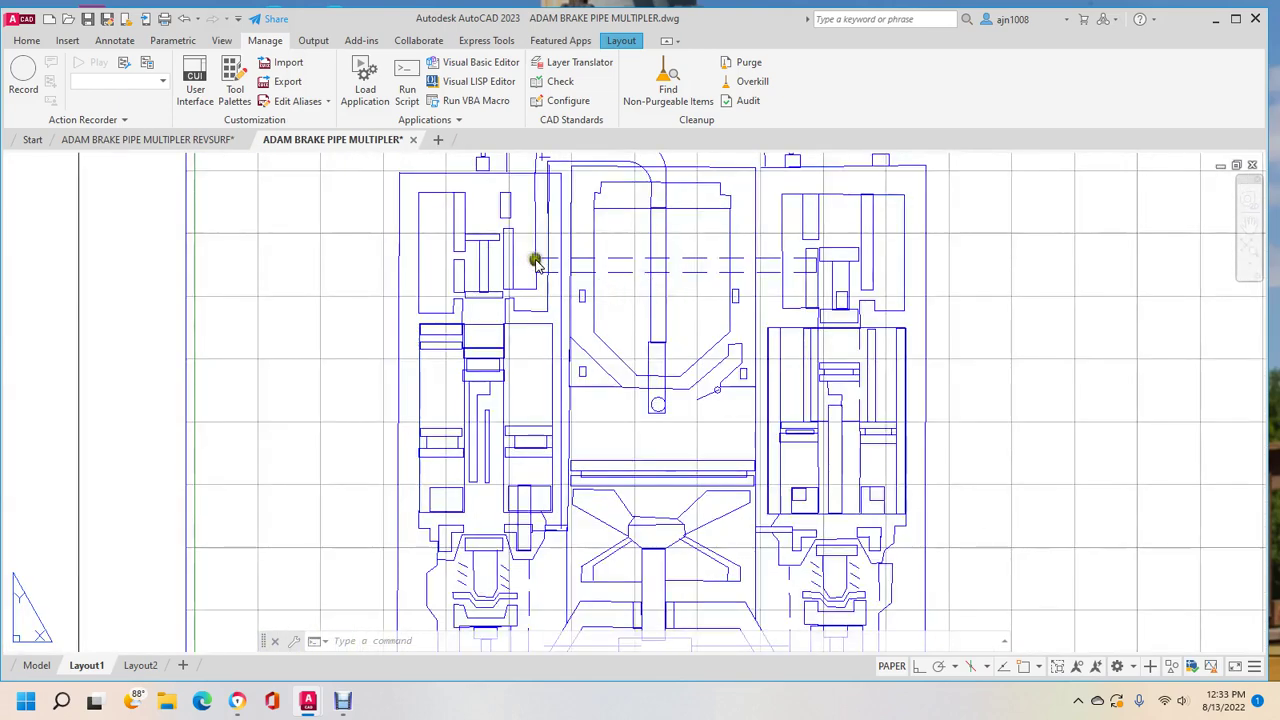
{"action": "middle_click_drag", "start_coordinate": [536, 262], "coordinate": [619, 286]}
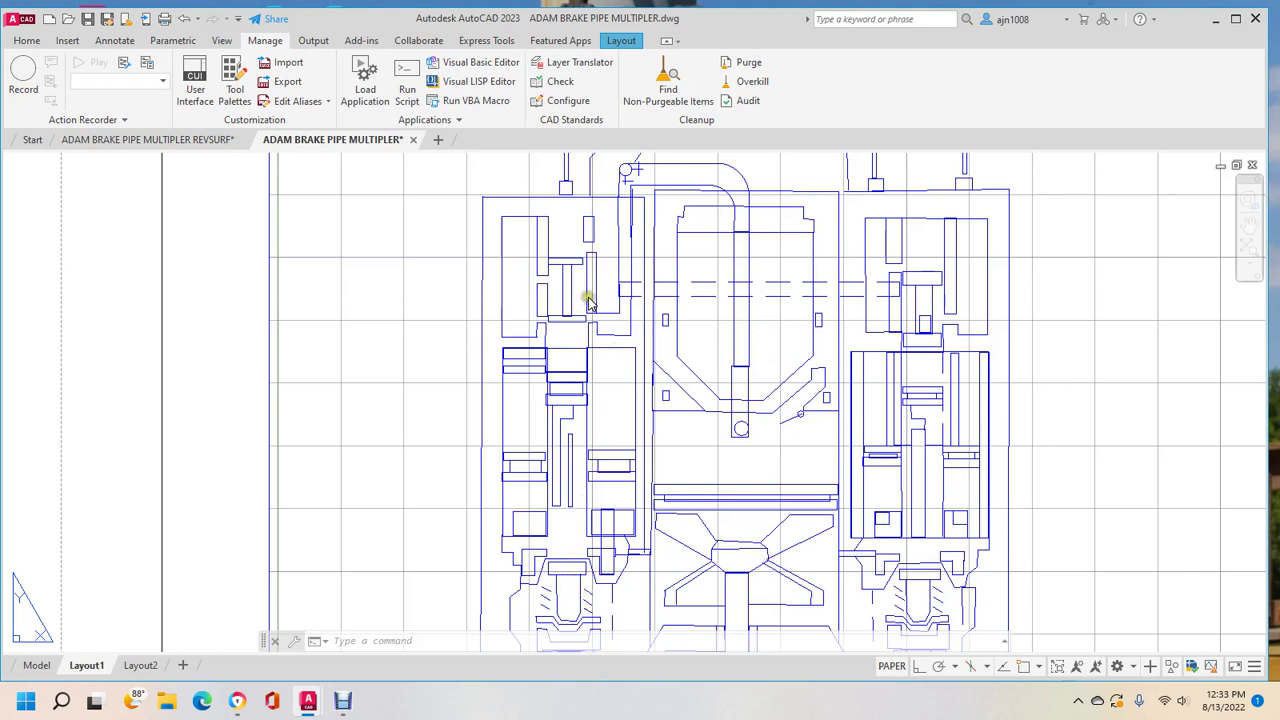
{"action": "scroll", "coordinate": [575, 287], "scroll_direction": "up", "scroll_amount": 2}
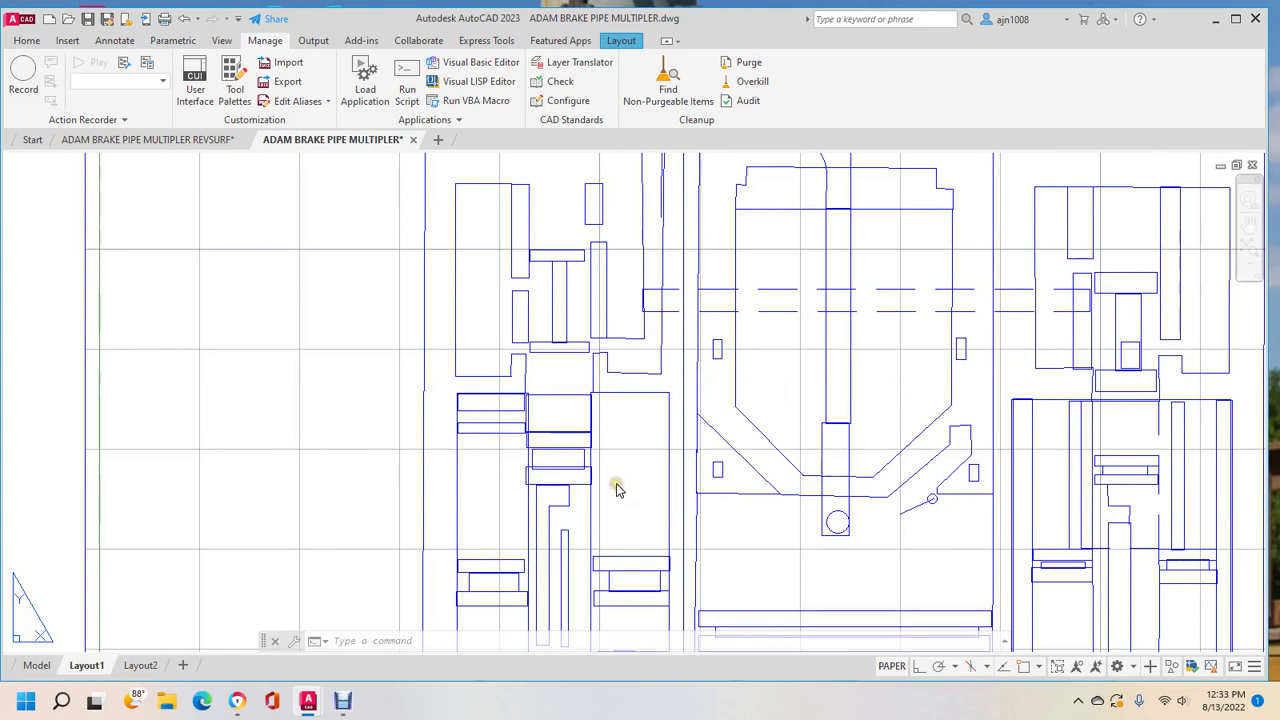
{"action": "middle_click_drag", "start_coordinate": [617, 486], "coordinate": [614, 277]}
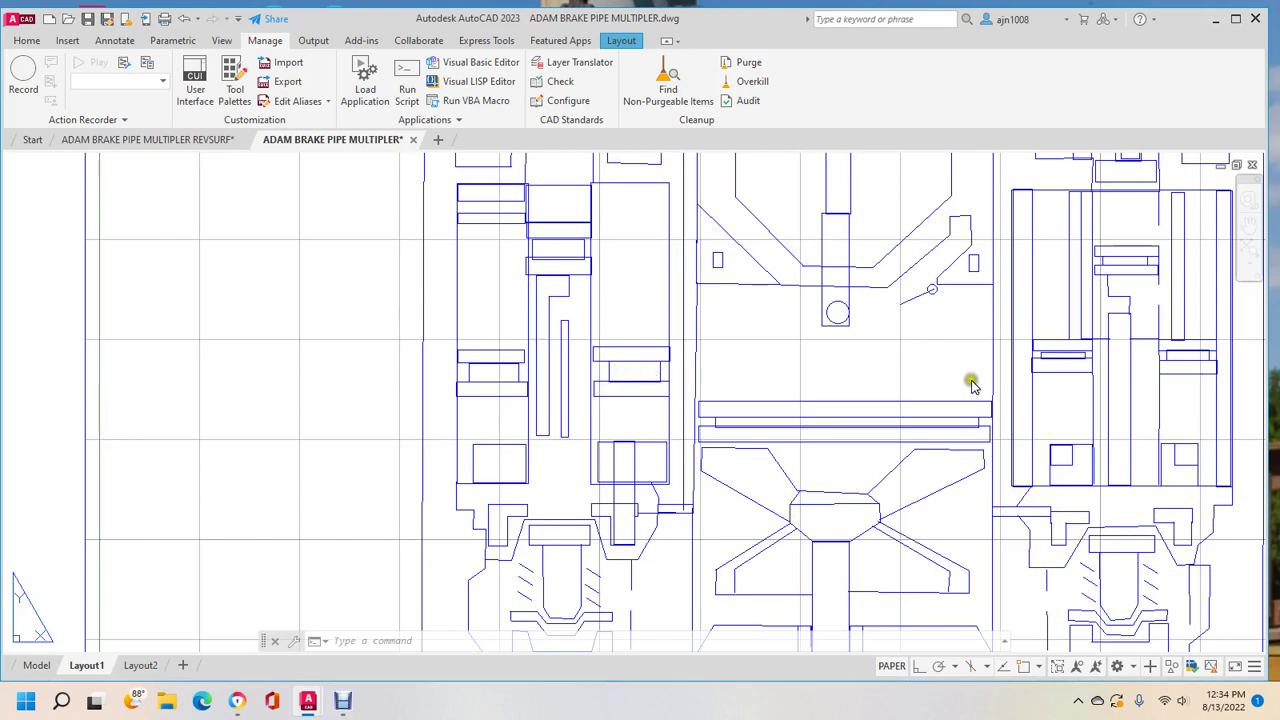
Step: Examine the lower part of the brake pipe multiplier and view the whole sheet with its title block
{"action": "scroll", "coordinate": [600, 477], "scroll_direction": "up", "scroll_amount": 2}
{"action": "mouse_move", "coordinate": [597, 477]}
{"action": "middle_mouse_down"}
{"action": "mouse_move", "coordinate": [548, 326]}
{"action": "mouse_move", "coordinate": [306, 240]}
{"action": "middle_mouse_up"}
{"action": "middle_click_drag", "start_coordinate": [408, 318], "coordinate": [194, 163]}
{"action": "scroll", "coordinate": [443, 236], "scroll_direction": "down", "scroll_amount": 4}
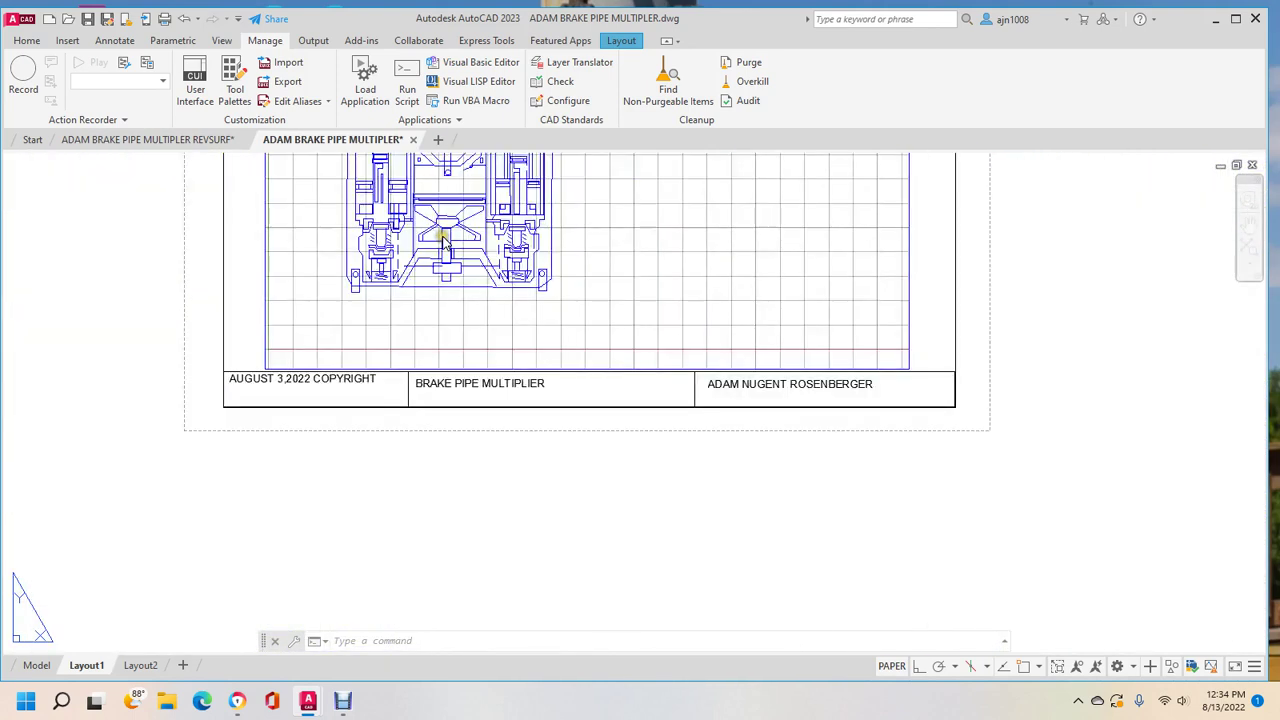
{"action": "middle_click_drag", "start_coordinate": [444, 243], "coordinate": [645, 408]}
{"action": "scroll", "coordinate": [460, 246], "scroll_direction": "down", "scroll_amount": 2}
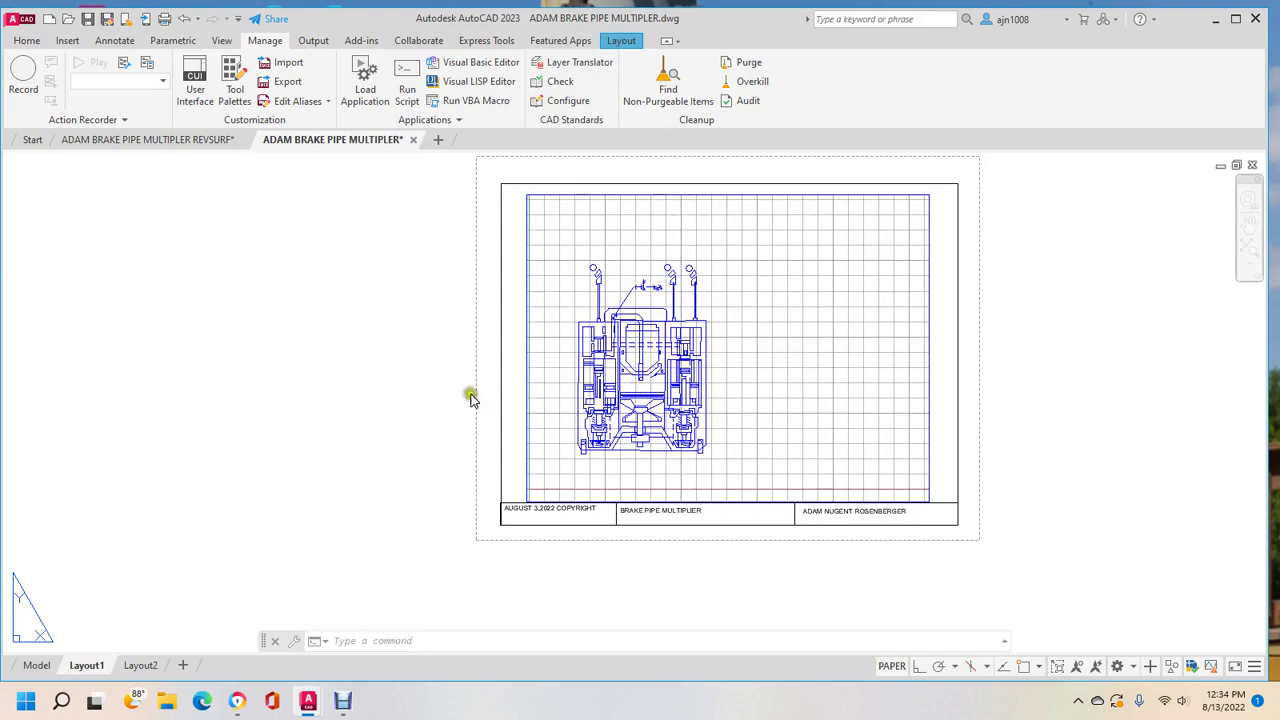
Step: Switch to the REVSURF drawing and examine the revolved surfaces of the left cylinder, cross pipe and central tank
{"action": "mouse_move", "coordinate": [303, 708]}
{"action": "left_click", "coordinate": [222, 622]}
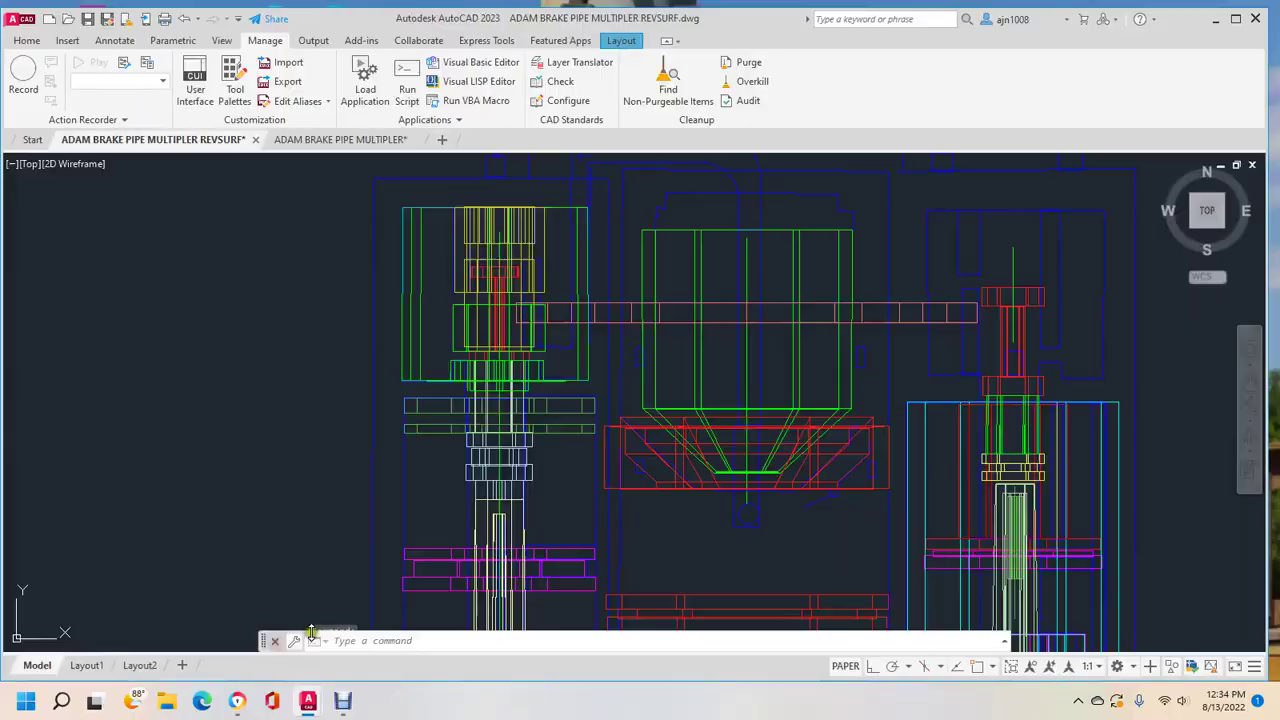
{"action": "scroll", "coordinate": [737, 486], "scroll_direction": "down", "scroll_amount": 3}
{"action": "scroll", "coordinate": [300, 469], "scroll_direction": "down", "scroll_amount": 3}
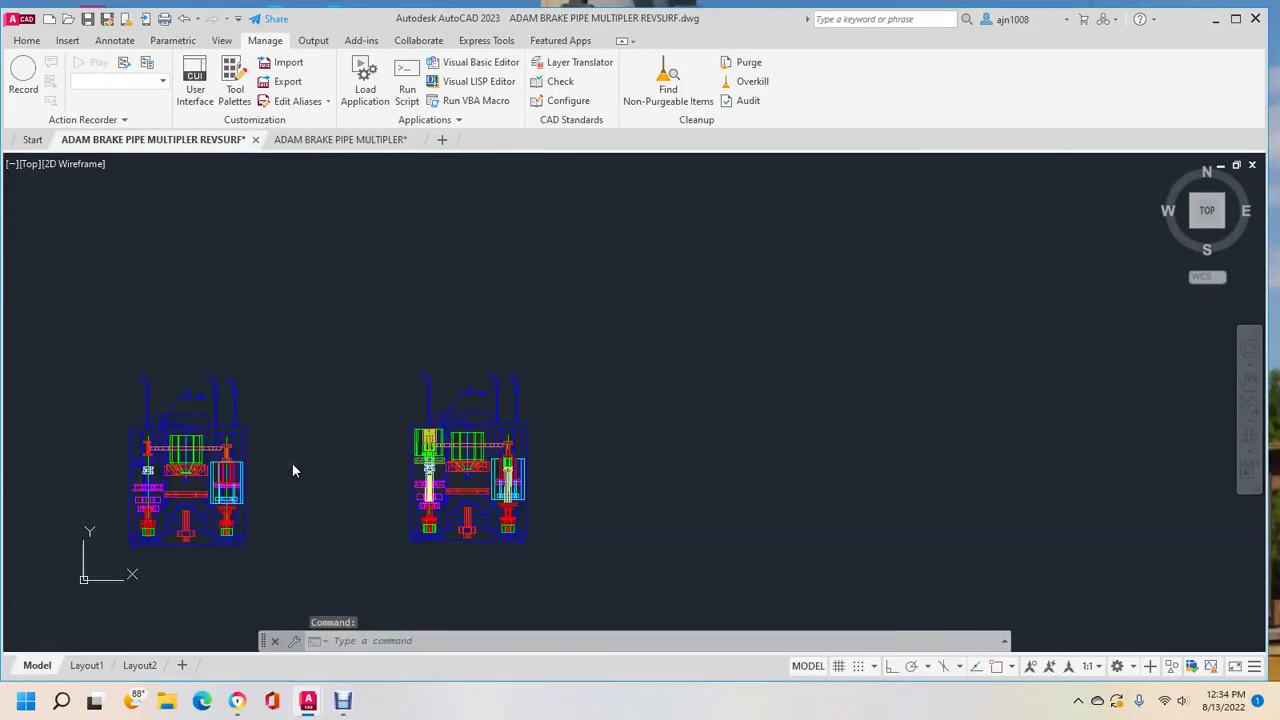
{"action": "scroll", "coordinate": [449, 458], "scroll_direction": "up", "scroll_amount": 6}
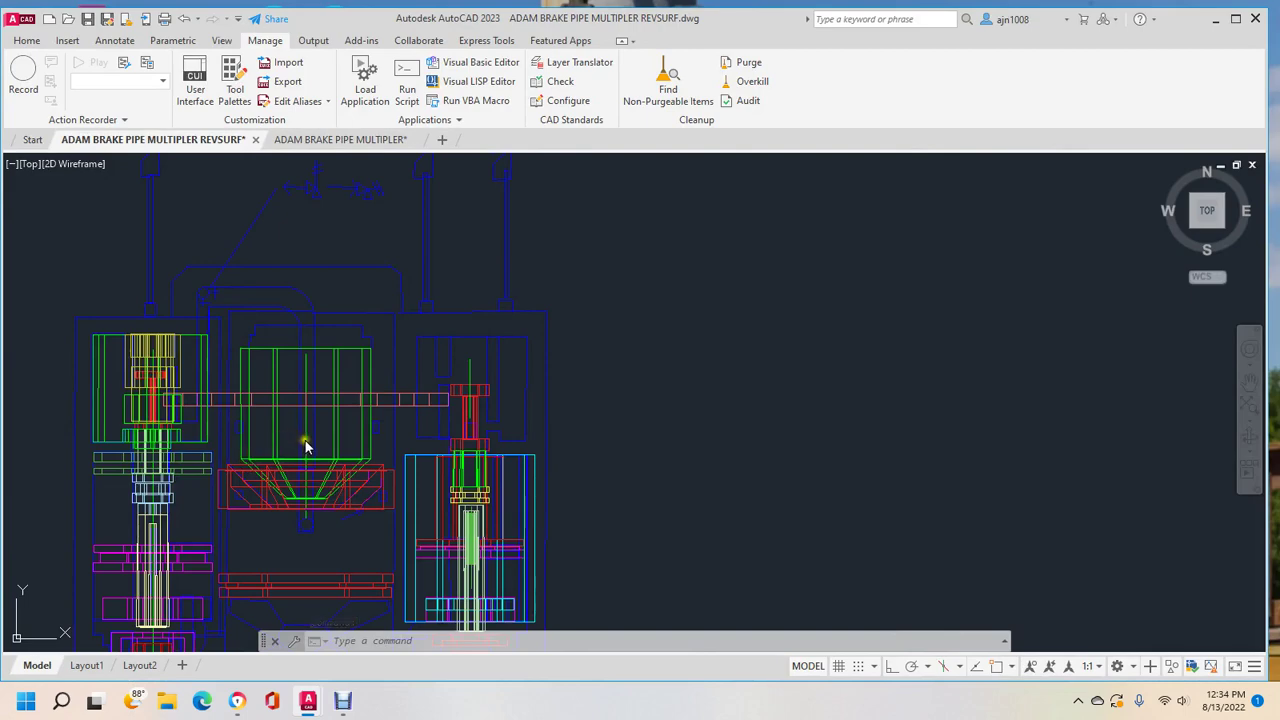
{"action": "scroll", "coordinate": [305, 445], "scroll_direction": "up", "scroll_amount": 7}
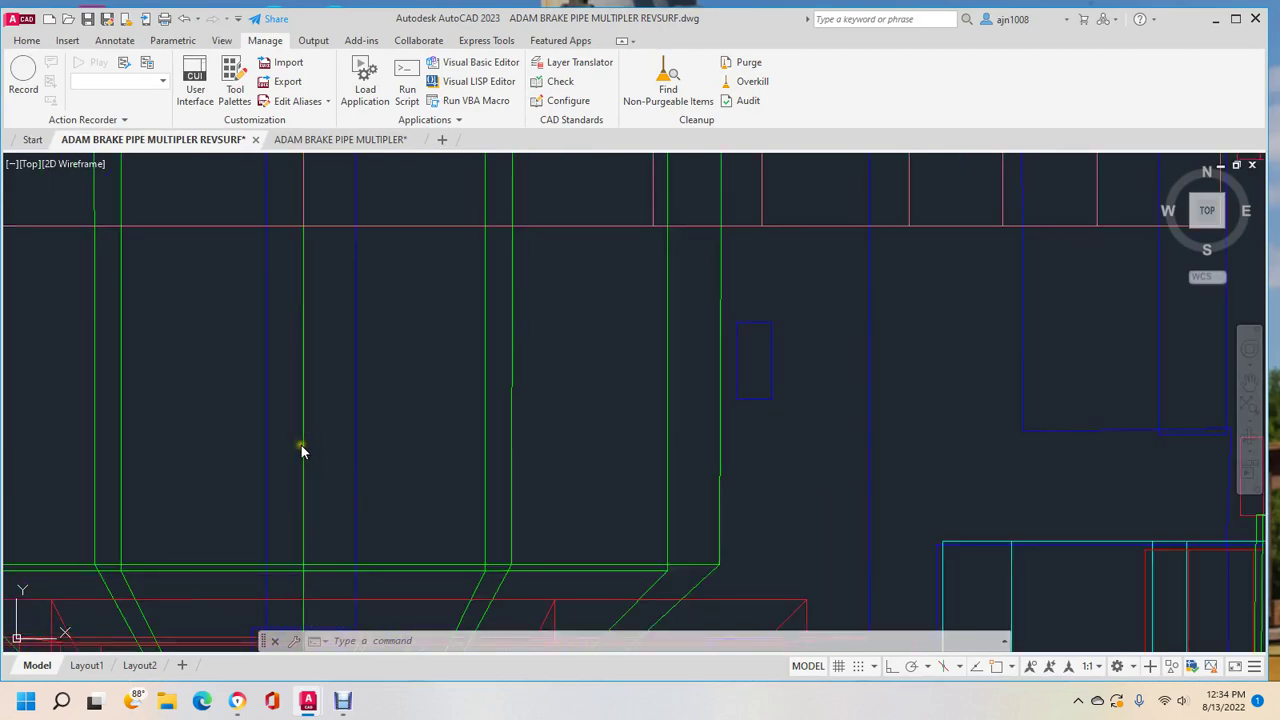
{"action": "scroll", "coordinate": [302, 451], "scroll_direction": "down", "scroll_amount": 6}
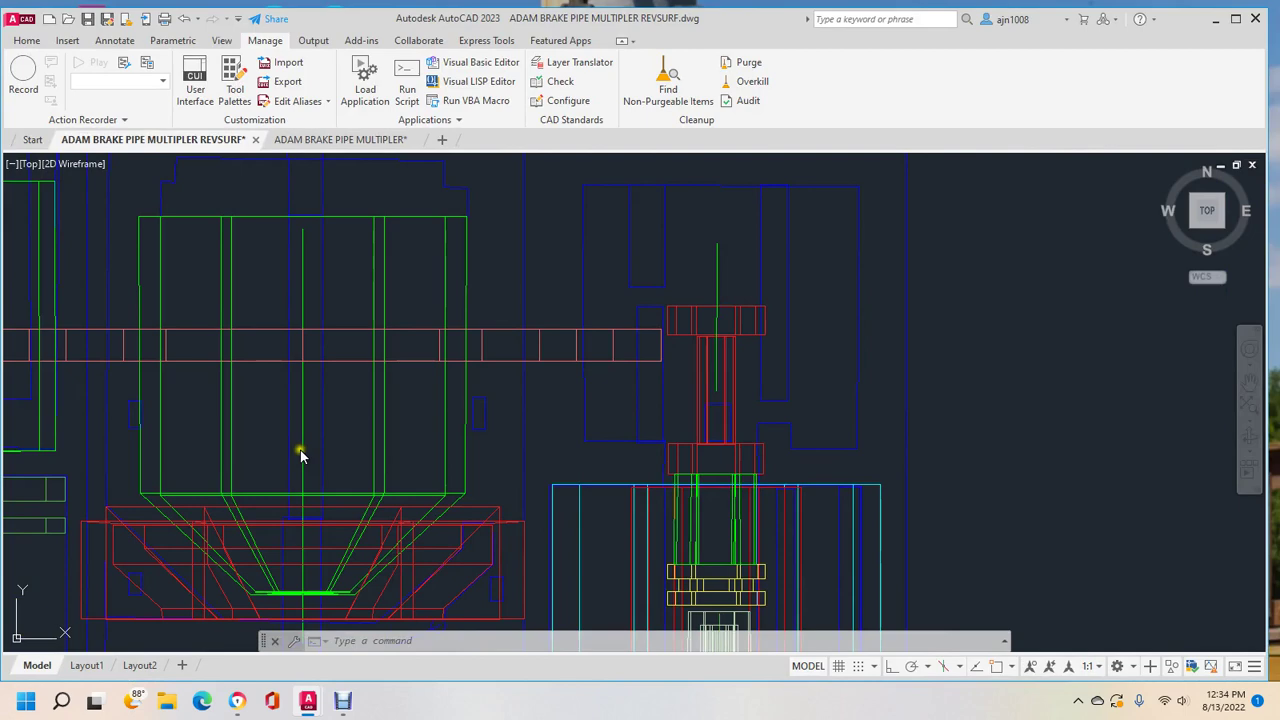
{"action": "middle_click_drag", "start_coordinate": [351, 380], "coordinate": [780, 466]}
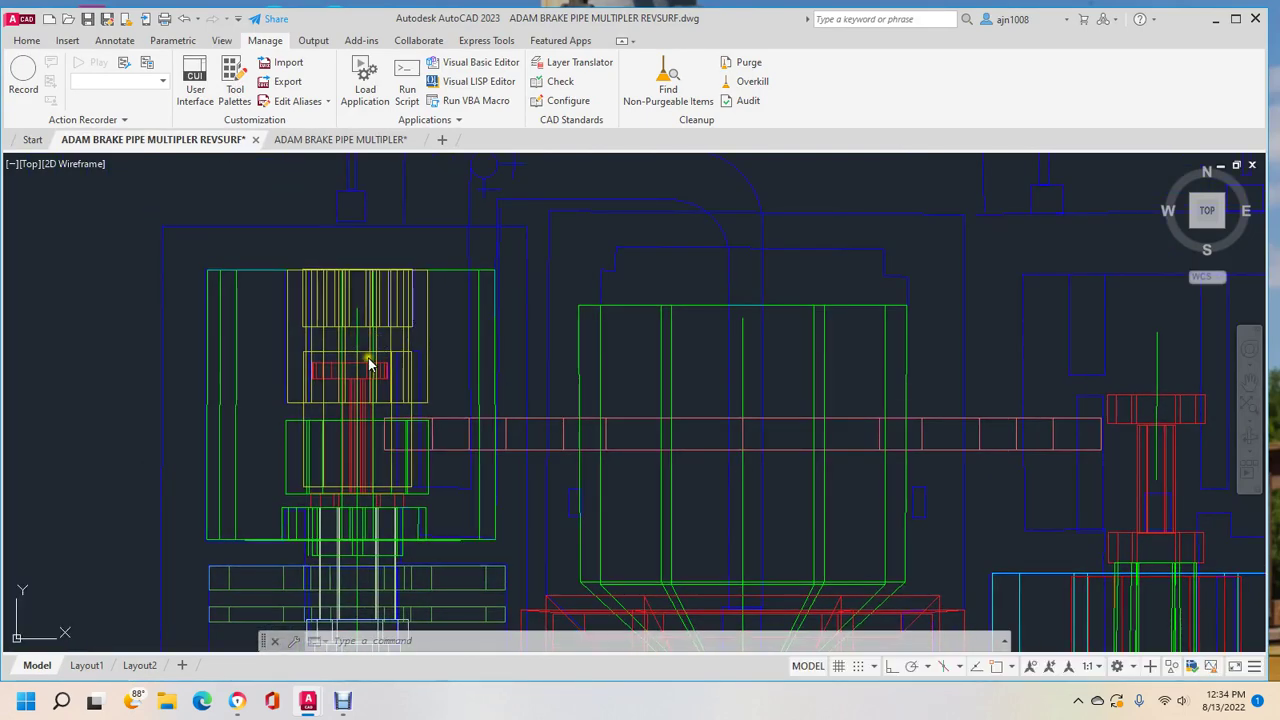
{"action": "mouse_move", "coordinate": [385, 362]}
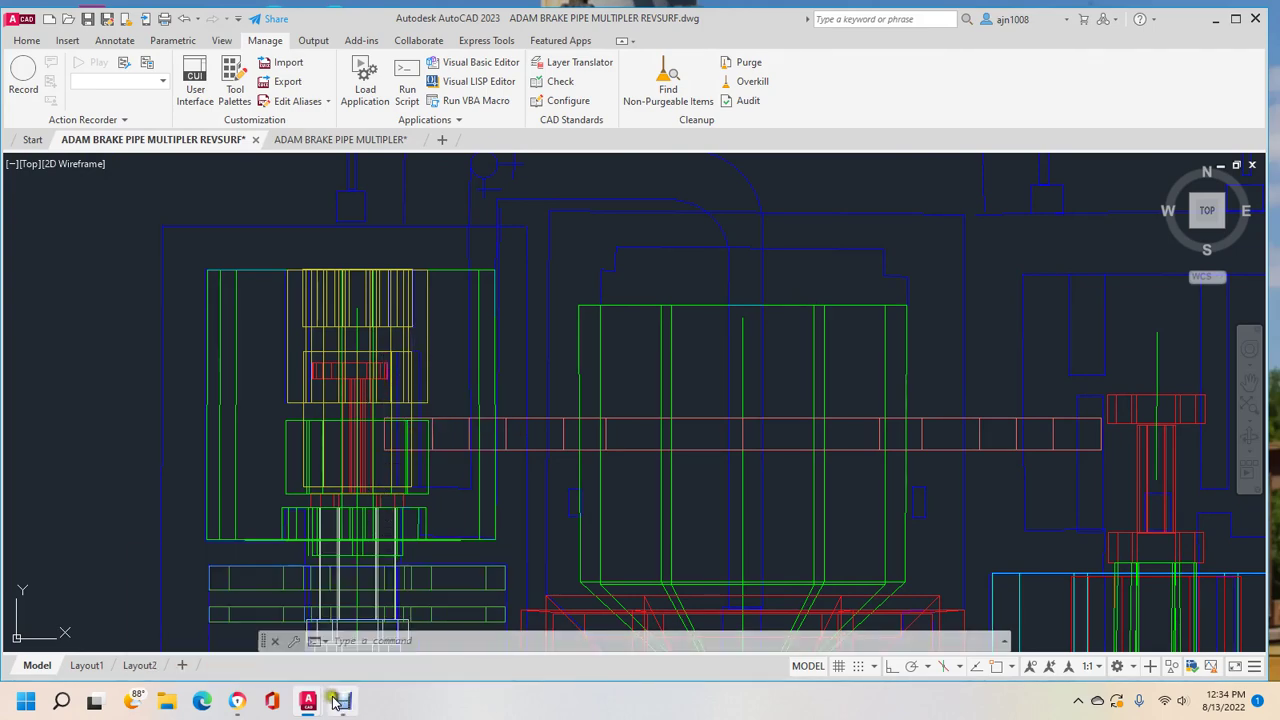
Step: Return to the 2D layout drawing and examine the round pipe fitting and the curved pipe leading to the central tank
{"action": "mouse_move", "coordinate": [308, 700]}
{"action": "left_click", "coordinate": [364, 628]}
{"action": "scroll", "coordinate": [614, 306], "scroll_direction": "up", "scroll_amount": 5}
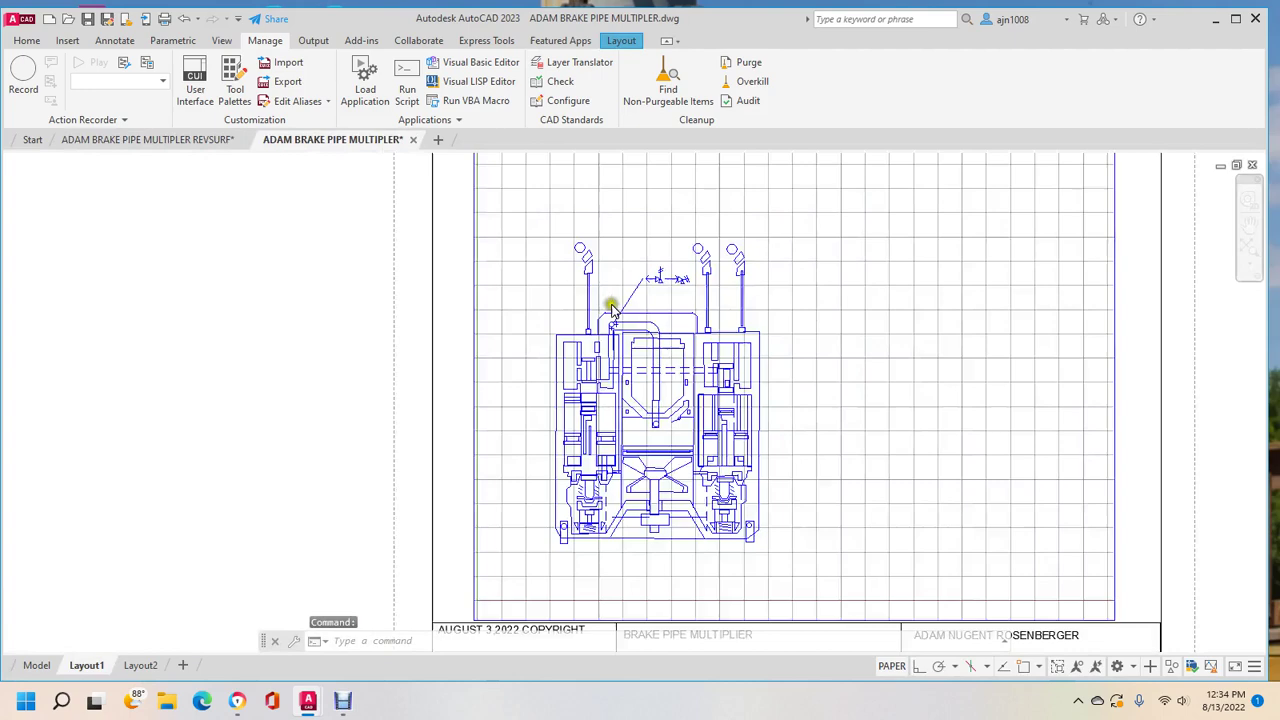
{"action": "scroll", "coordinate": [571, 409], "scroll_direction": "down", "scroll_amount": 1}
{"action": "mouse_move", "coordinate": [565, 390]}
{"action": "middle_mouse_down"}
{"action": "mouse_move", "coordinate": [566, 343]}
{"action": "mouse_move", "coordinate": [530, 290]}
{"action": "middle_mouse_up"}
{"action": "scroll", "coordinate": [441, 448], "scroll_direction": "up", "scroll_amount": 1}
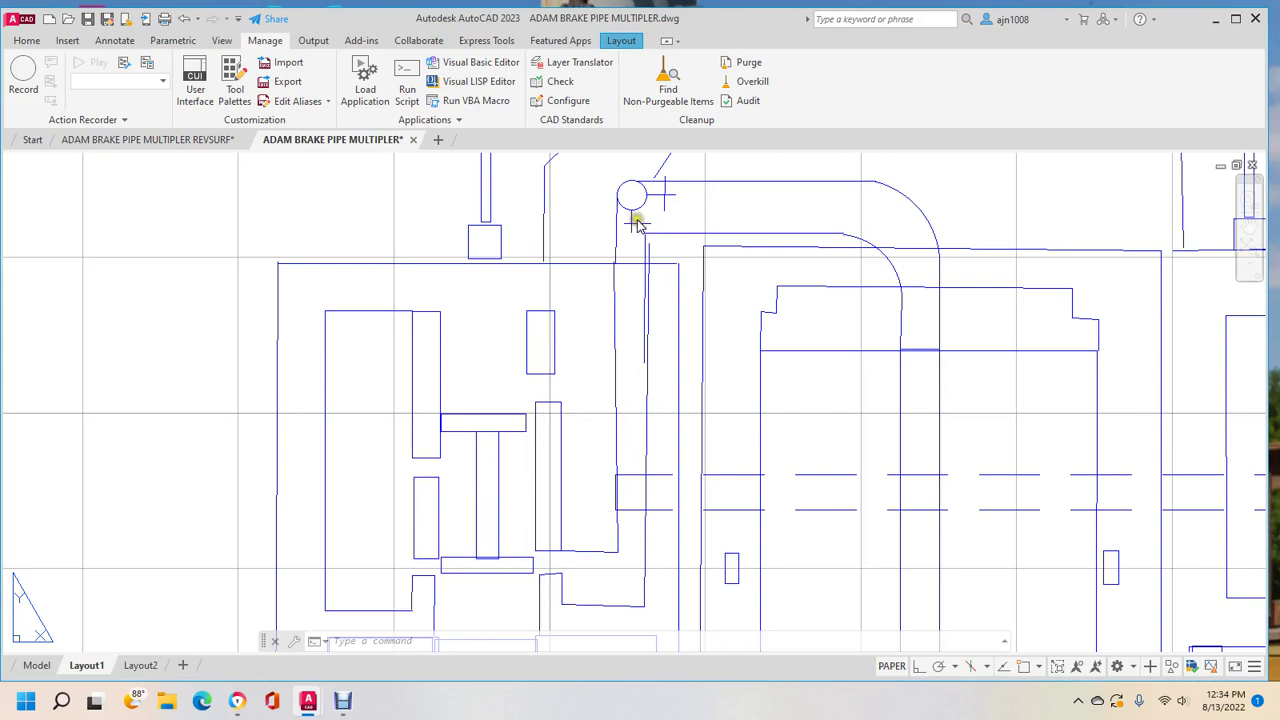
{"action": "scroll", "coordinate": [636, 224], "scroll_direction": "down", "scroll_amount": 3}
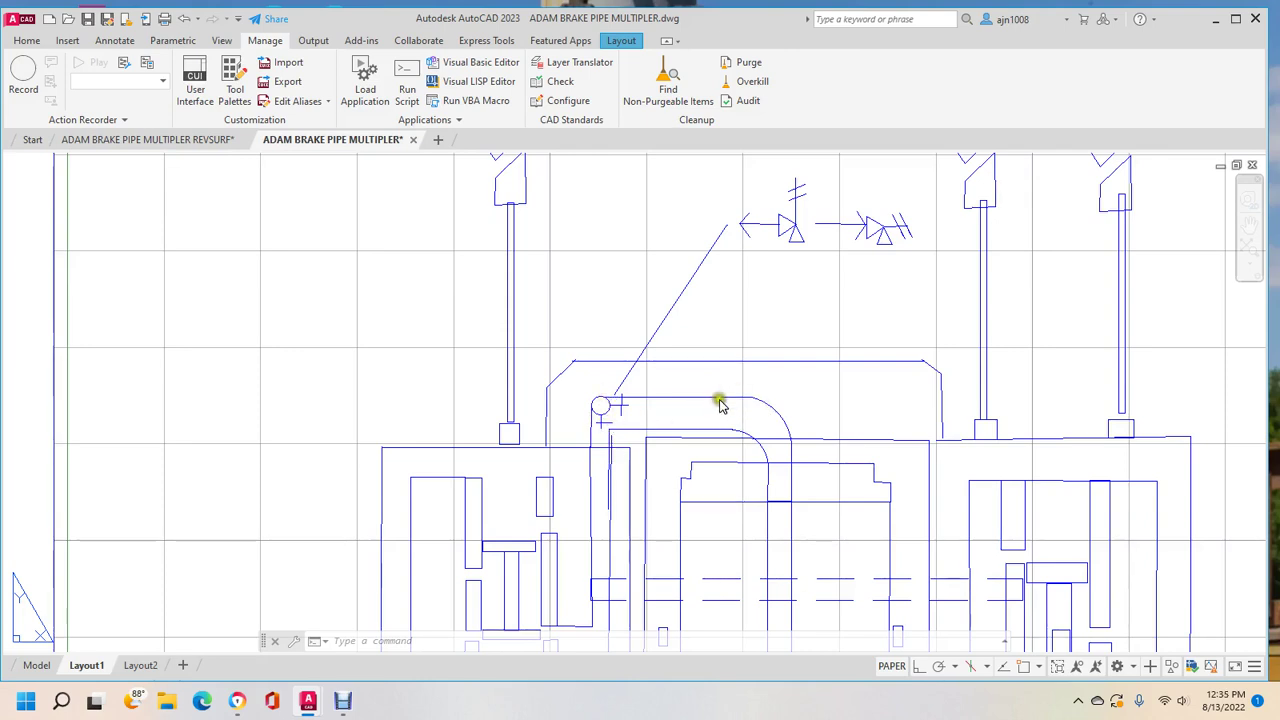
{"action": "scroll", "coordinate": [775, 438], "scroll_direction": "up", "scroll_amount": 2}
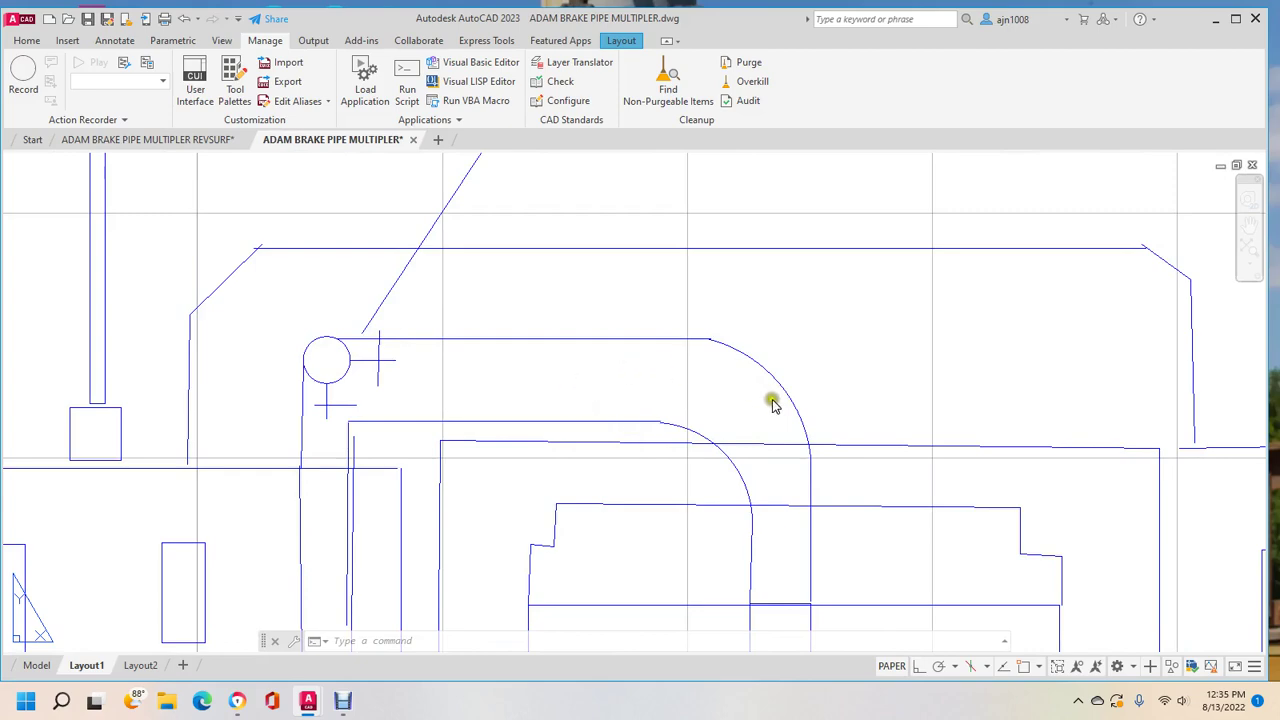
{"action": "scroll", "coordinate": [805, 472], "scroll_direction": "up", "scroll_amount": 1}
{"action": "scroll", "coordinate": [802, 480], "scroll_direction": "down", "scroll_amount": 3}
{"action": "scroll", "coordinate": [798, 483], "scroll_direction": "up", "scroll_amount": 1}
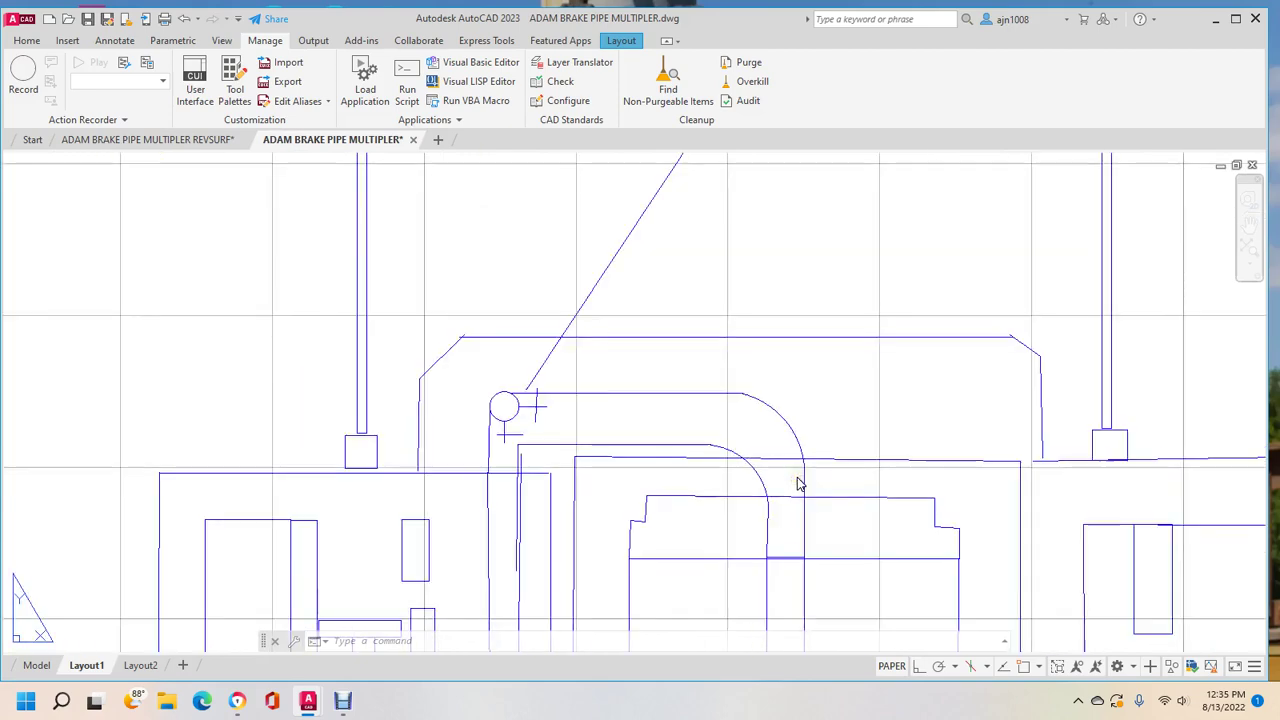
Step: Examine the dashed cross pipe, the central tank's vertical pipe and the circular outlet below it
{"action": "scroll", "coordinate": [798, 483], "scroll_direction": "down", "scroll_amount": 2}
{"action": "scroll", "coordinate": [689, 323], "scroll_direction": "up", "scroll_amount": 5}
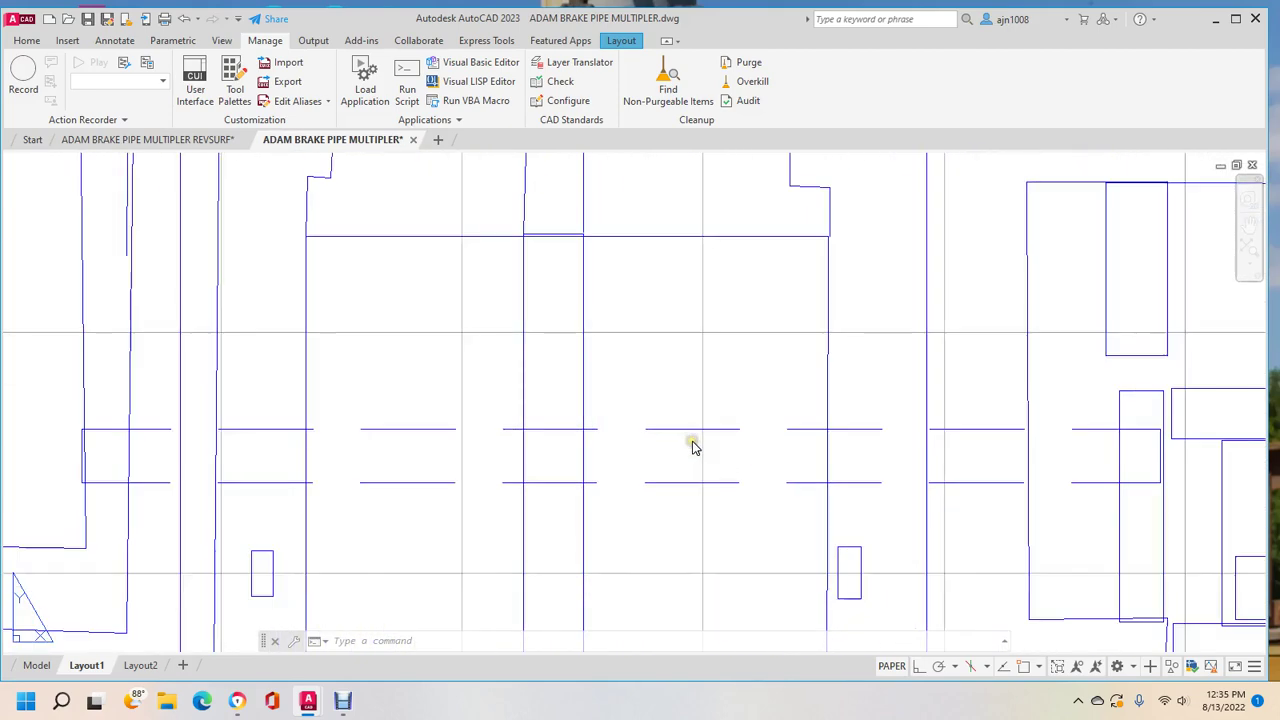
{"action": "scroll", "coordinate": [692, 441], "scroll_direction": "down", "scroll_amount": 5}
{"action": "middle_click_drag", "start_coordinate": [691, 444], "coordinate": [683, 310]}
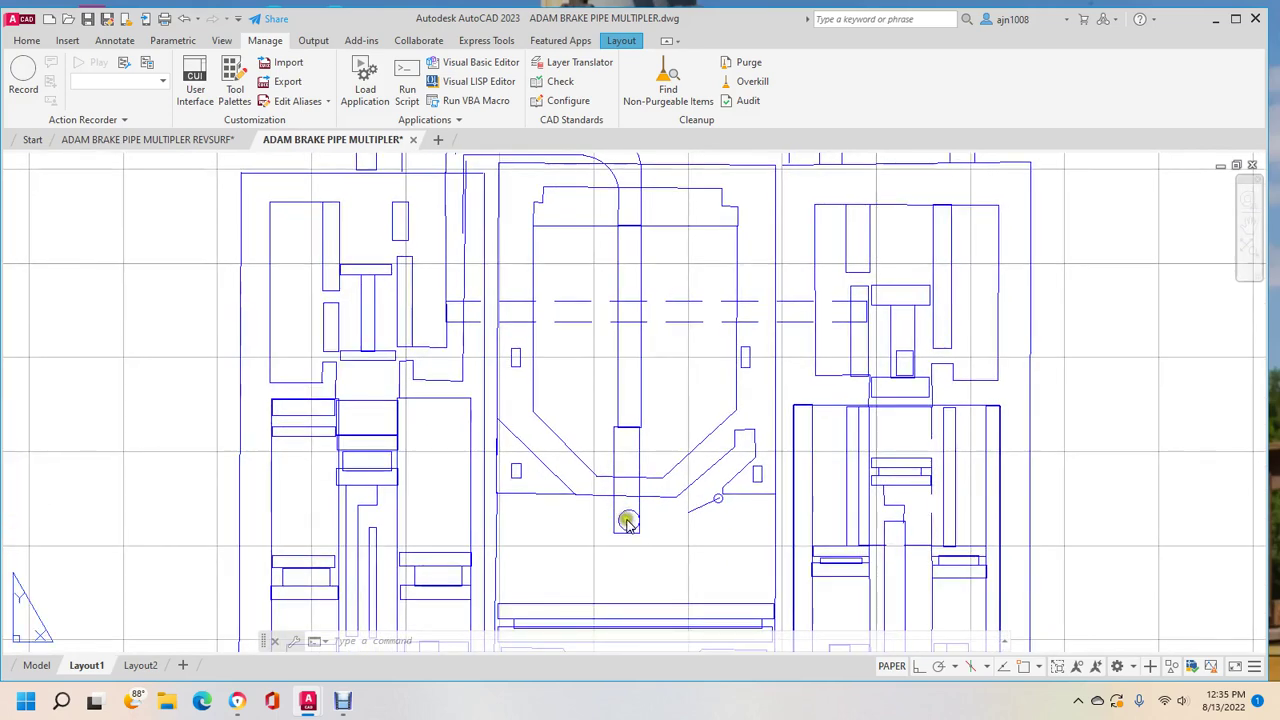
{"action": "scroll", "coordinate": [627, 522], "scroll_direction": "up", "scroll_amount": 4}
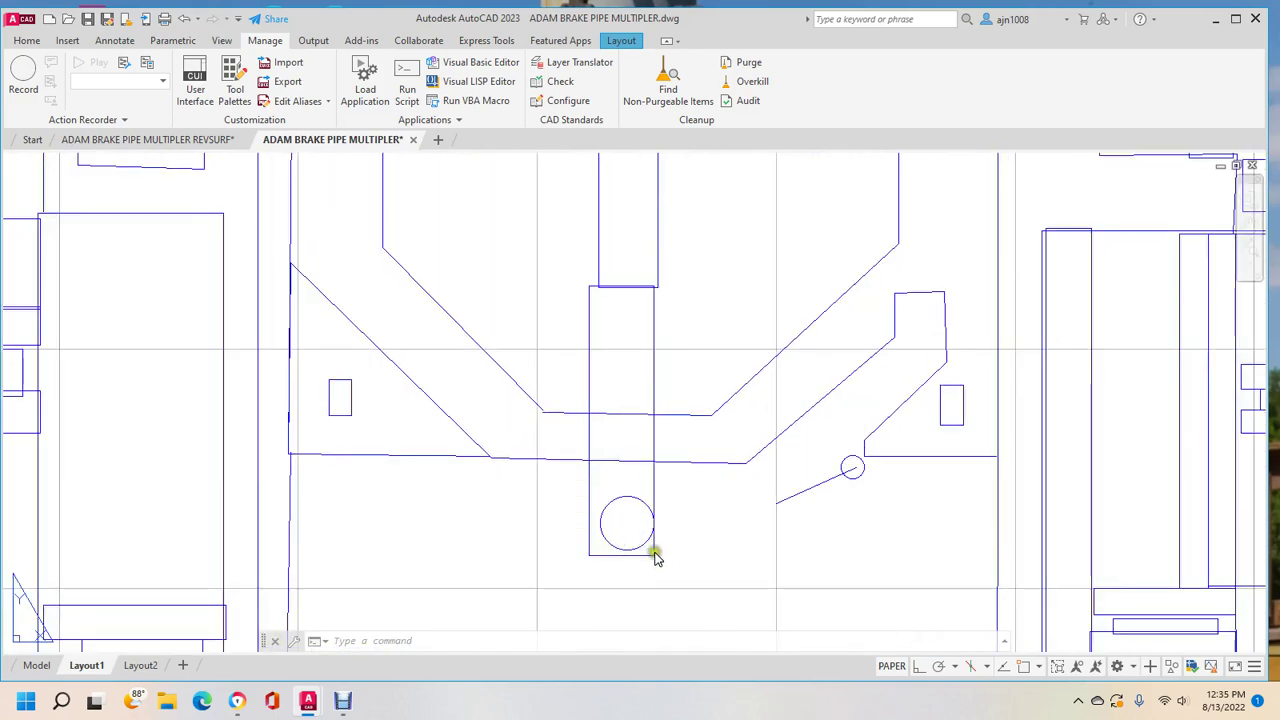
{"action": "scroll", "coordinate": [640, 270], "scroll_direction": "up", "scroll_amount": 2}
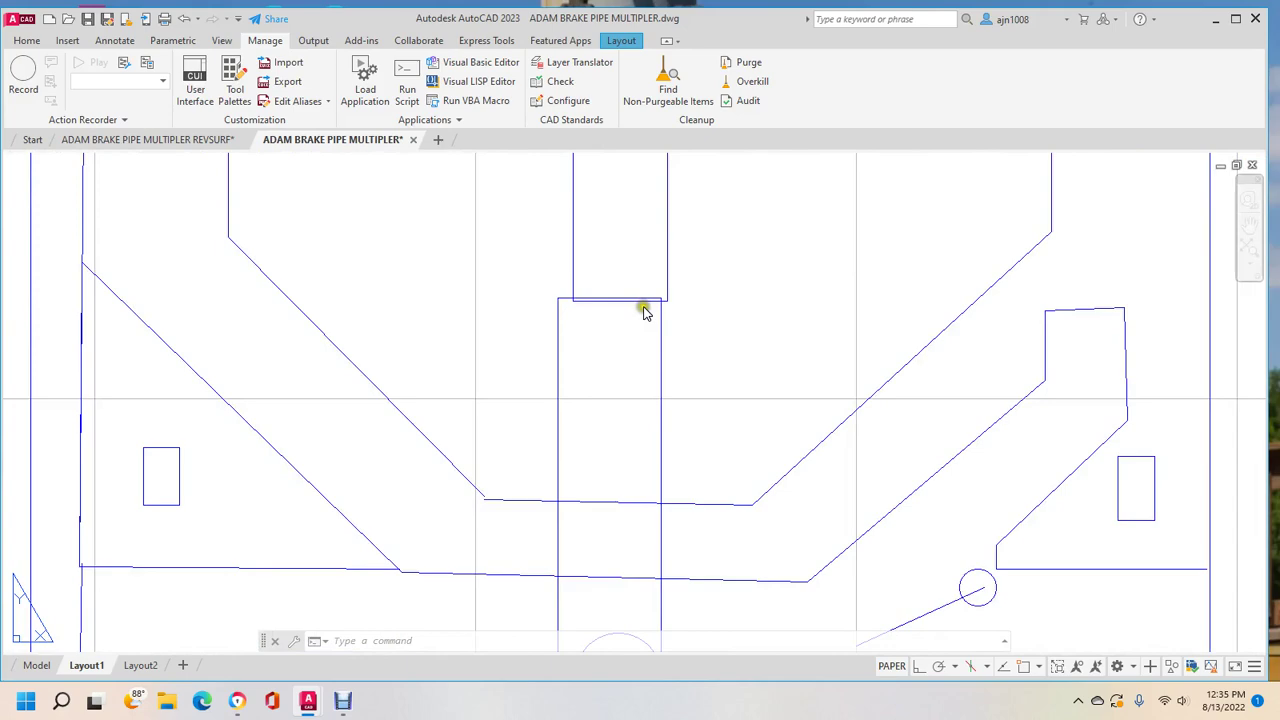
{"action": "scroll", "coordinate": [644, 310], "scroll_direction": "down", "scroll_amount": 7}
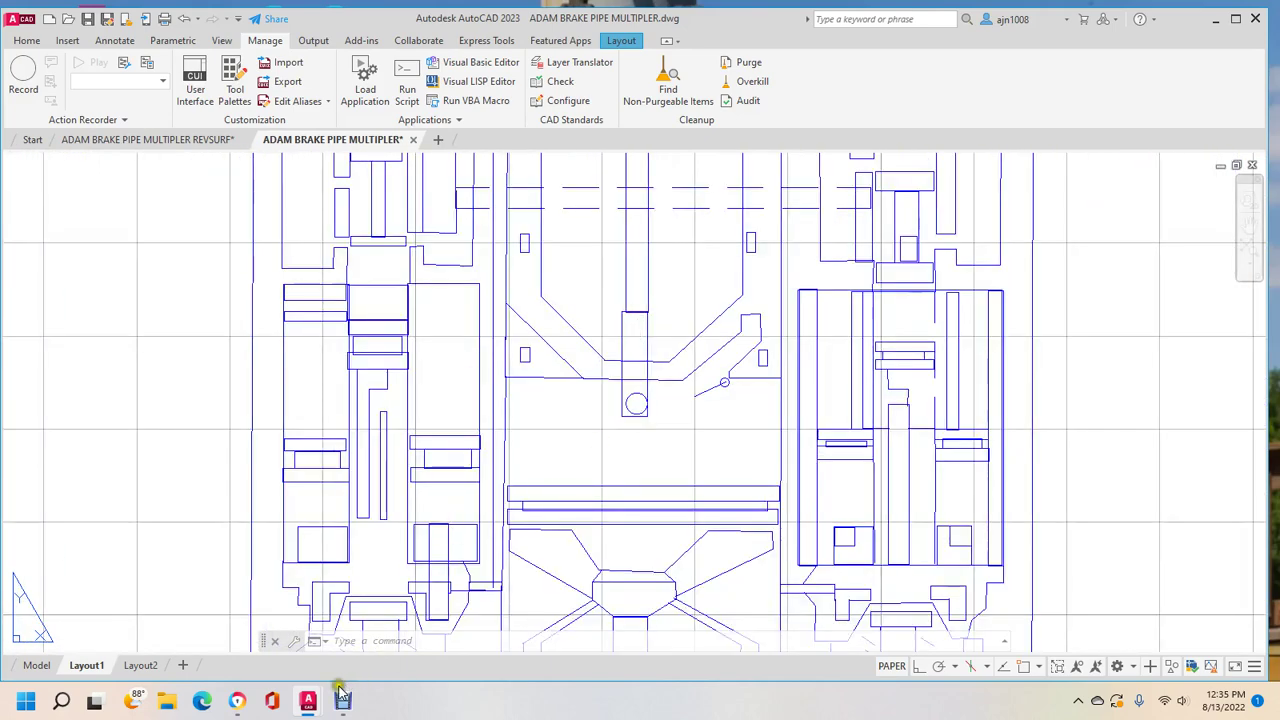
Step: Switch to the REVSURF drawing and follow the curved pipe through the central tank down to its outlet
{"action": "mouse_move", "coordinate": [305, 700]}
{"action": "left_click", "coordinate": [285, 622]}
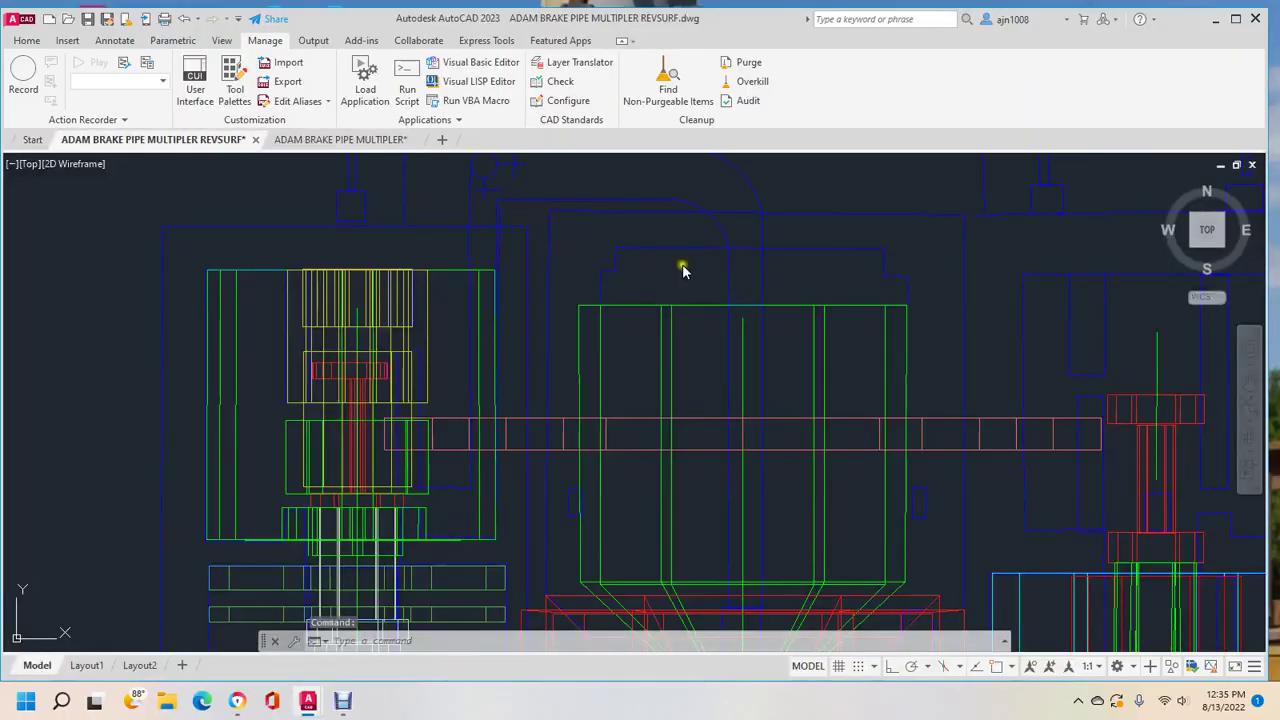
{"action": "scroll", "coordinate": [508, 180], "scroll_direction": "up", "scroll_amount": 3}
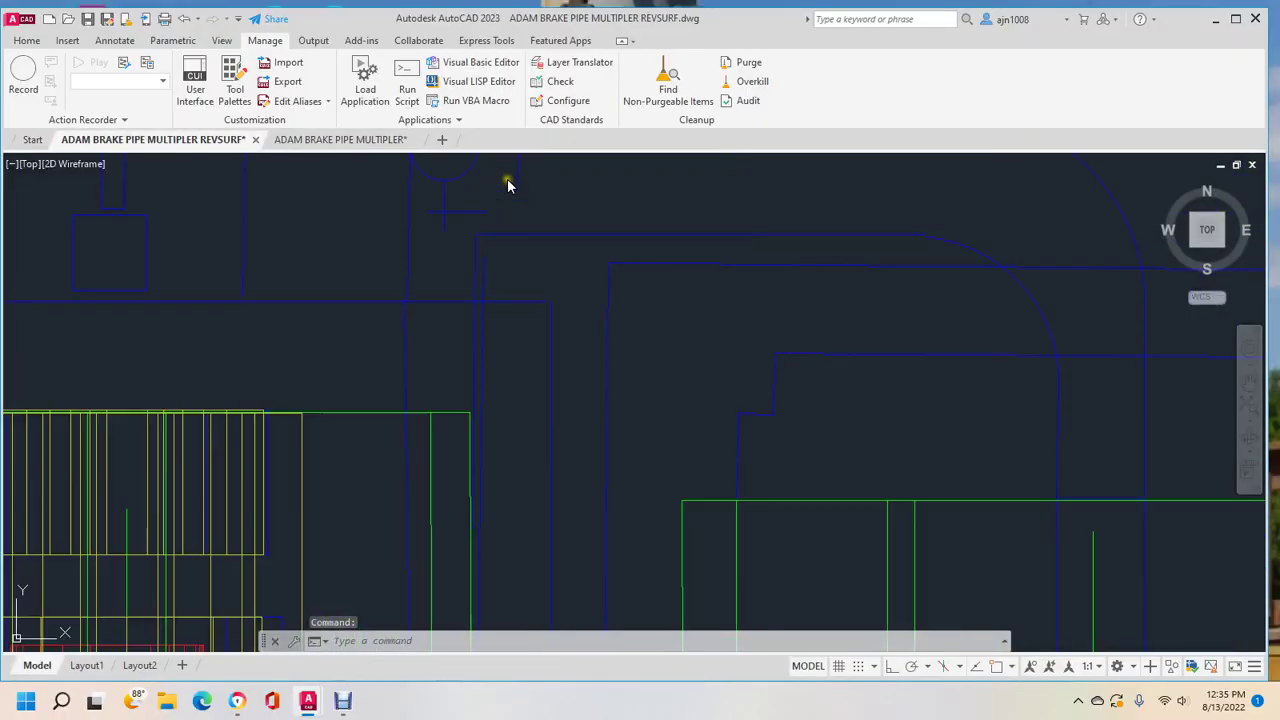
{"action": "scroll", "coordinate": [503, 189], "scroll_direction": "down", "scroll_amount": 3}
{"action": "middle_click_drag", "start_coordinate": [503, 189], "coordinate": [621, 296]}
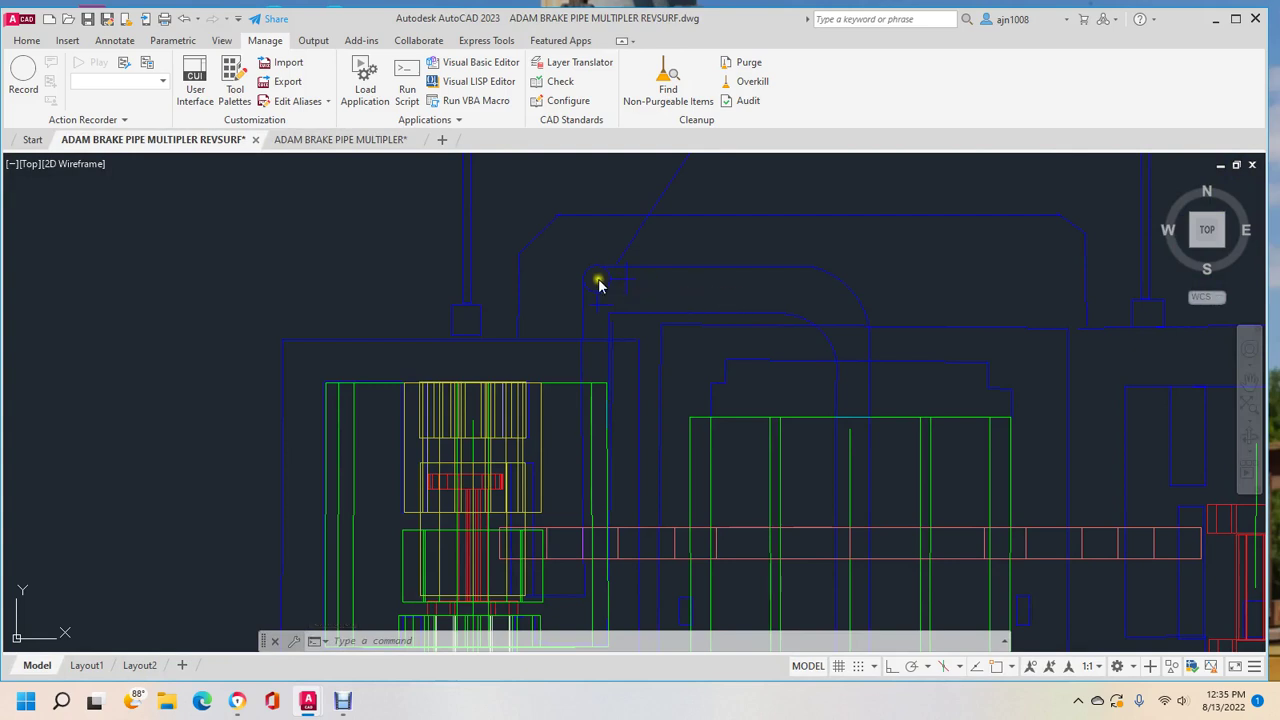
{"action": "scroll", "coordinate": [857, 501], "scroll_direction": "up", "scroll_amount": 3}
{"action": "middle_click_drag", "start_coordinate": [857, 501], "coordinate": [863, 229]}
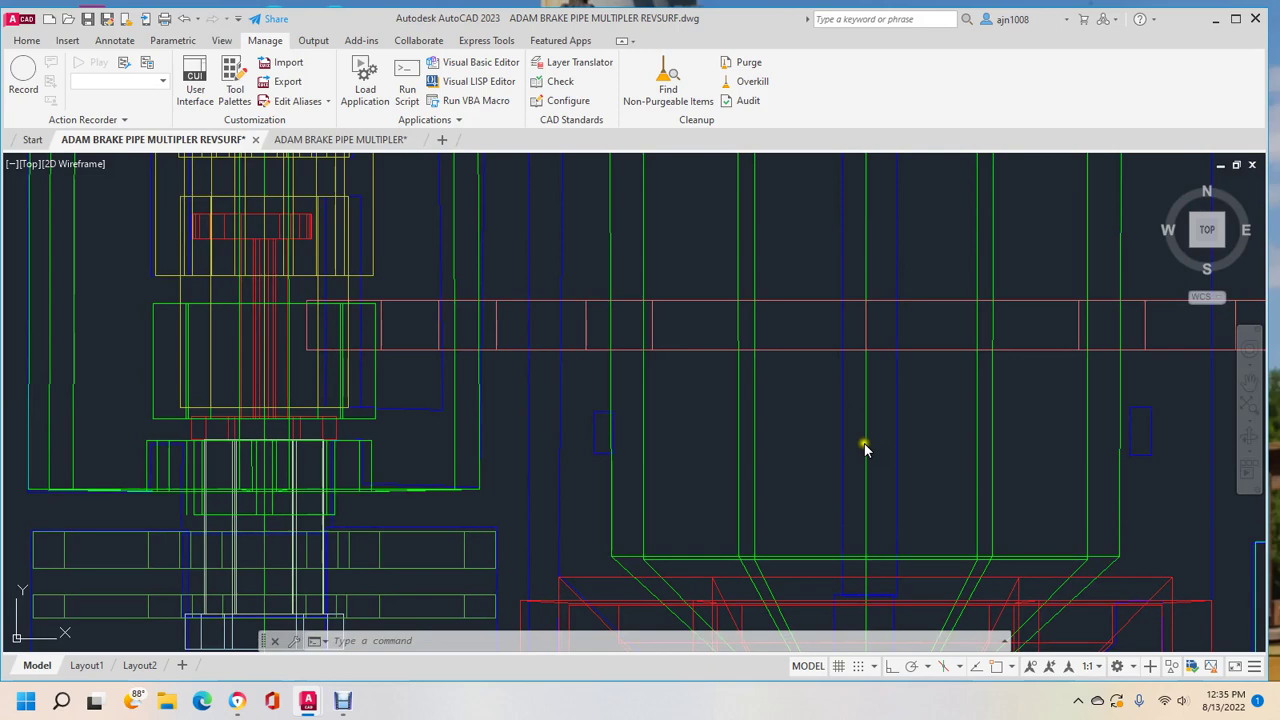
{"action": "middle_click_drag", "start_coordinate": [863, 449], "coordinate": [839, 170]}
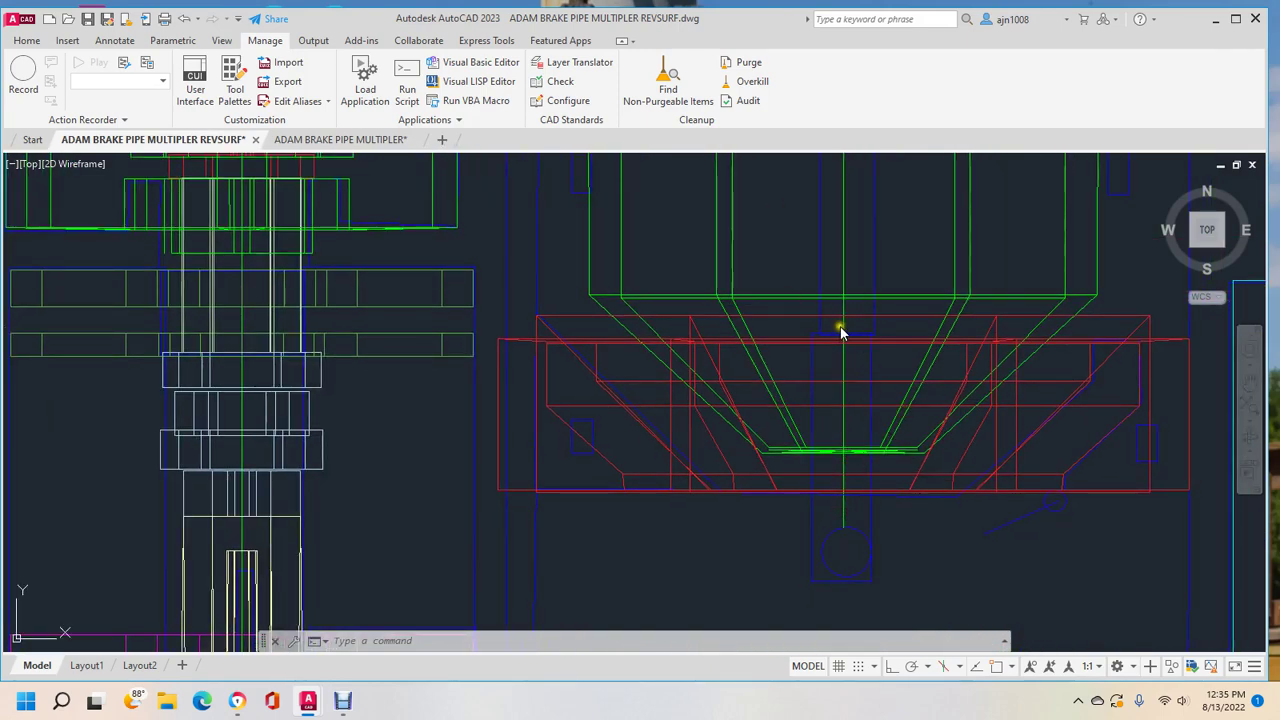
{"action": "scroll", "coordinate": [845, 371], "scroll_direction": "down", "scroll_amount": 5}
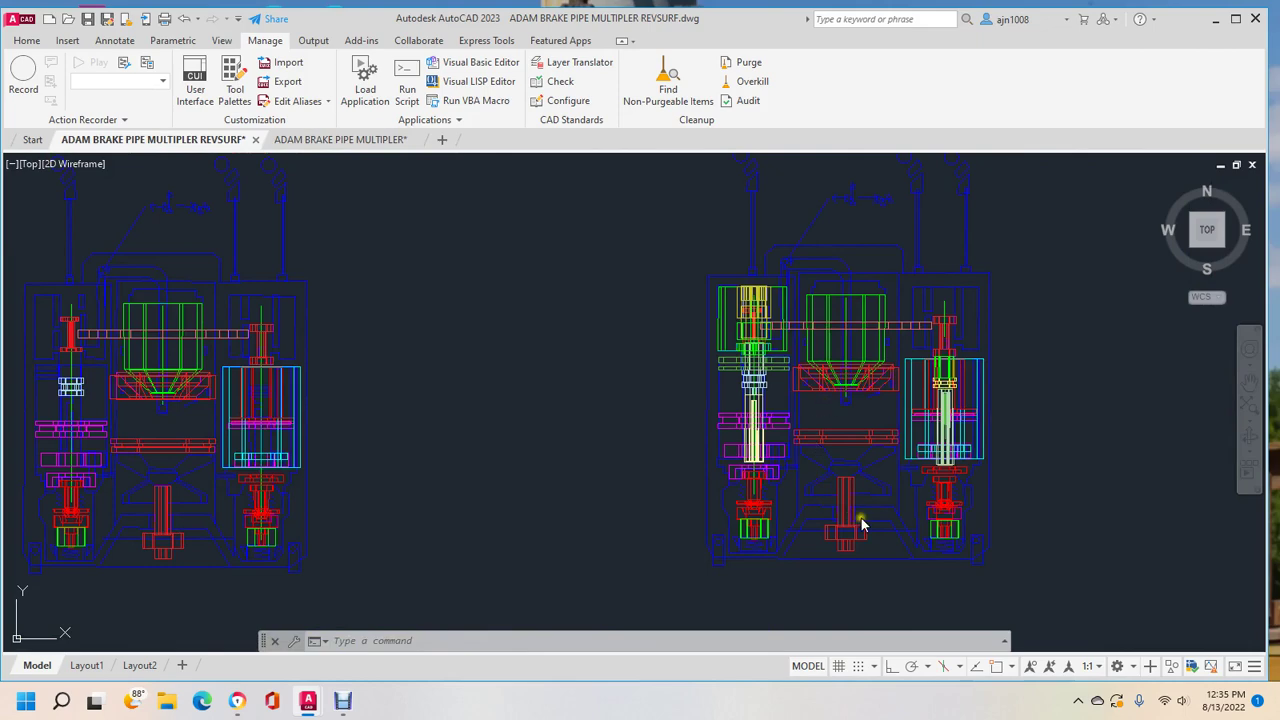
Step: Examine the red and green lower fittings of the left cylinder assembly beside the central outlet
{"action": "middle_click_drag", "start_coordinate": [861, 518], "coordinate": [716, 425]}
{"action": "scroll", "coordinate": [603, 454], "scroll_direction": "up", "scroll_amount": 6}
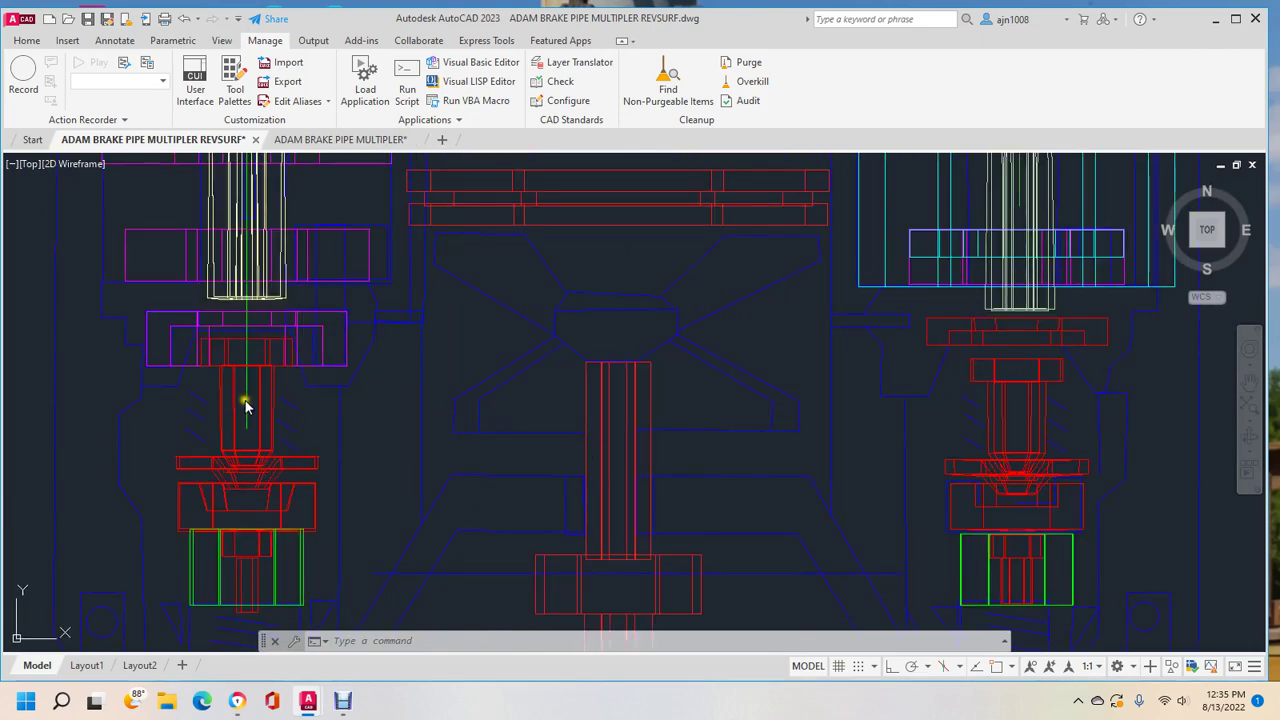
{"action": "middle_click_drag", "start_coordinate": [277, 477], "coordinate": [414, 251]}
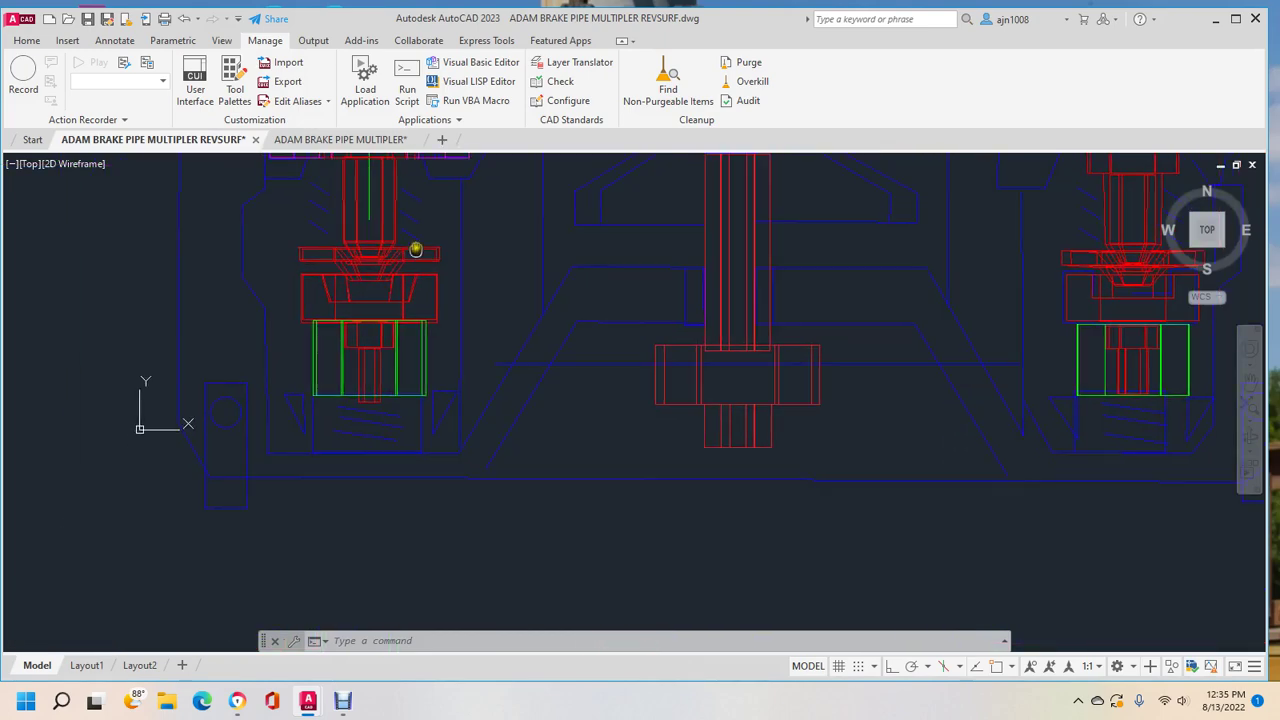
{"action": "scroll", "coordinate": [384, 428], "scroll_direction": "up", "scroll_amount": 2}
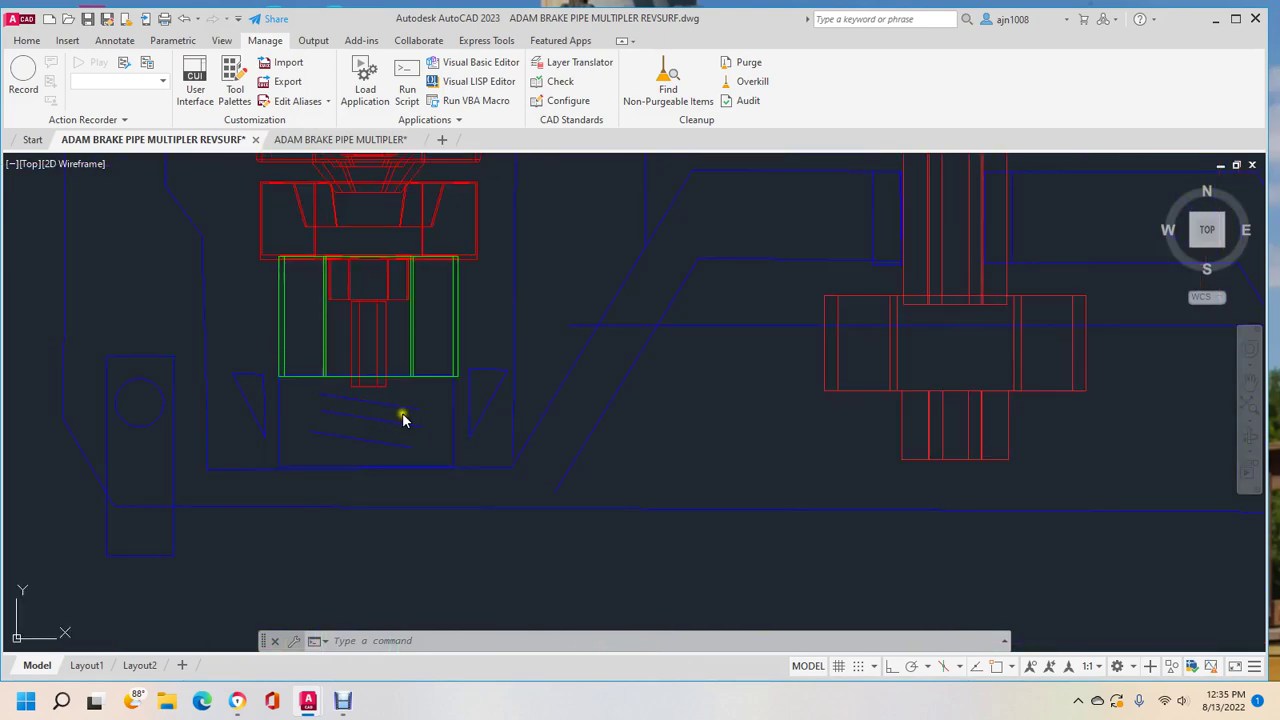
{"action": "middle_click_drag", "start_coordinate": [421, 393], "coordinate": [411, 599]}
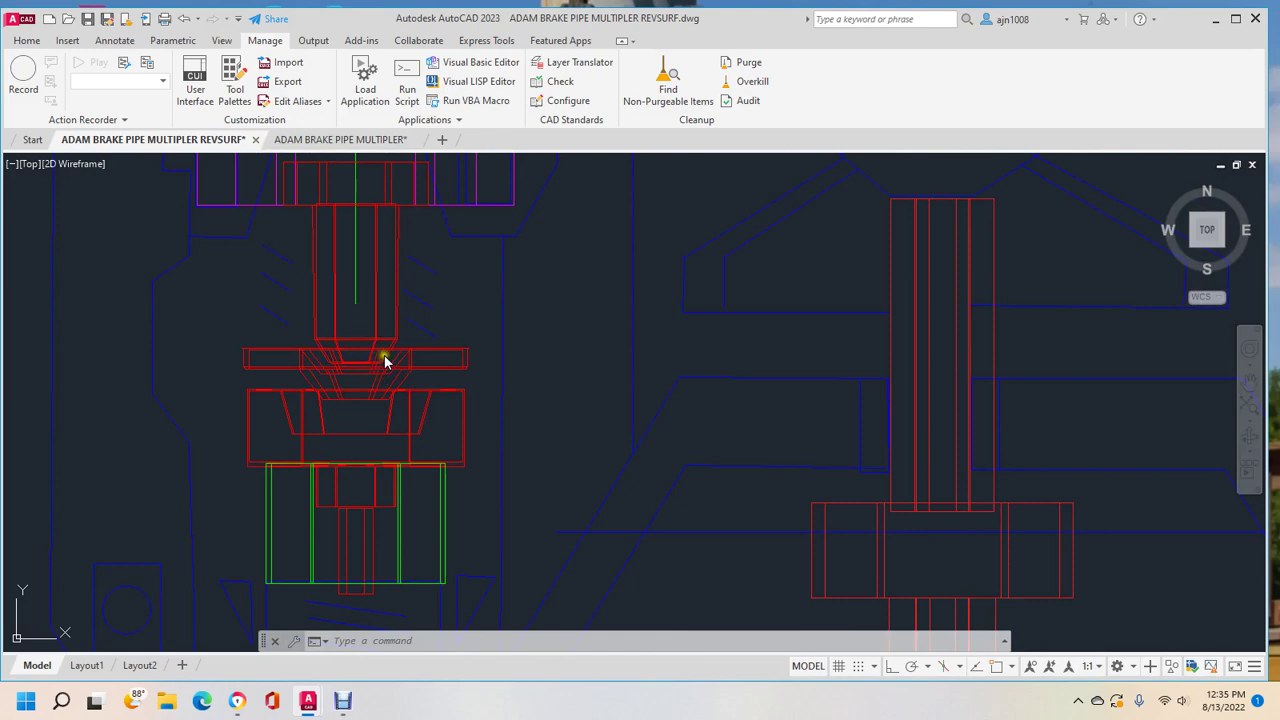
Step: Examine the right cylinder assembly from its base up through the cyan housing to the red flanged shaft above it
{"action": "scroll", "coordinate": [384, 356], "scroll_direction": "down", "scroll_amount": 3}
{"action": "middle_click_drag", "start_coordinate": [384, 358], "coordinate": [52, 418]}
{"action": "scroll", "coordinate": [294, 305], "scroll_direction": "up", "scroll_amount": 2}
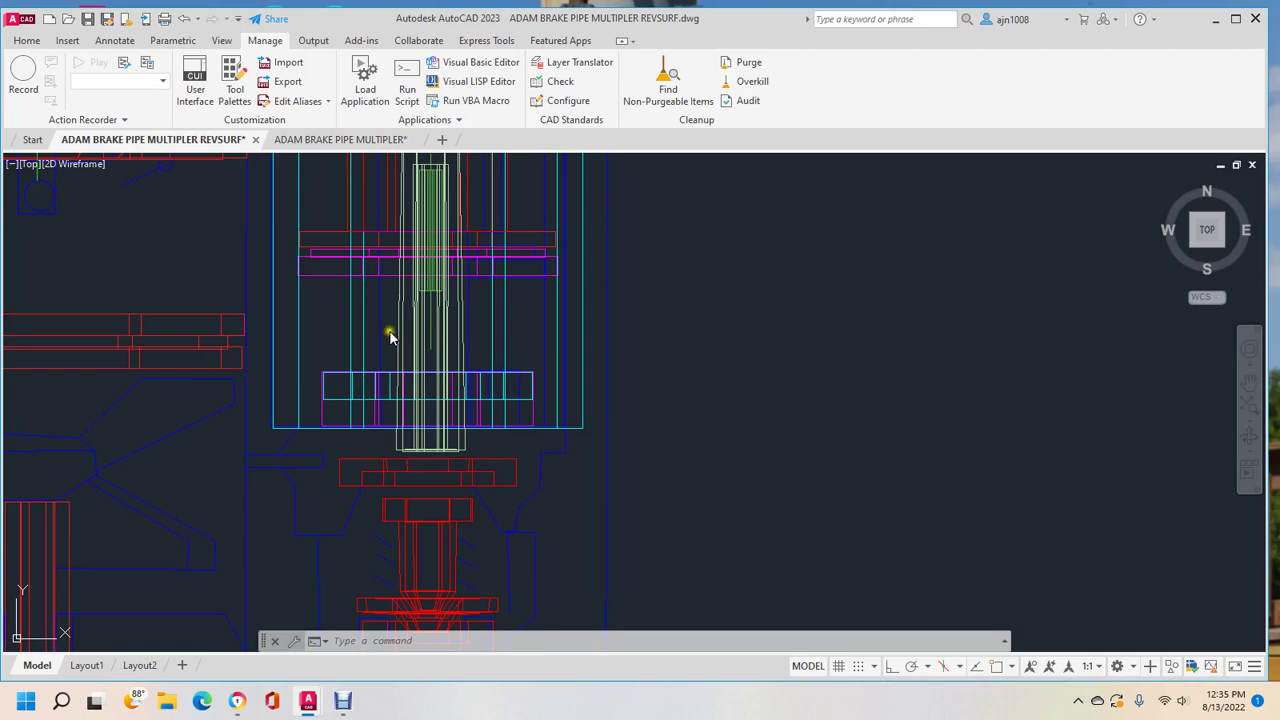
{"action": "scroll", "coordinate": [390, 268], "scroll_direction": "up", "scroll_amount": 2}
{"action": "middle_click_drag", "start_coordinate": [380, 274], "coordinate": [374, 491]}
{"action": "scroll", "coordinate": [374, 491], "scroll_direction": "down", "scroll_amount": 2}
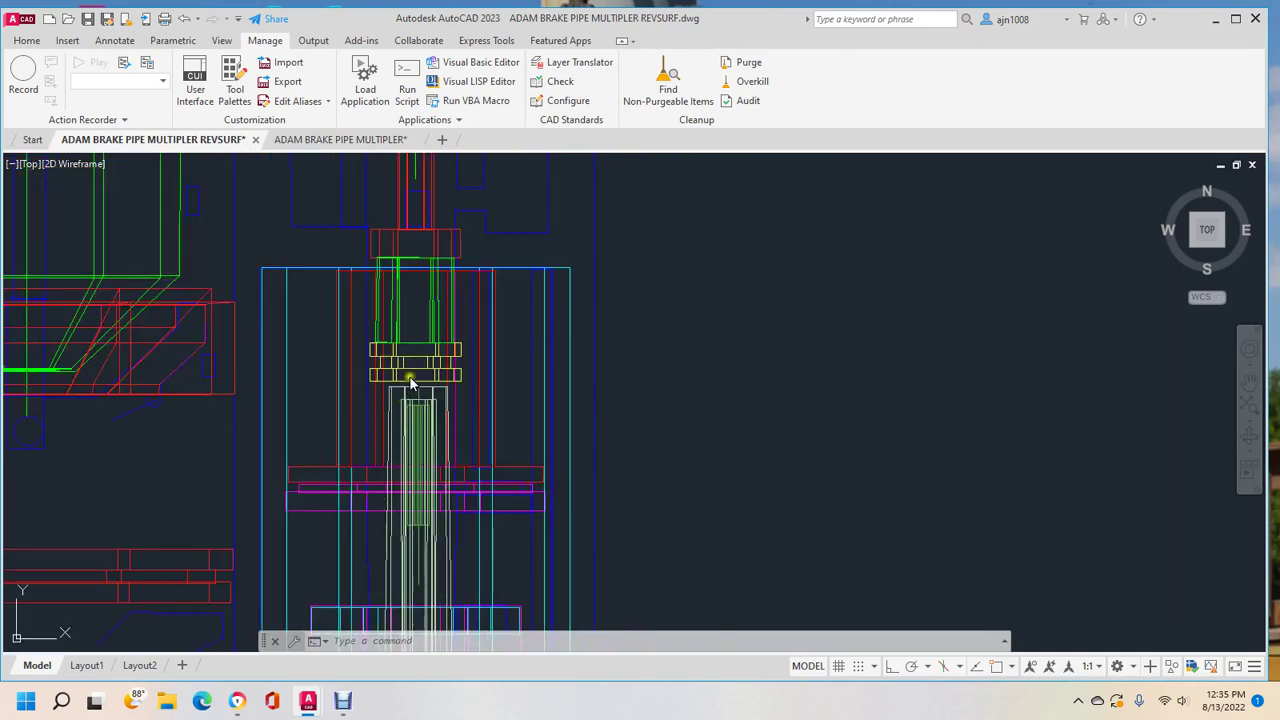
{"action": "scroll", "coordinate": [410, 430], "scroll_direction": "up", "scroll_amount": 4}
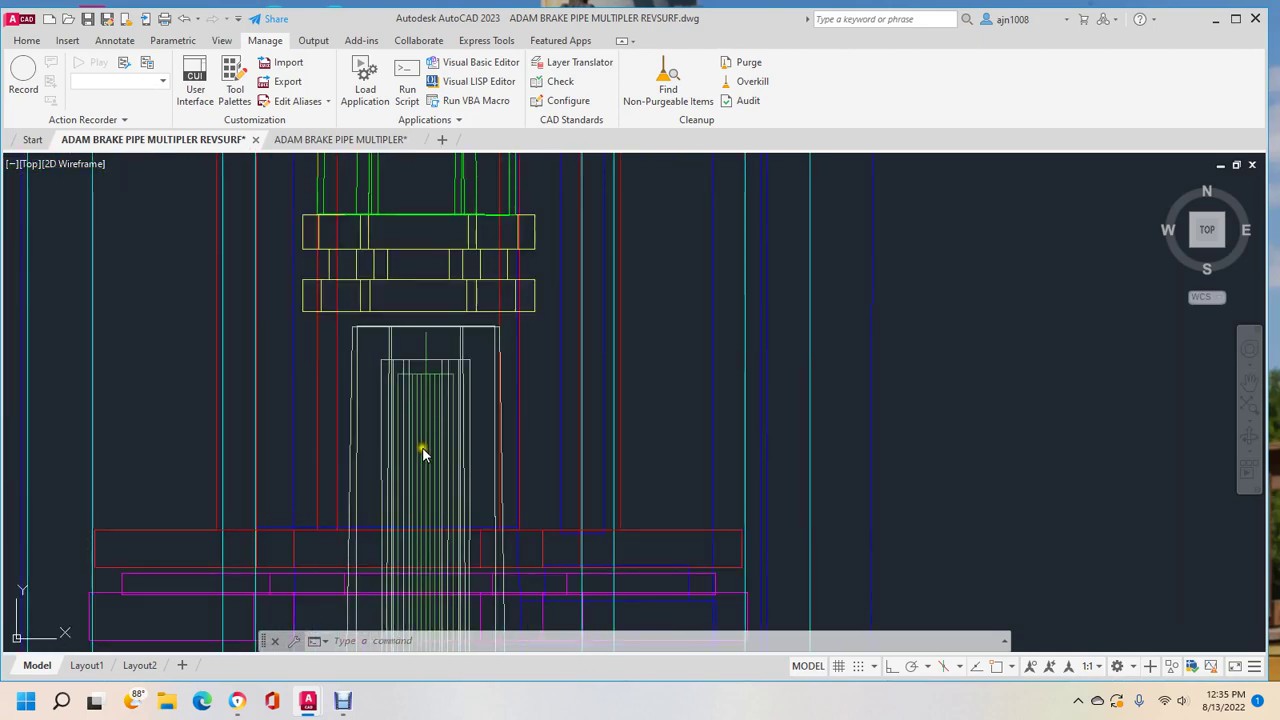
{"action": "mouse_move", "coordinate": [434, 408]}
{"action": "middle_mouse_down"}
{"action": "mouse_move", "coordinate": [742, 716]}
{"action": "mouse_move", "coordinate": [742, 686]}
{"action": "middle_mouse_up"}
{"action": "scroll", "coordinate": [748, 454], "scroll_direction": "down", "scroll_amount": 2}
{"action": "middle_click_drag", "start_coordinate": [671, 570], "coordinate": [590, 626]}
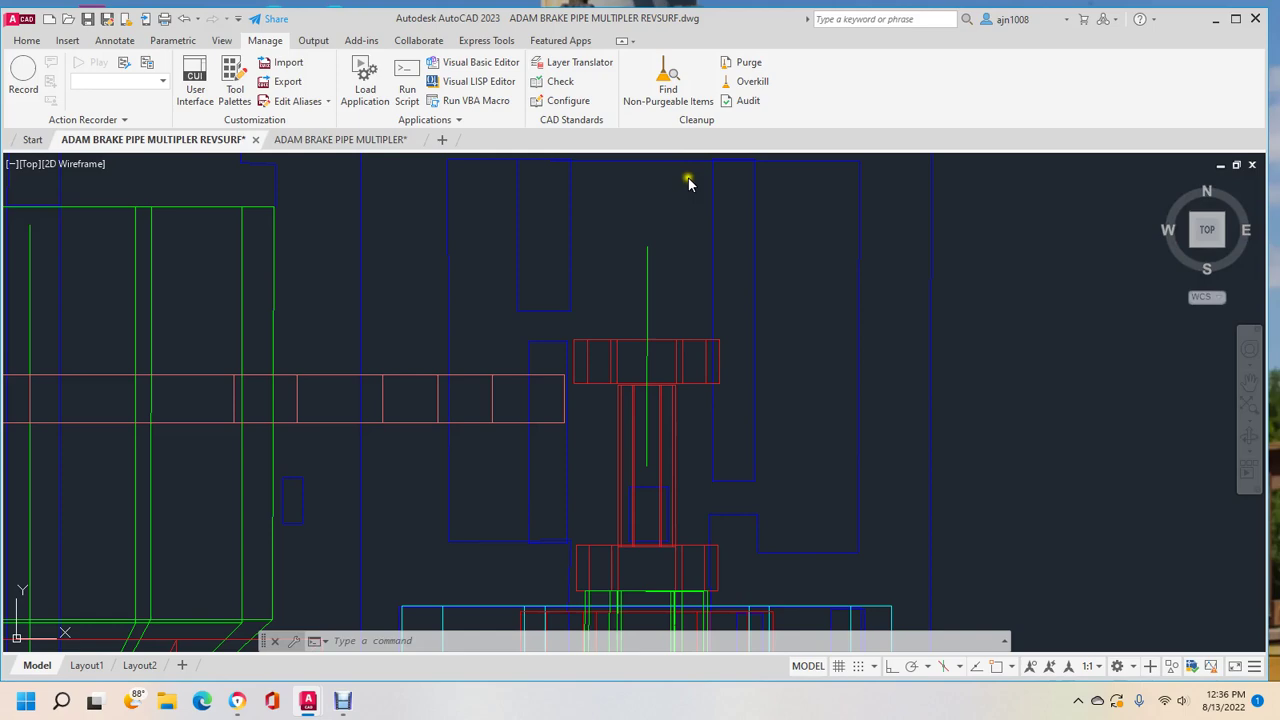
Step: View the model from the southwest isometric direction and examine the complete wireframe assembly
{"action": "left_click", "coordinate": [1197, 253]}
{"action": "scroll", "coordinate": [748, 432], "scroll_direction": "up", "scroll_amount": 3}
{"action": "middle_click_drag", "start_coordinate": [748, 432], "coordinate": [478, 500]}
{"action": "scroll", "coordinate": [478, 500], "scroll_direction": "up", "scroll_amount": 2}
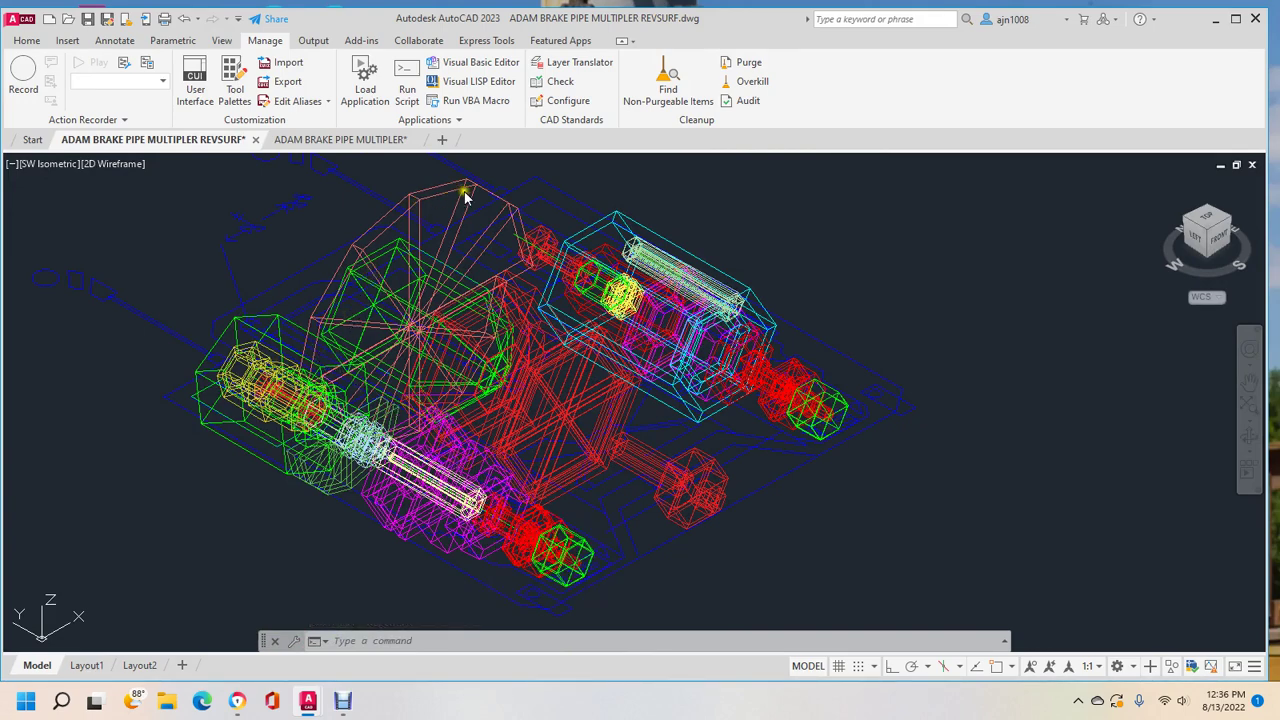
Step: View the model from the northeast isometric direction and examine the nested yellow, red and green surfaces inside the green housing
{"action": "left_click", "coordinate": [1207, 205]}
{"action": "scroll", "coordinate": [455, 543], "scroll_direction": "up", "scroll_amount": 5}
{"action": "scroll", "coordinate": [517, 492], "scroll_direction": "down", "scroll_amount": 5}
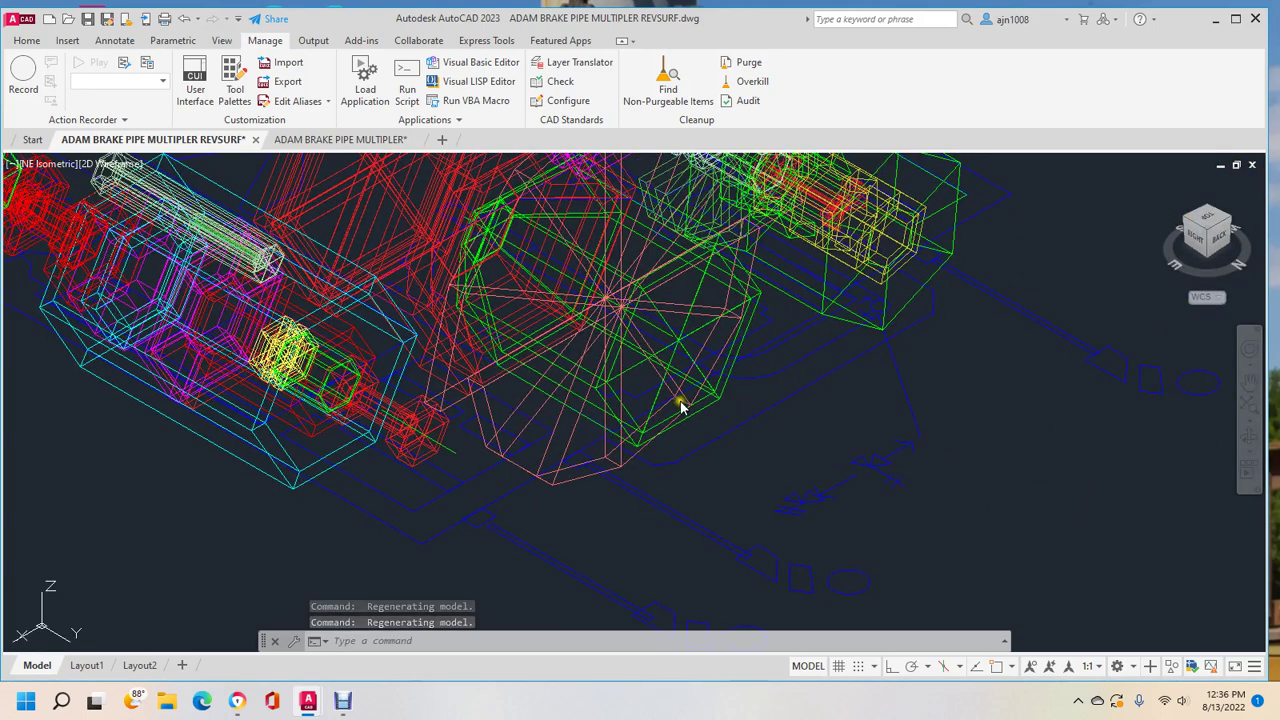
{"action": "middle_click_drag", "start_coordinate": [611, 385], "coordinate": [226, 589]}
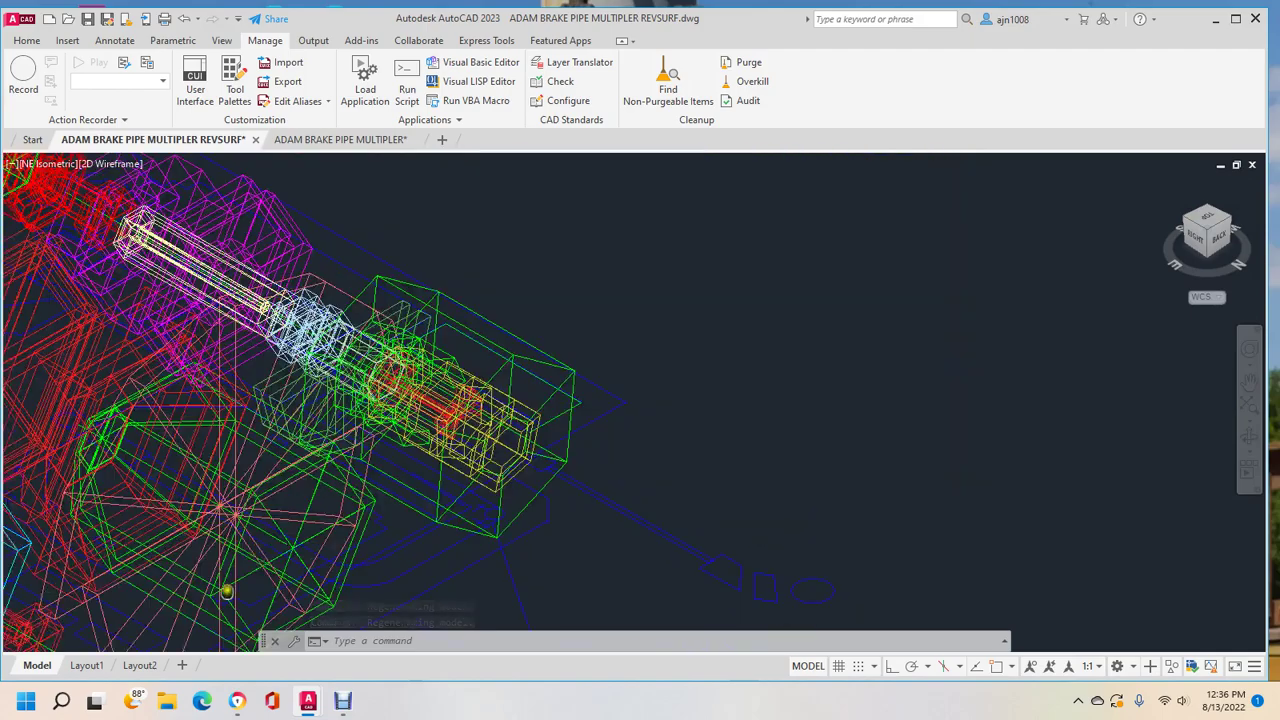
{"action": "scroll", "coordinate": [410, 446], "scroll_direction": "up", "scroll_amount": 6}
{"action": "middle_click_drag", "start_coordinate": [462, 447], "coordinate": [396, 564]}
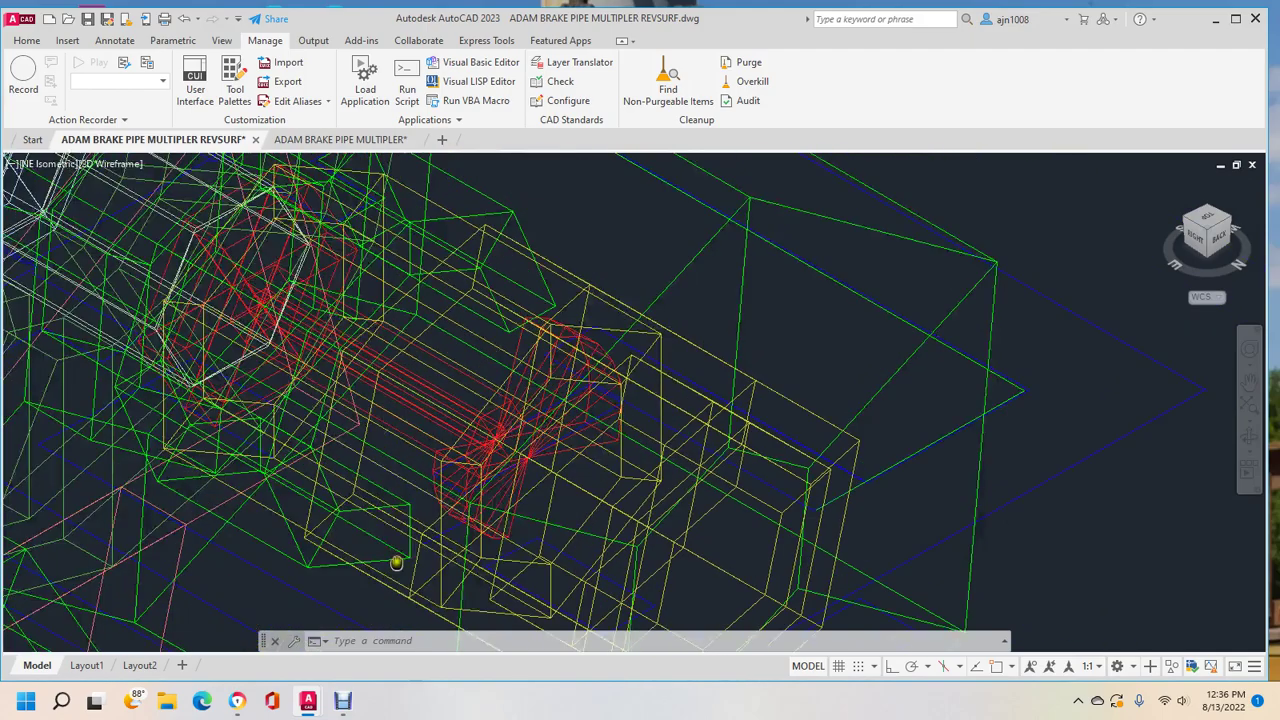
{"action": "scroll", "coordinate": [392, 417], "scroll_direction": "up", "scroll_amount": 4}
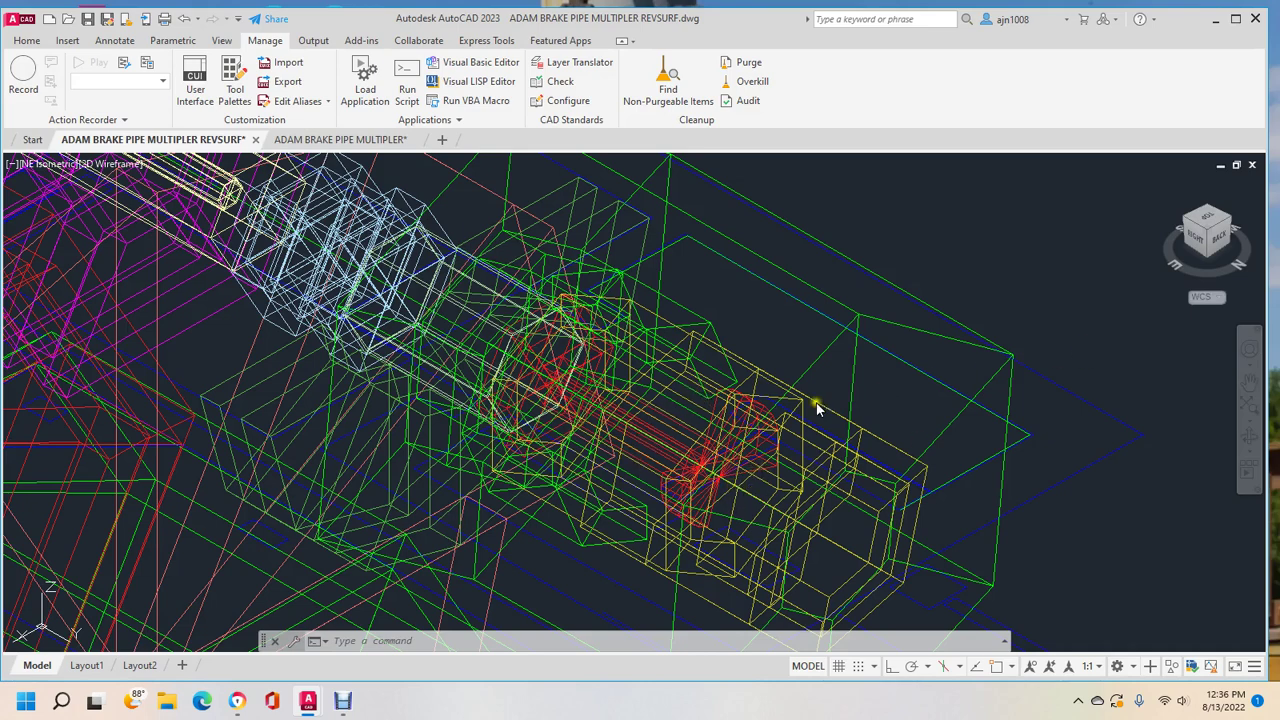
{"action": "scroll", "coordinate": [735, 435], "scroll_direction": "down", "scroll_amount": 8}
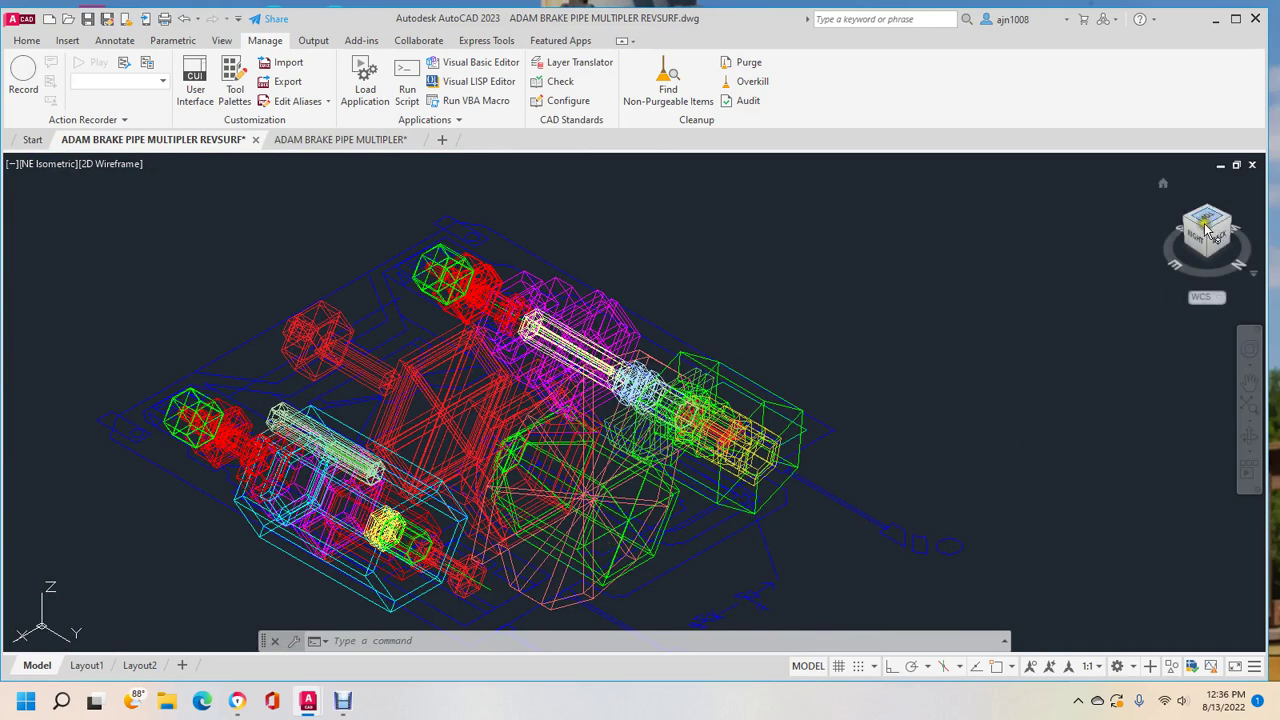
Step: View both model copies from the back and in a top view rotated 180 degrees, fitted to the drawing extents
{"action": "left_click", "coordinate": [1214, 249]}
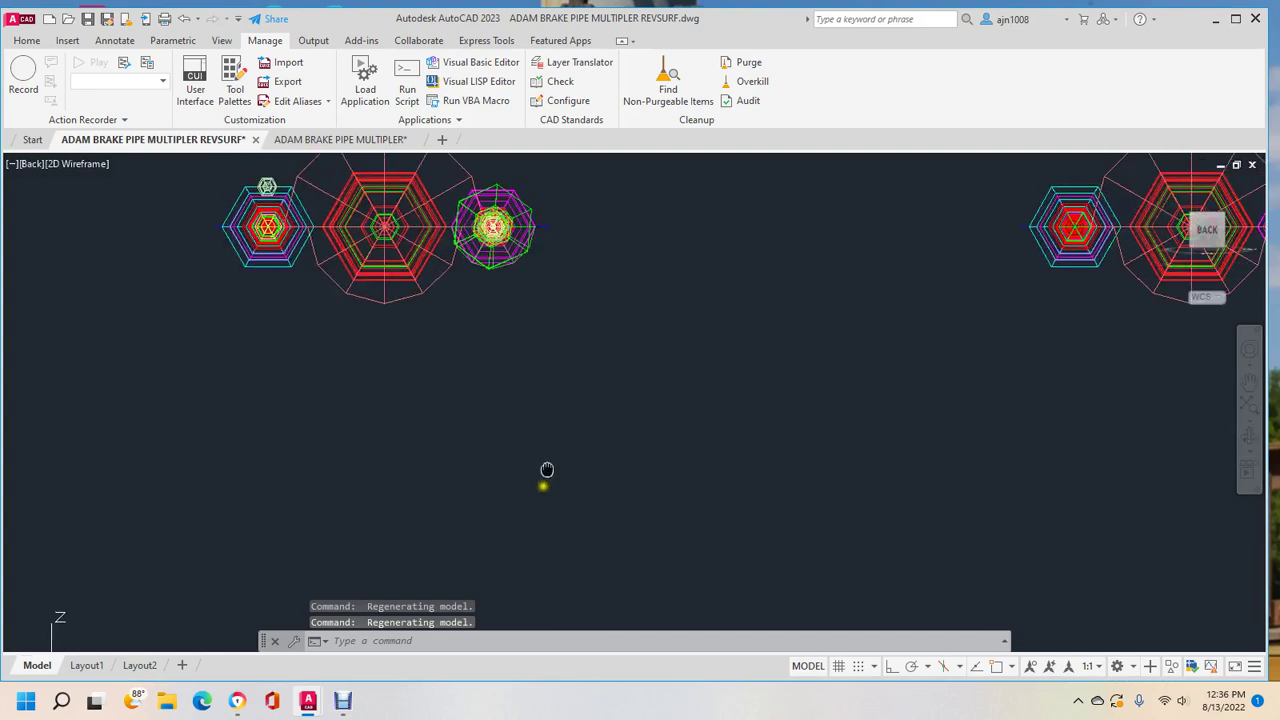
{"action": "middle_click_drag", "start_coordinate": [543, 449], "coordinate": [471, 517]}
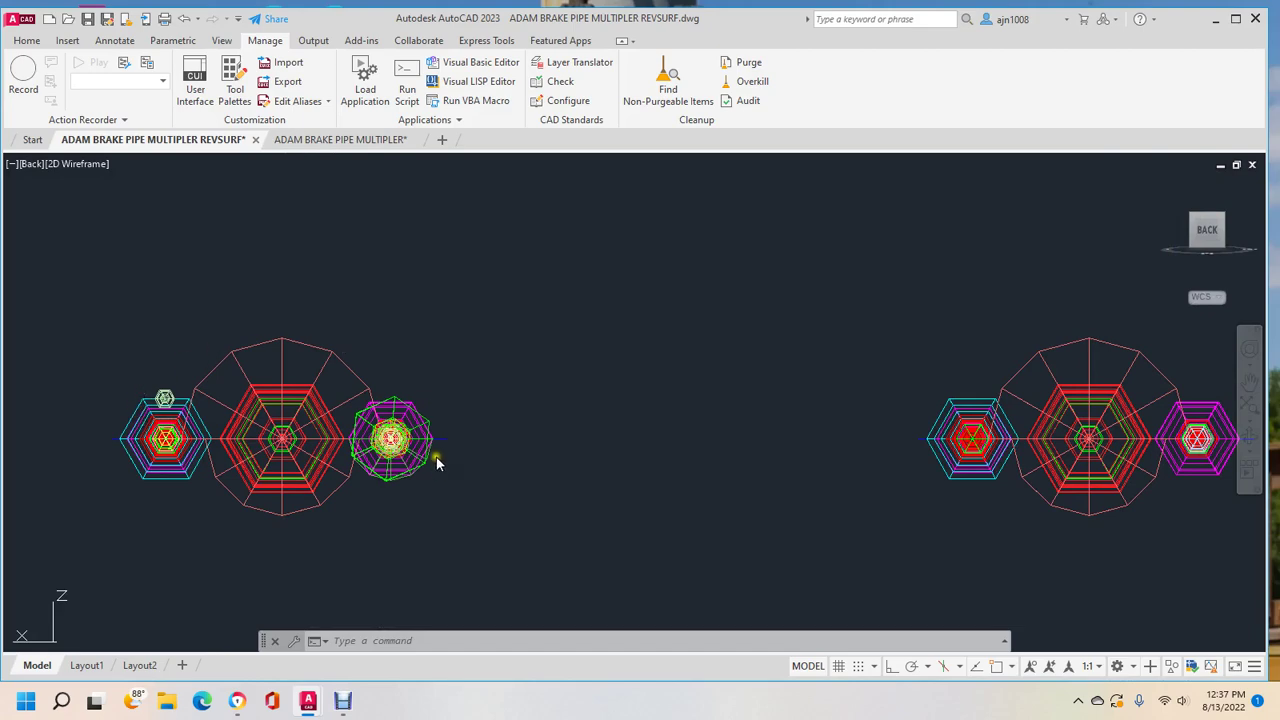
{"action": "left_click", "coordinate": [1206, 217]}
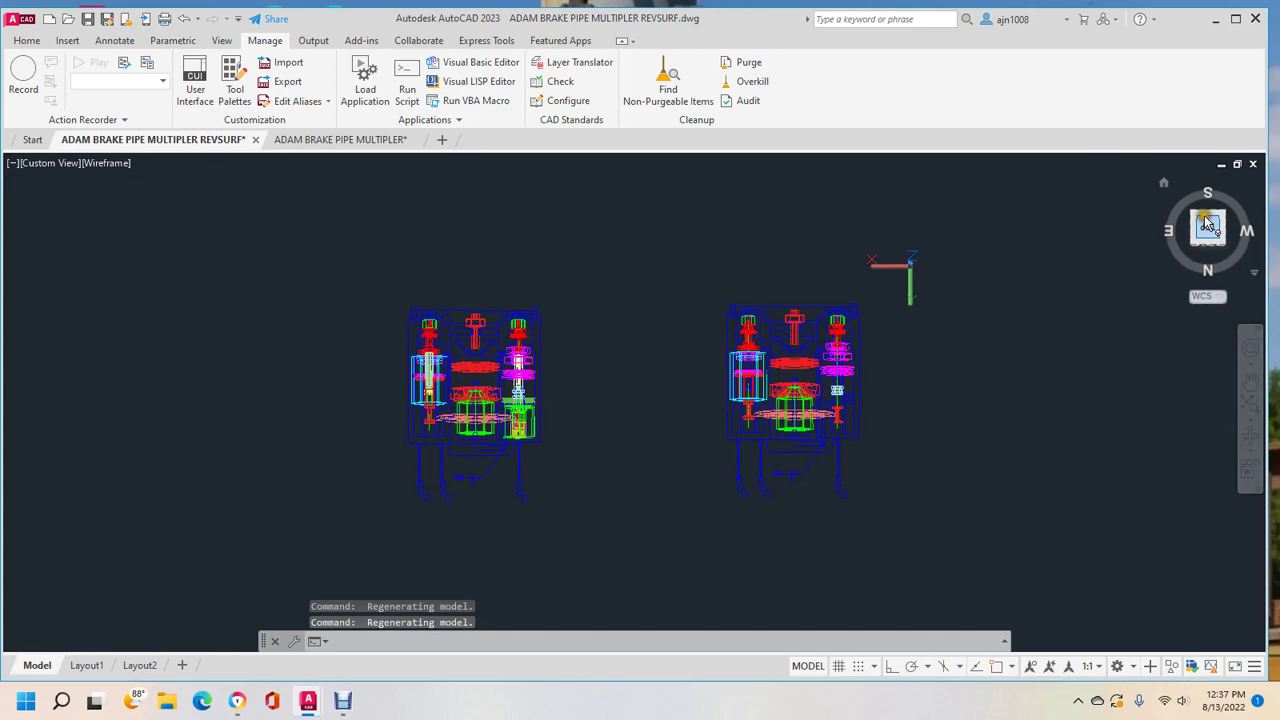
{"action": "scroll", "coordinate": [730, 438], "scroll_direction": "up", "scroll_amount": 5}
{"action": "scroll", "coordinate": [730, 438], "scroll_direction": "down", "scroll_amount": 4}
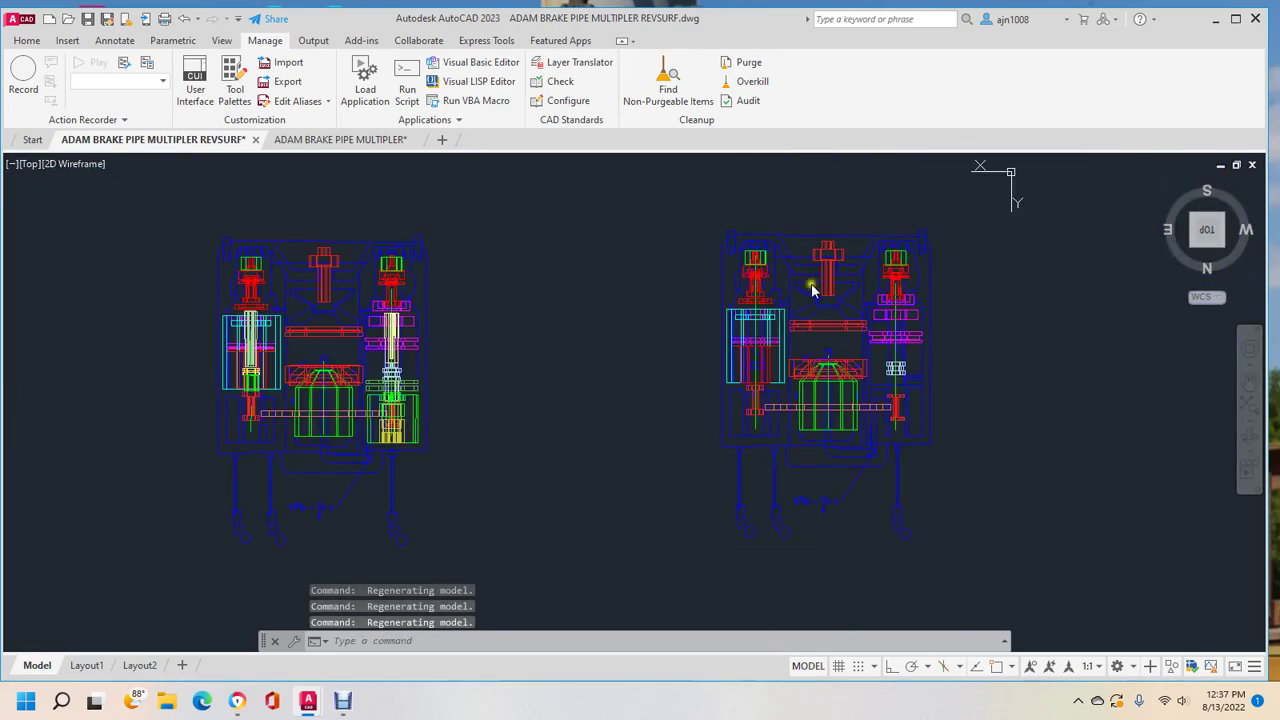
{"action": "middle_click_drag", "start_coordinate": [814, 286], "coordinate": [614, 431]}
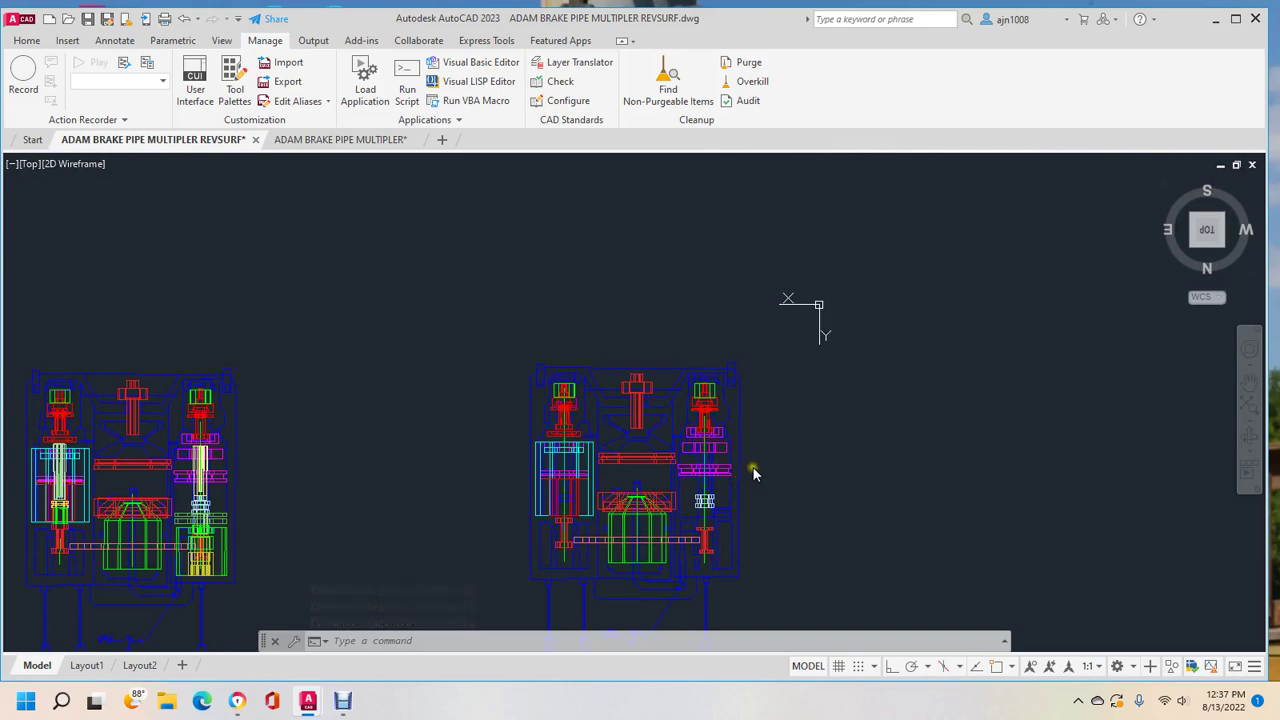
{"action": "scroll", "coordinate": [752, 466], "scroll_direction": "down", "scroll_amount": 5}
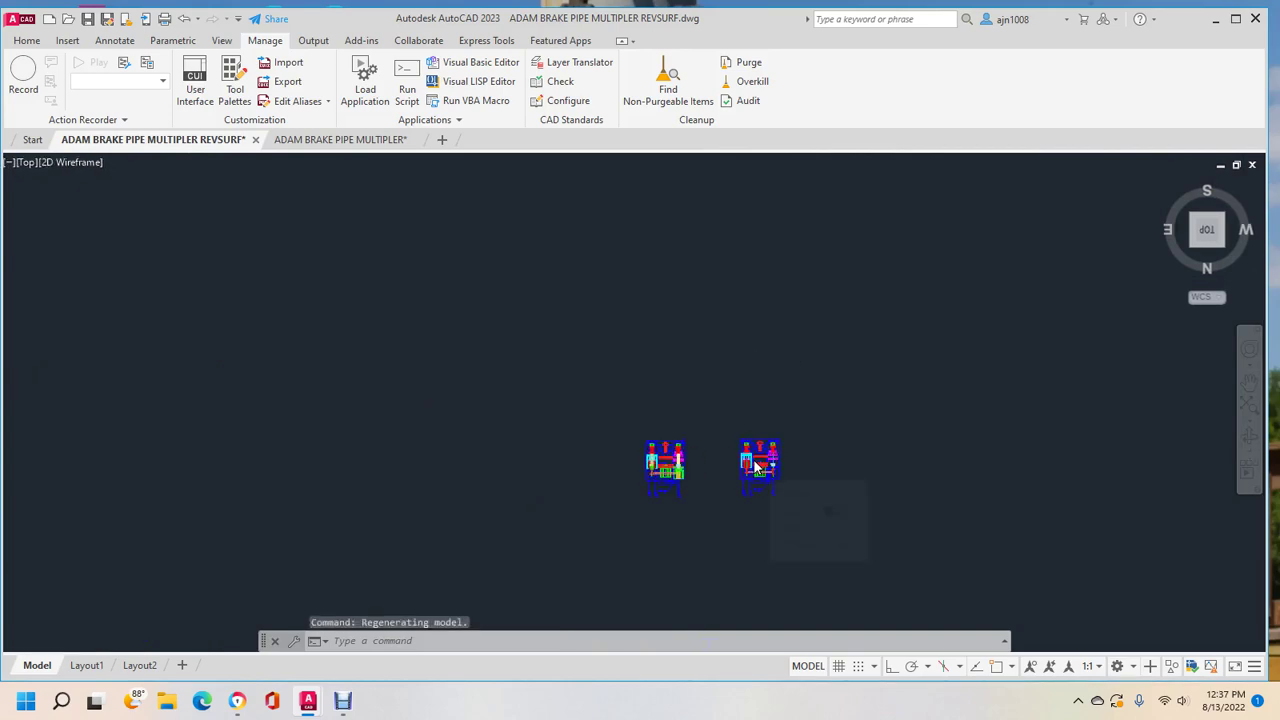
{"action": "middle_click", "coordinate": [753, 460]}
{"action": "middle_click", "coordinate": [753, 460]}
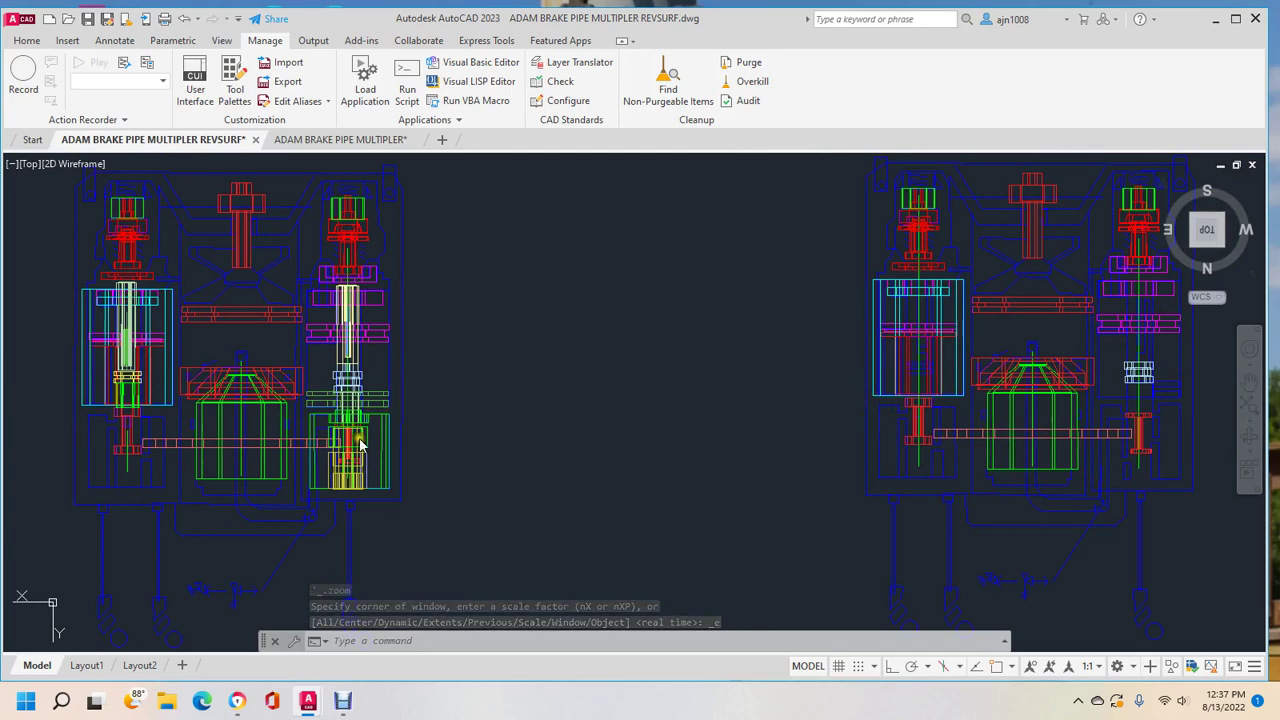
Step: Examine the green housing with its nested yellow and red surfaces where the horizontal wheel meets it
{"action": "scroll", "coordinate": [362, 442], "scroll_direction": "up", "scroll_amount": 2}
{"action": "scroll", "coordinate": [362, 442], "scroll_direction": "up", "scroll_amount": 2}
{"action": "middle_click_drag", "start_coordinate": [371, 443], "coordinate": [680, 474]}
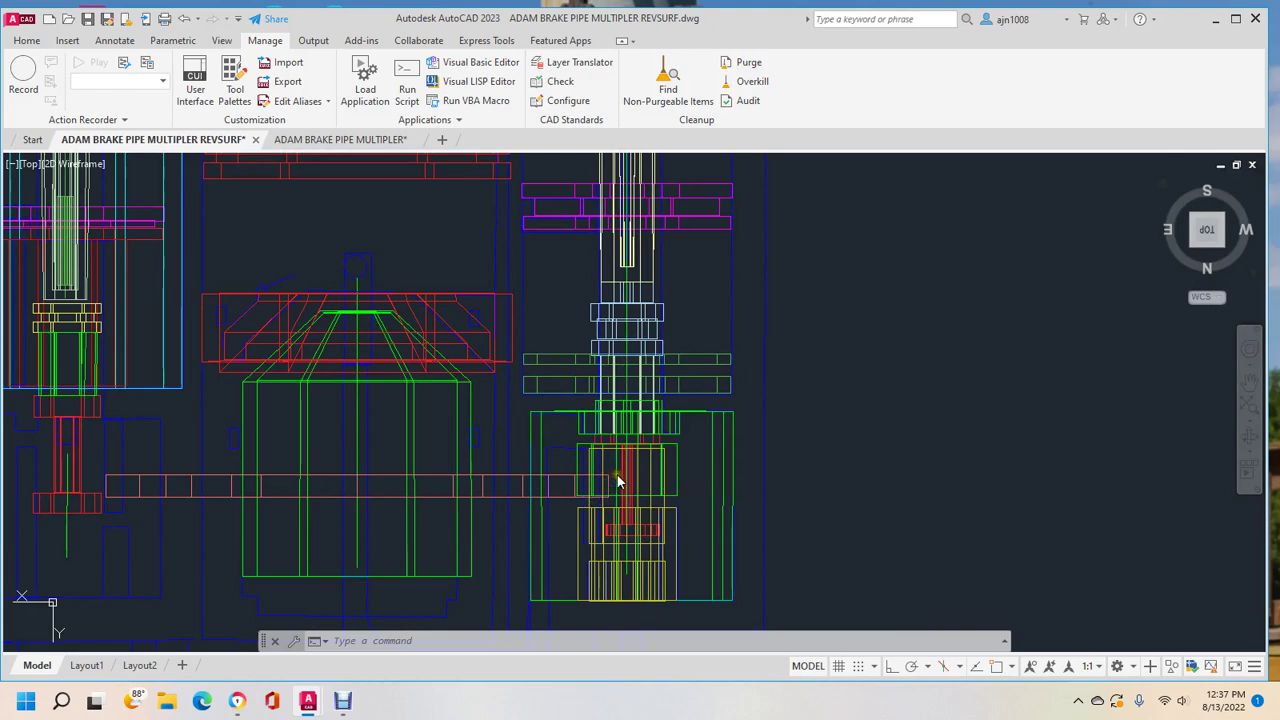
{"action": "scroll", "coordinate": [618, 482], "scroll_direction": "down", "scroll_amount": 4}
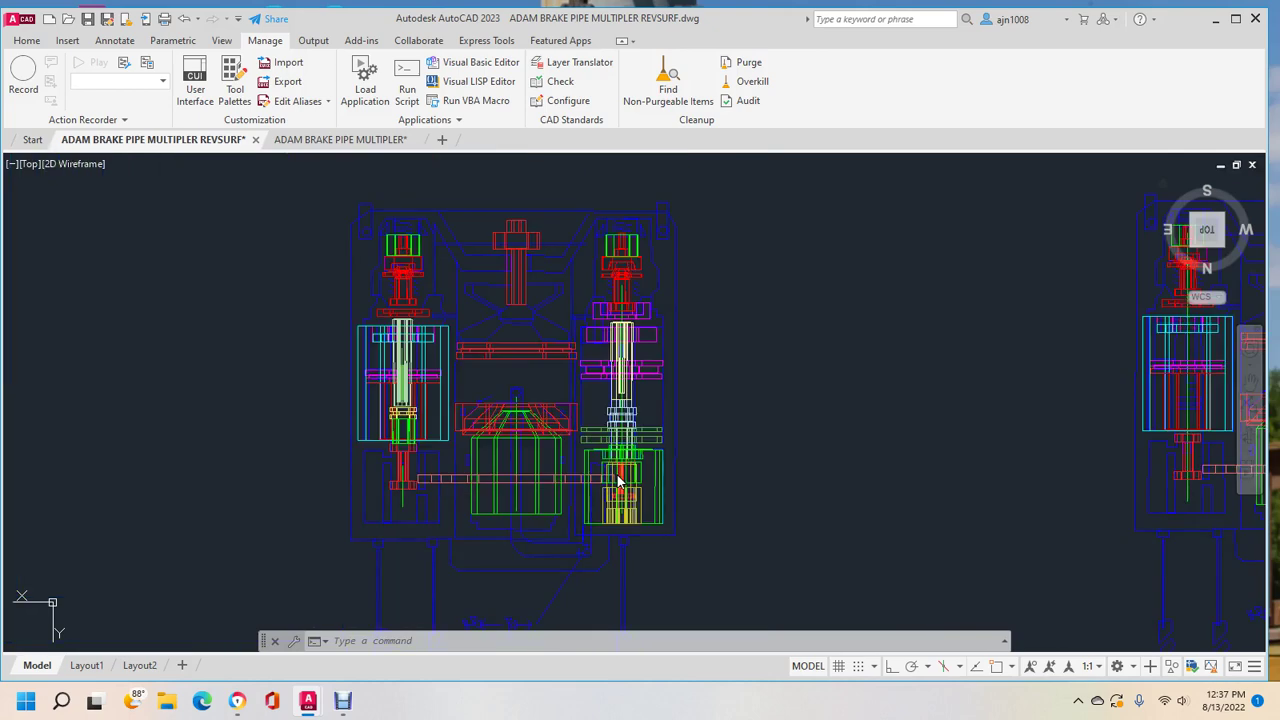
Step: View the model from the northwest isometric direction and examine the more complete copy of the assembly
{"action": "left_click", "coordinate": [1222, 250]}
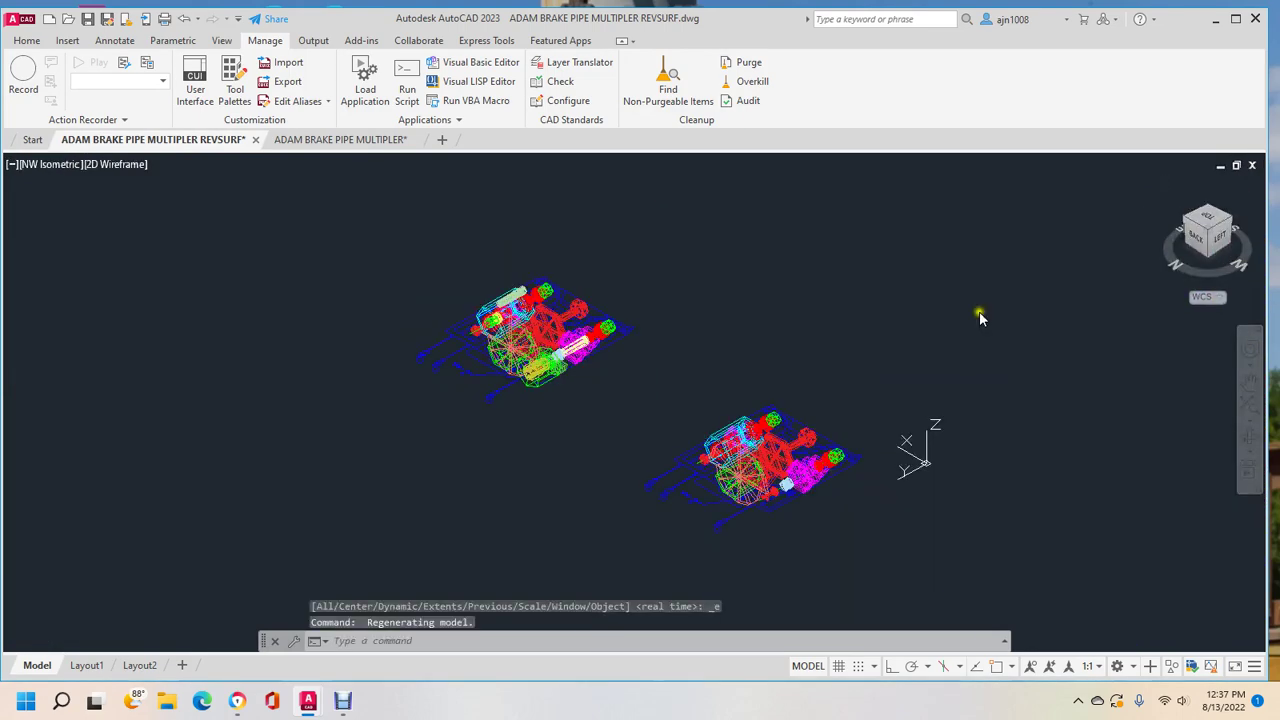
{"action": "scroll", "coordinate": [672, 386], "scroll_direction": "up", "scroll_amount": 5}
{"action": "middle_click_drag", "start_coordinate": [672, 386], "coordinate": [1091, 533]}
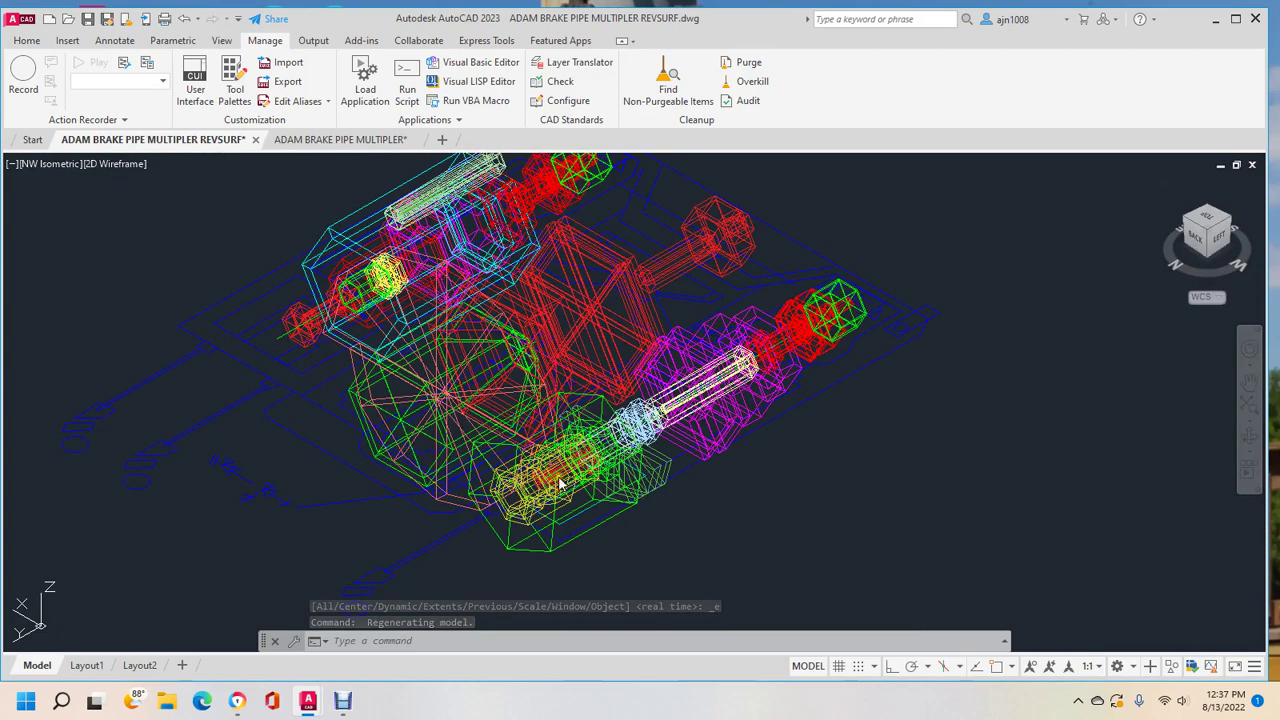
Step: View both copies along the back-left edge and from the back-left-bottom corner of the model
{"action": "left_click", "coordinate": [1203, 247]}
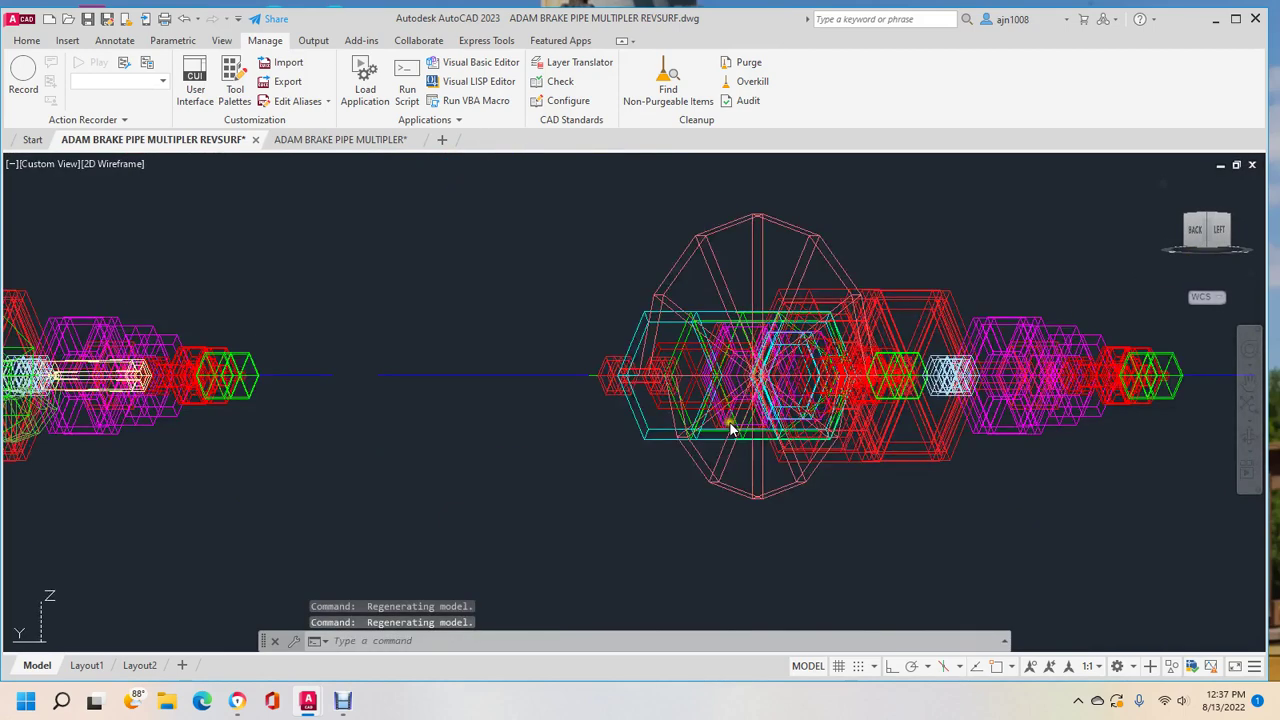
{"action": "left_click", "coordinate": [1205, 249]}
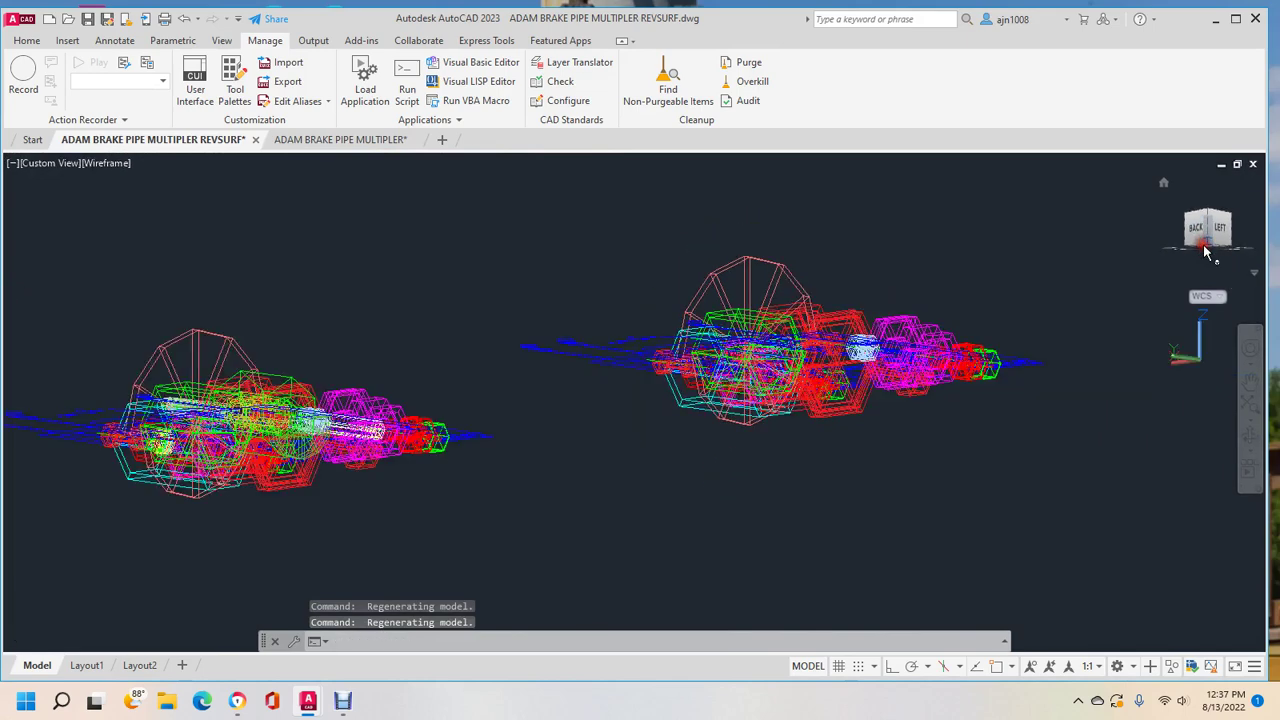
{"action": "scroll", "coordinate": [652, 438], "scroll_direction": "up", "scroll_amount": 2}
{"action": "scroll", "coordinate": [652, 439], "scroll_direction": "down", "scroll_amount": 1}
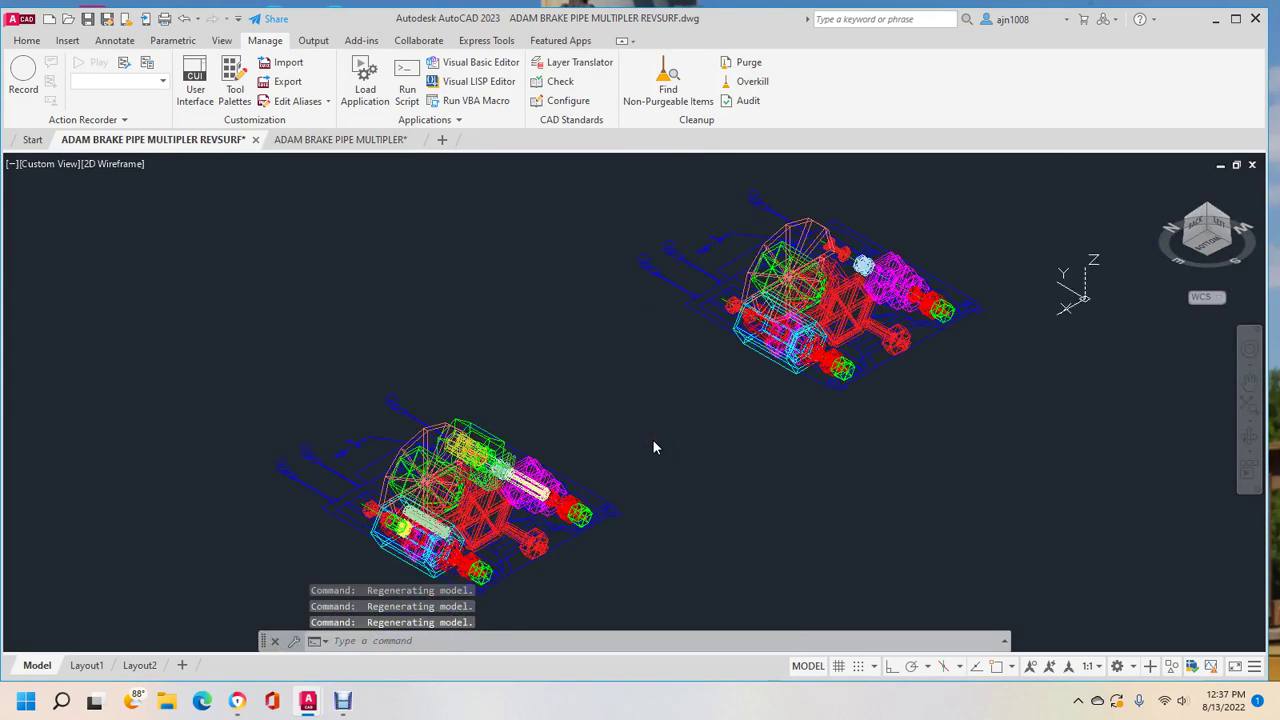
{"action": "mouse_move", "coordinate": [652, 439]}
{"action": "middle_mouse_down"}
{"action": "mouse_move", "coordinate": [547, 481]}
{"action": "mouse_move", "coordinate": [564, 428]}
{"action": "mouse_move", "coordinate": [530, 493]}
{"action": "middle_mouse_up"}
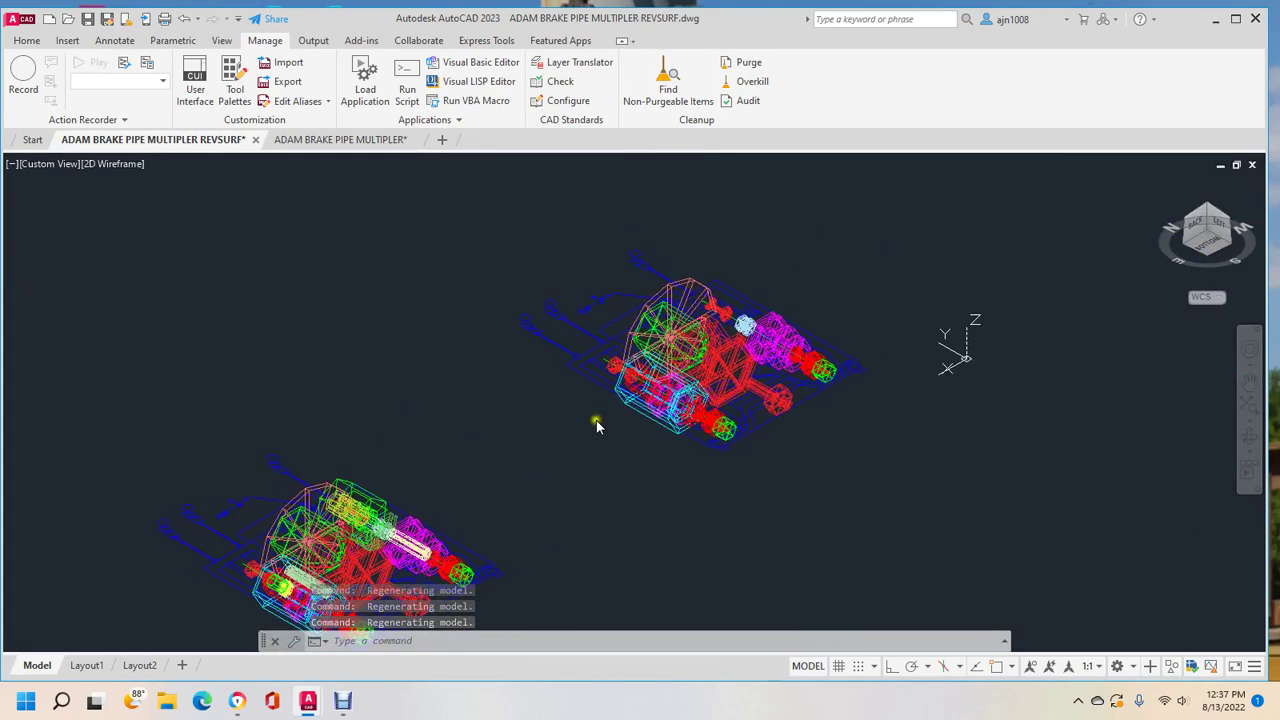
Step: Examine the red flanged shaft beside the cyan housing and the large wheel in the less complete copy
{"action": "scroll", "coordinate": [602, 370], "scroll_direction": "up", "scroll_amount": 2}
{"action": "scroll", "coordinate": [598, 375], "scroll_direction": "up", "scroll_amount": 3}
{"action": "scroll", "coordinate": [595, 378], "scroll_direction": "up", "scroll_amount": 2}
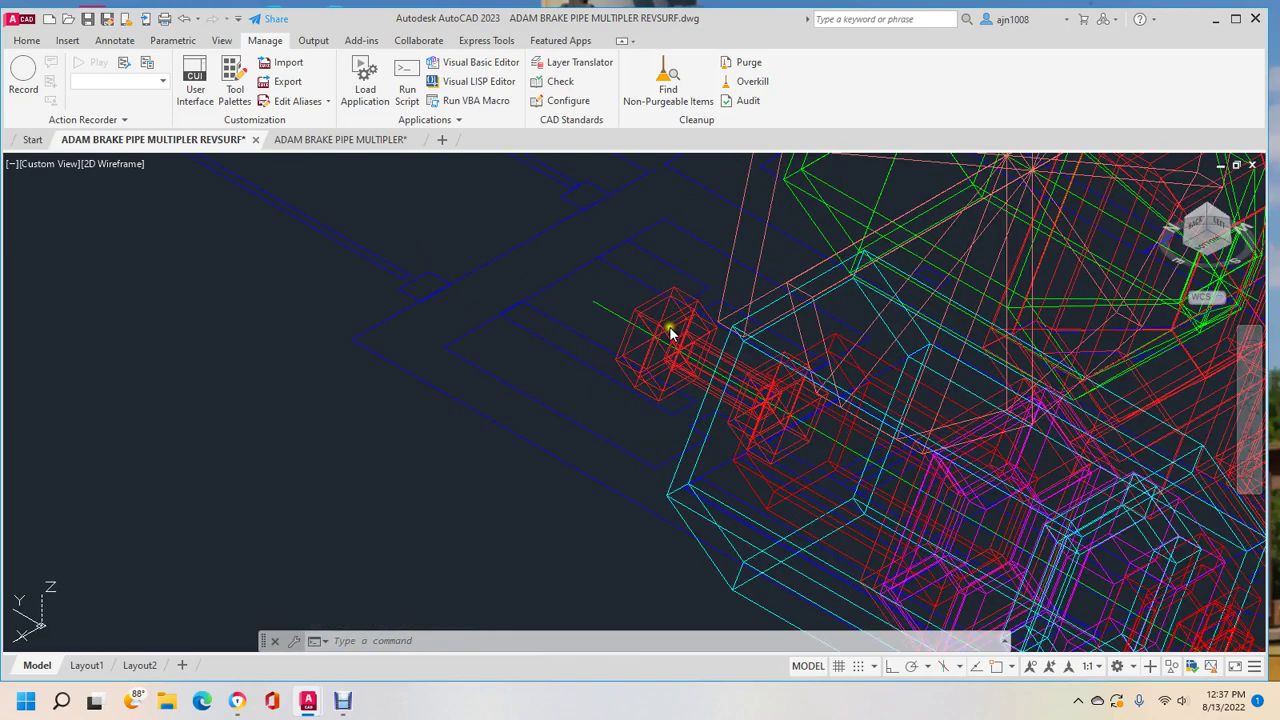
{"action": "scroll", "coordinate": [901, 340], "scroll_direction": "down", "scroll_amount": 1}
{"action": "middle_click_drag", "start_coordinate": [897, 341], "coordinate": [504, 500]}
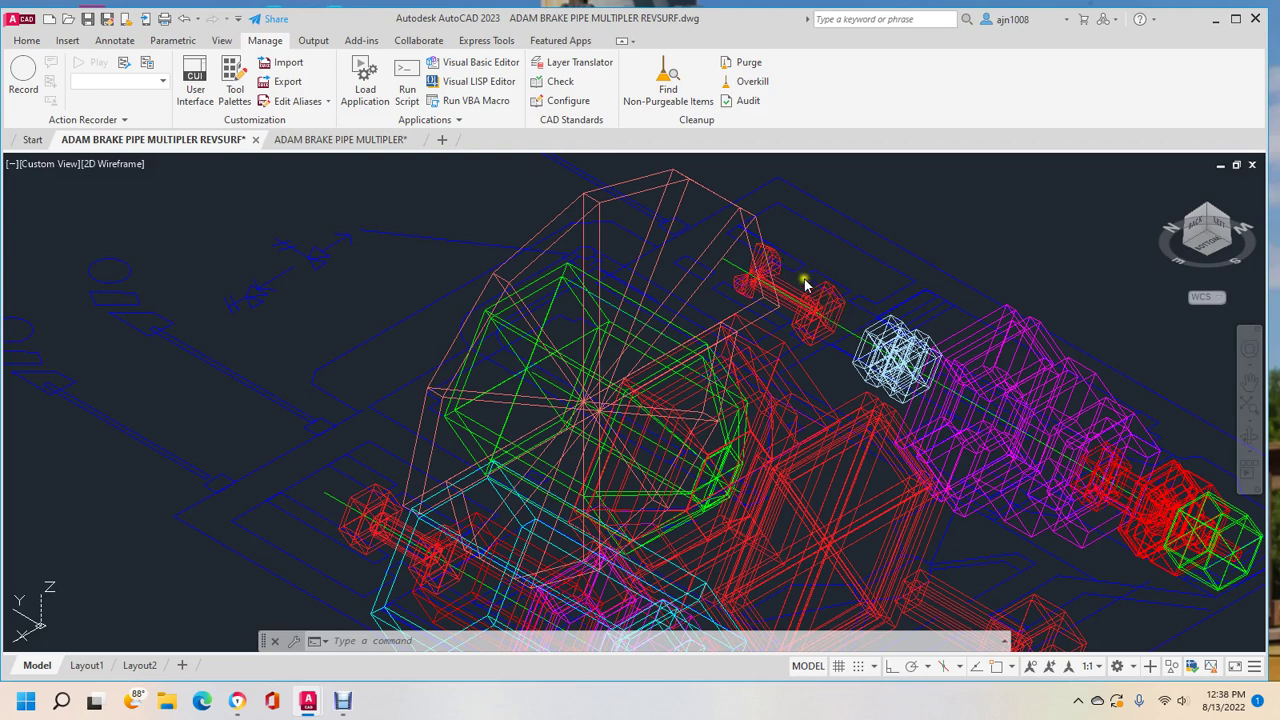
Step: Select the partly revolved red flange mesh next to the large wheel and examine it along its shaft assembly
{"action": "scroll", "coordinate": [805, 285], "scroll_direction": "up", "scroll_amount": 5}
{"action": "middle_click_drag", "start_coordinate": [800, 277], "coordinate": [634, 429]}
{"action": "scroll", "coordinate": [634, 431], "scroll_direction": "up", "scroll_amount": 2}
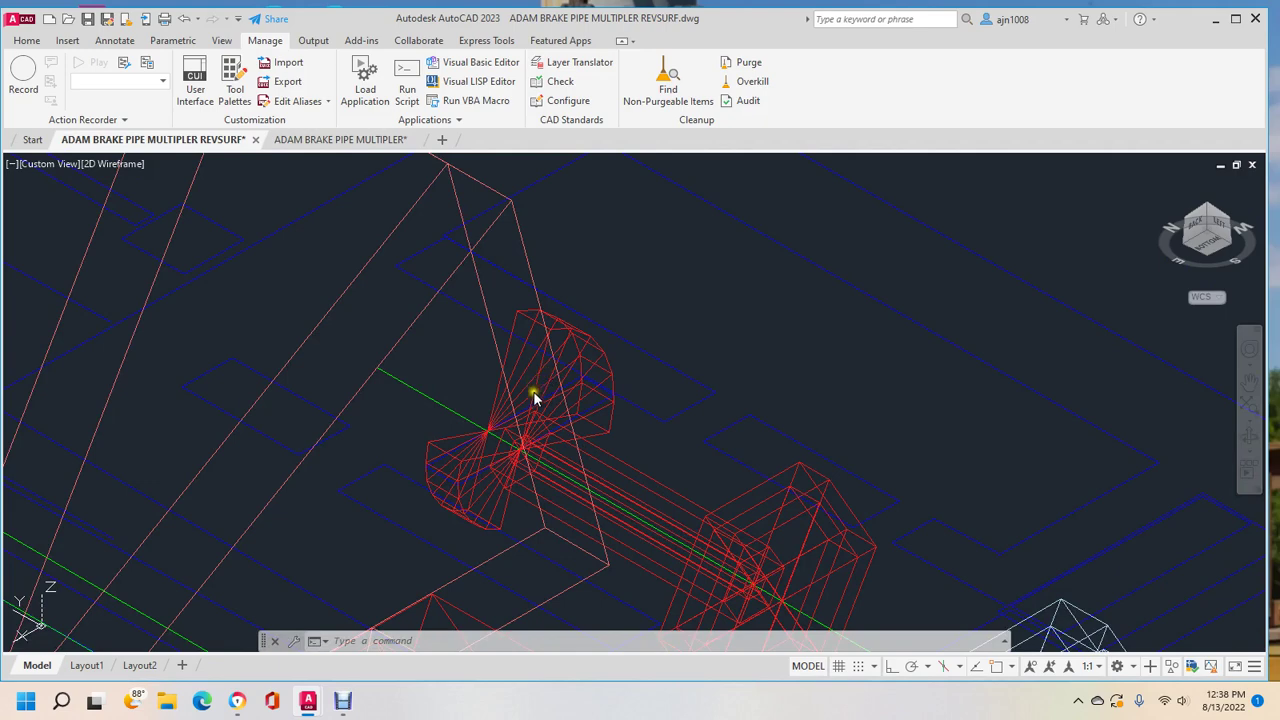
{"action": "left_click", "coordinate": [577, 356]}
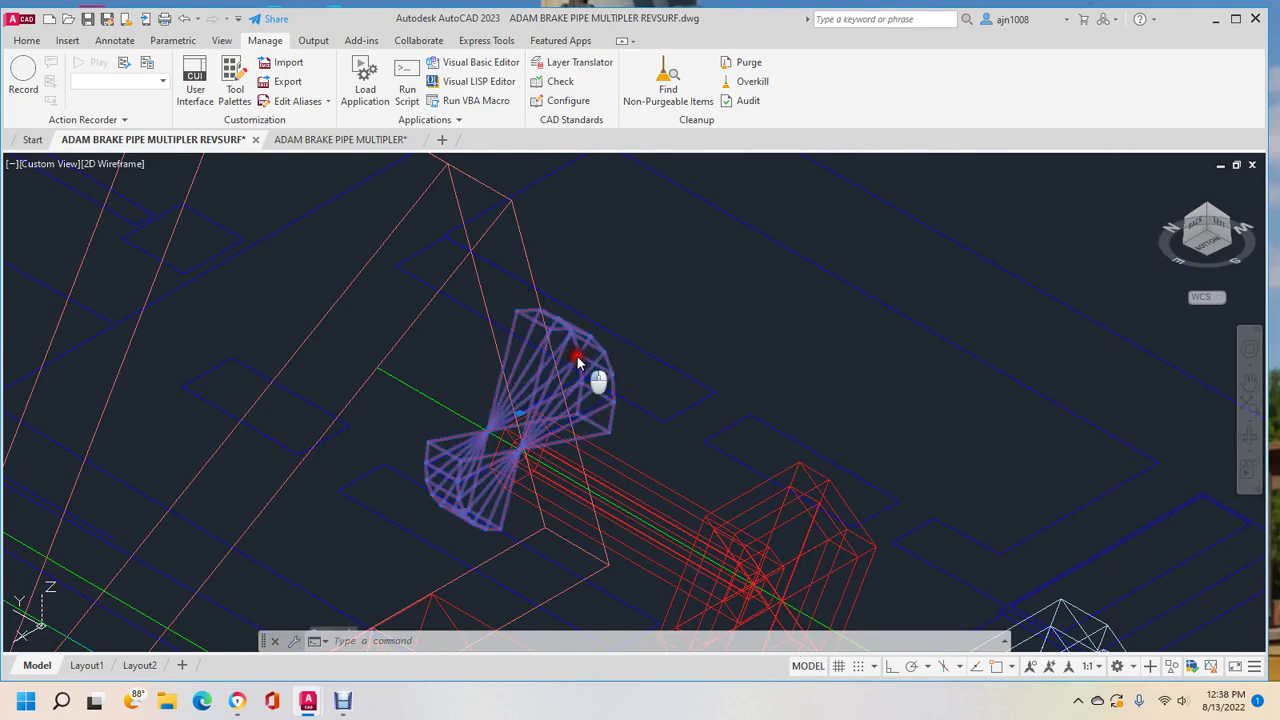
{"action": "scroll", "coordinate": [630, 380], "scroll_direction": "down", "scroll_amount": 3}
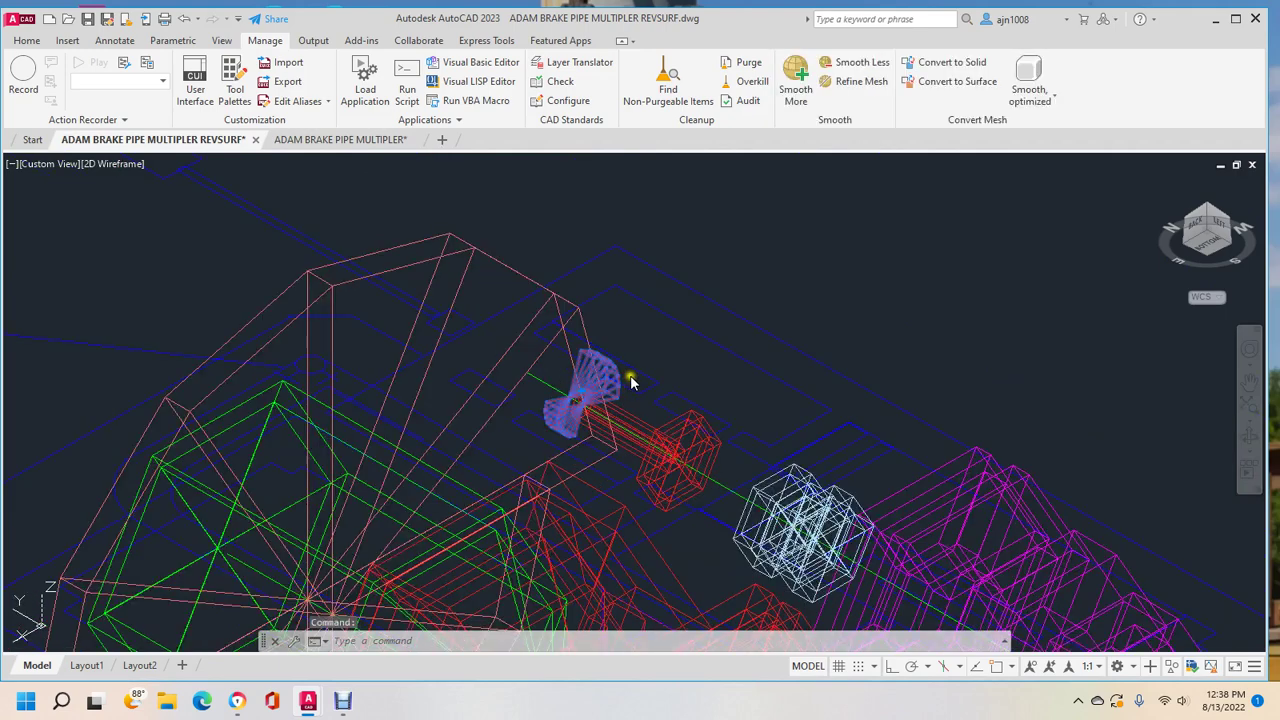
{"action": "scroll", "coordinate": [851, 491], "scroll_direction": "down", "scroll_amount": 2}
{"action": "middle_click_drag", "start_coordinate": [824, 453], "coordinate": [529, 337]}
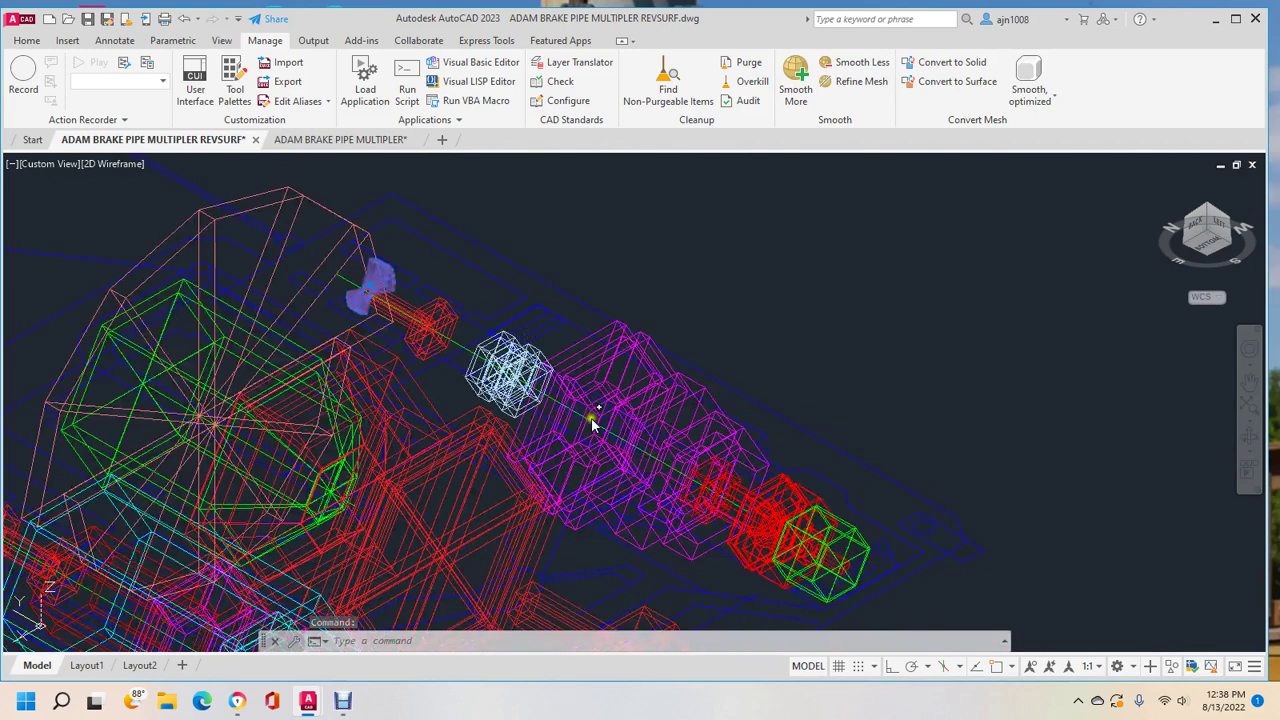
Step: View the less complete copy from the bottom and examine the selected red flange mesh on its shaft
{"action": "scroll", "coordinate": [594, 428], "scroll_direction": "down", "scroll_amount": 5}
{"action": "left_click", "coordinate": [1206, 240]}
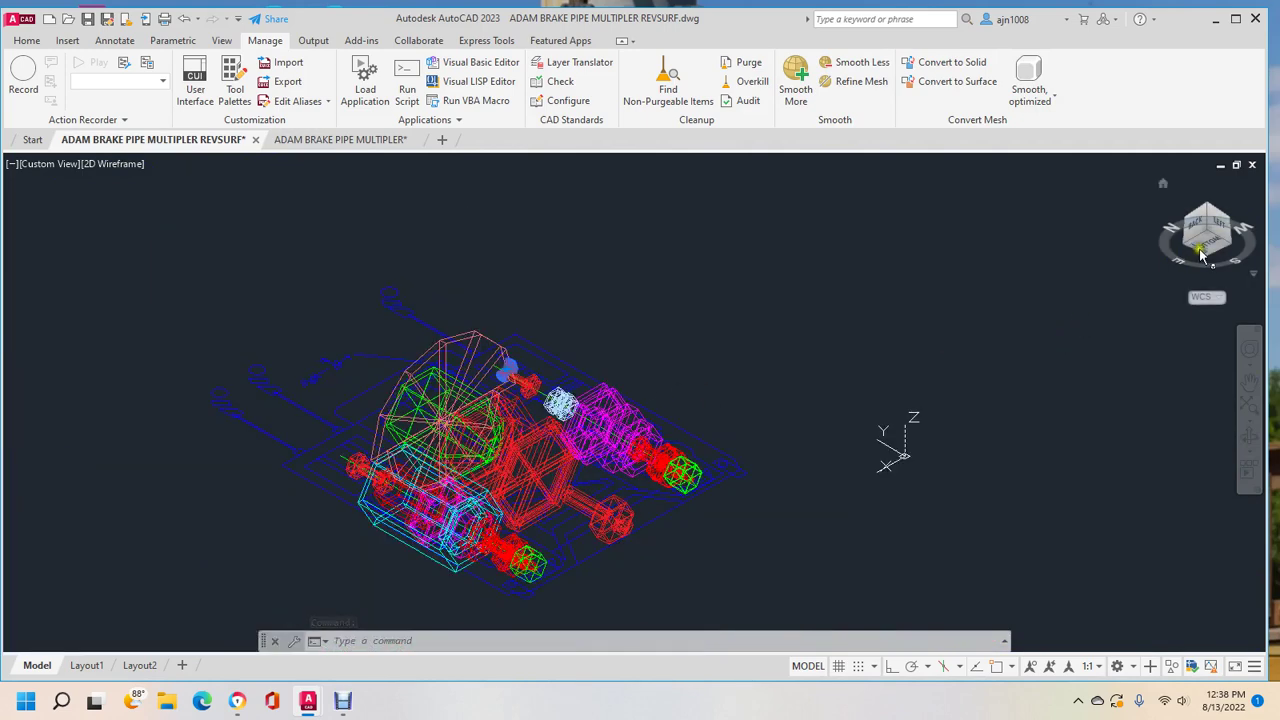
{"action": "scroll", "coordinate": [833, 372], "scroll_direction": "down", "scroll_amount": 5}
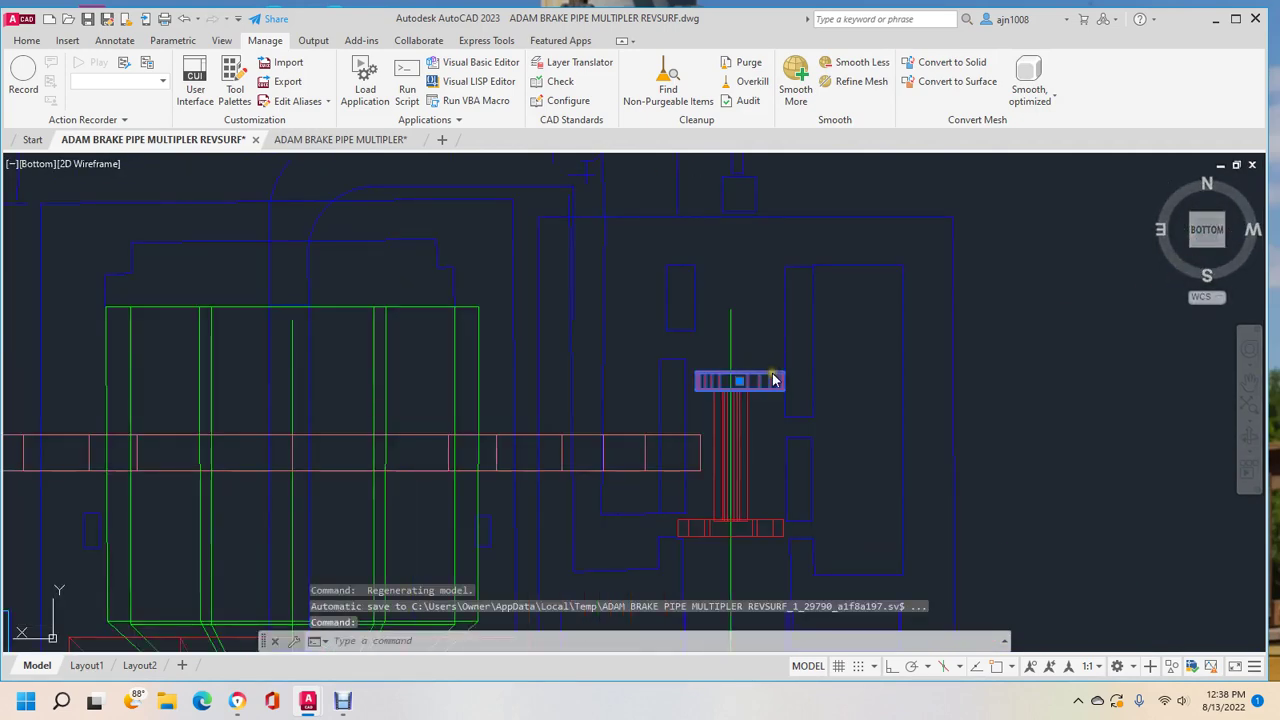
{"action": "scroll", "coordinate": [765, 392], "scroll_direction": "up", "scroll_amount": 3}
{"action": "middle_click_drag", "start_coordinate": [765, 393], "coordinate": [728, 341]}
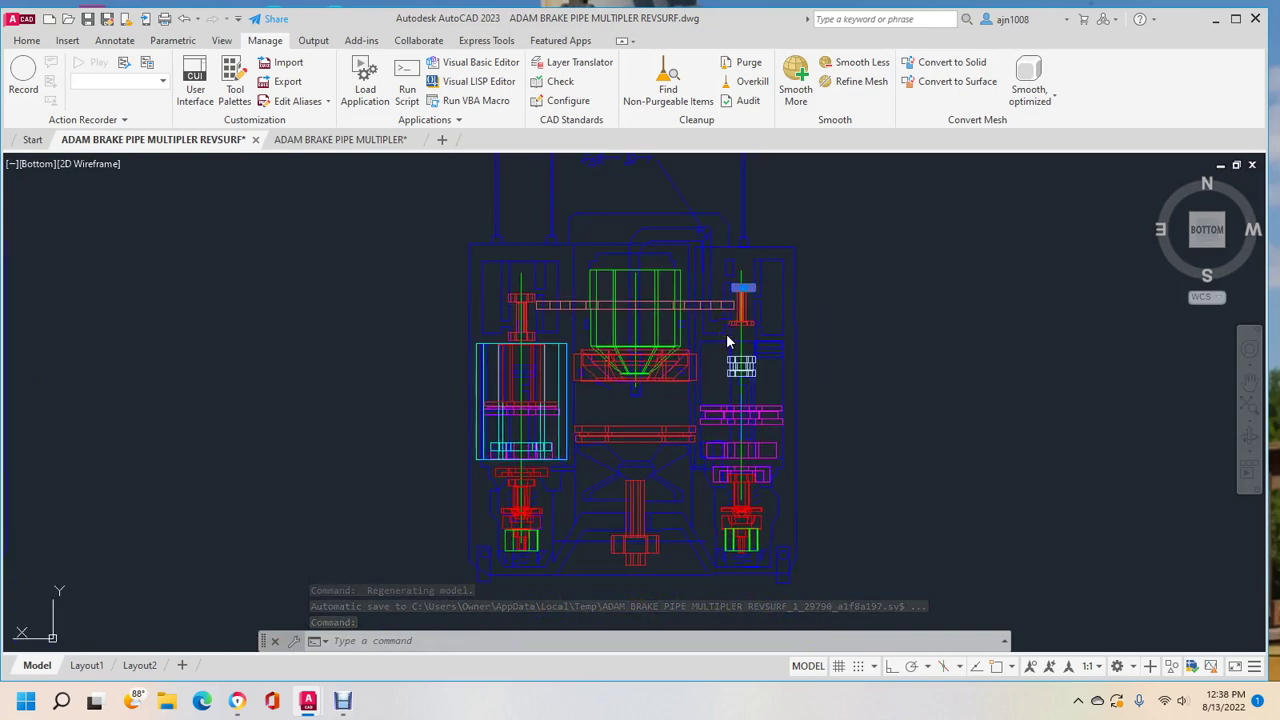
Step: Examine the shaft meshes of the more complete copy from the bottom for comparison with the less complete one
{"action": "scroll", "coordinate": [727, 341], "scroll_direction": "down", "scroll_amount": 2}
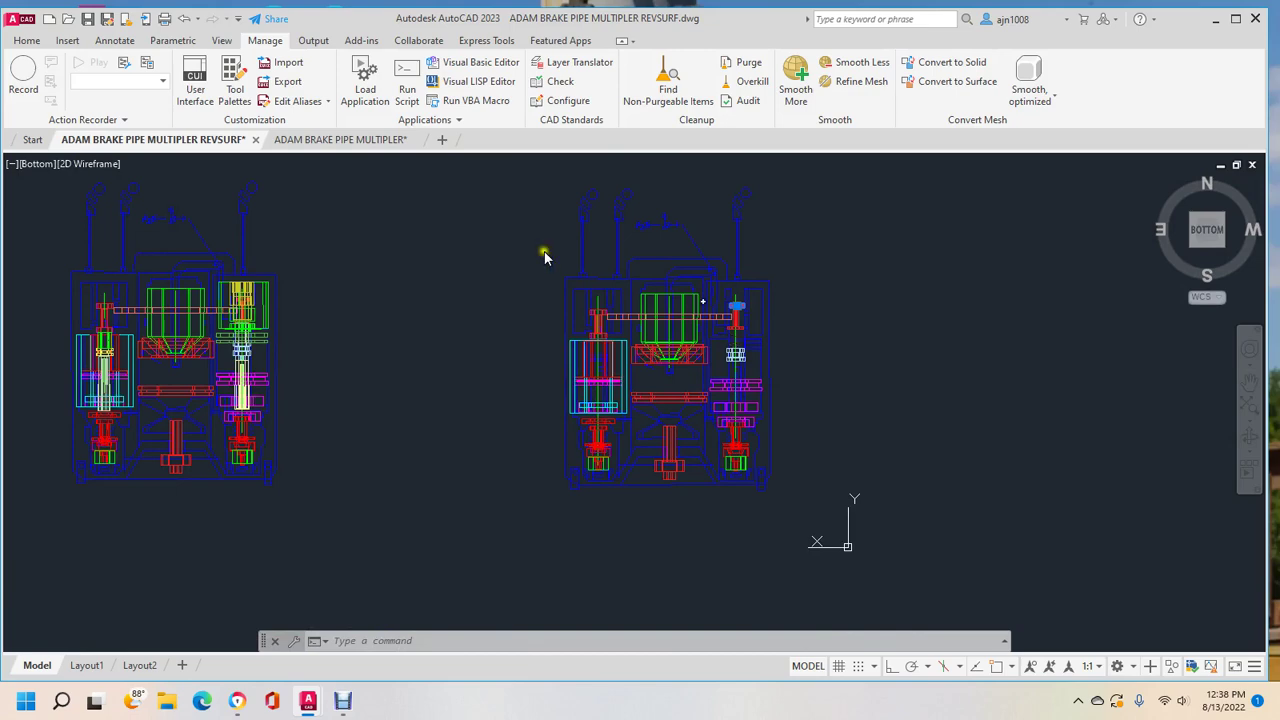
{"action": "middle_click_drag", "start_coordinate": [258, 338], "coordinate": [745, 365]}
{"action": "scroll", "coordinate": [739, 395], "scroll_direction": "up", "scroll_amount": 4}
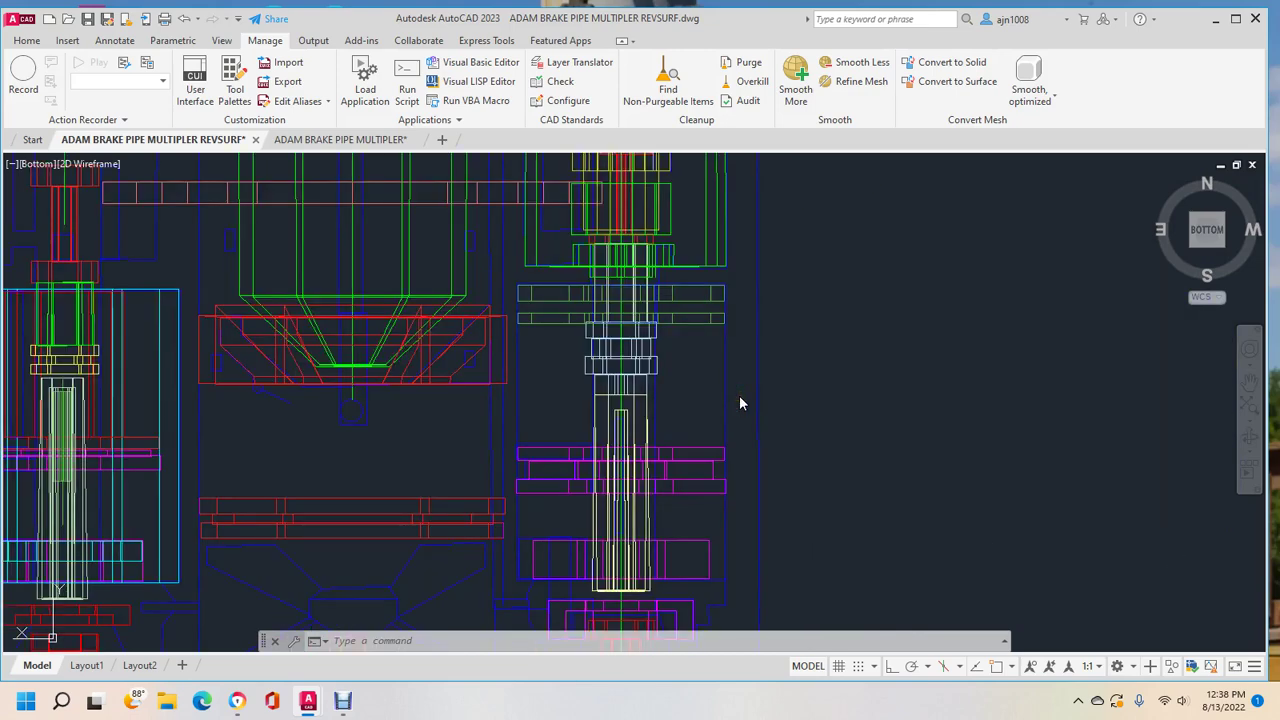
{"action": "scroll", "coordinate": [739, 399], "scroll_direction": "down", "scroll_amount": 4}
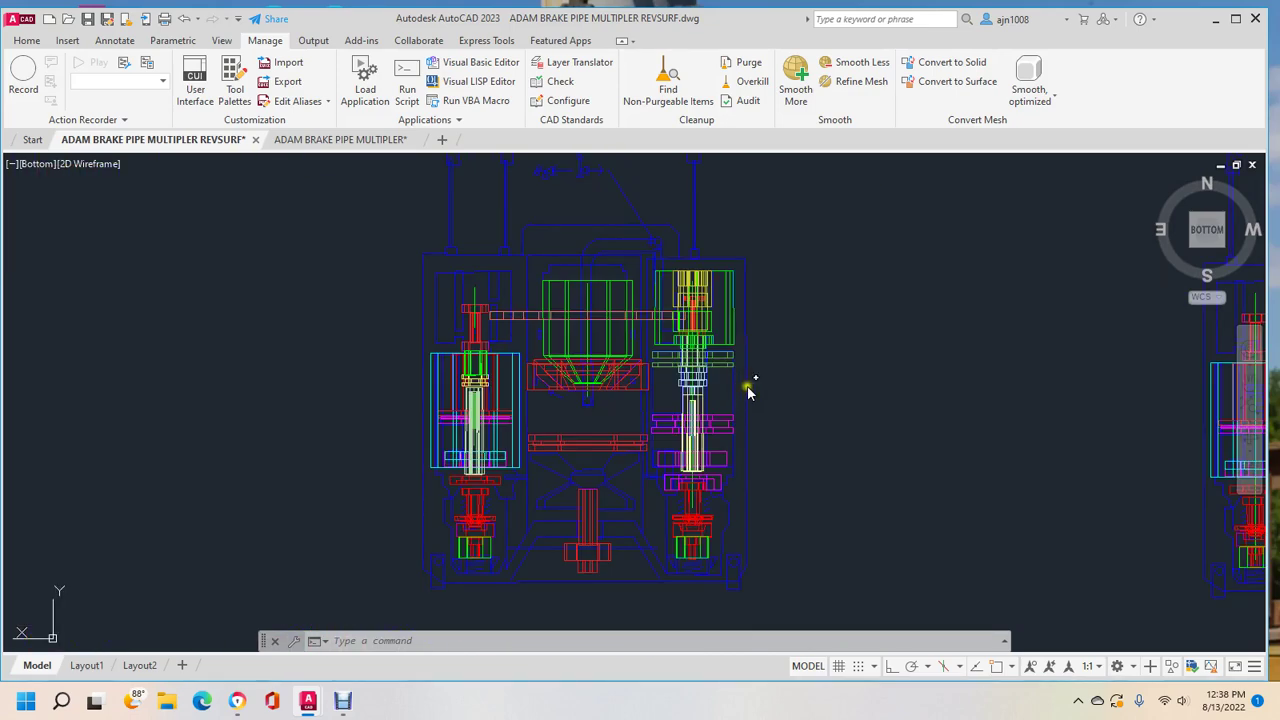
Step: View the model from the front-right-bottom corner, examining the selected flange mesh and the full extents of both copies
{"action": "mouse_move", "coordinate": [1196, 256]}
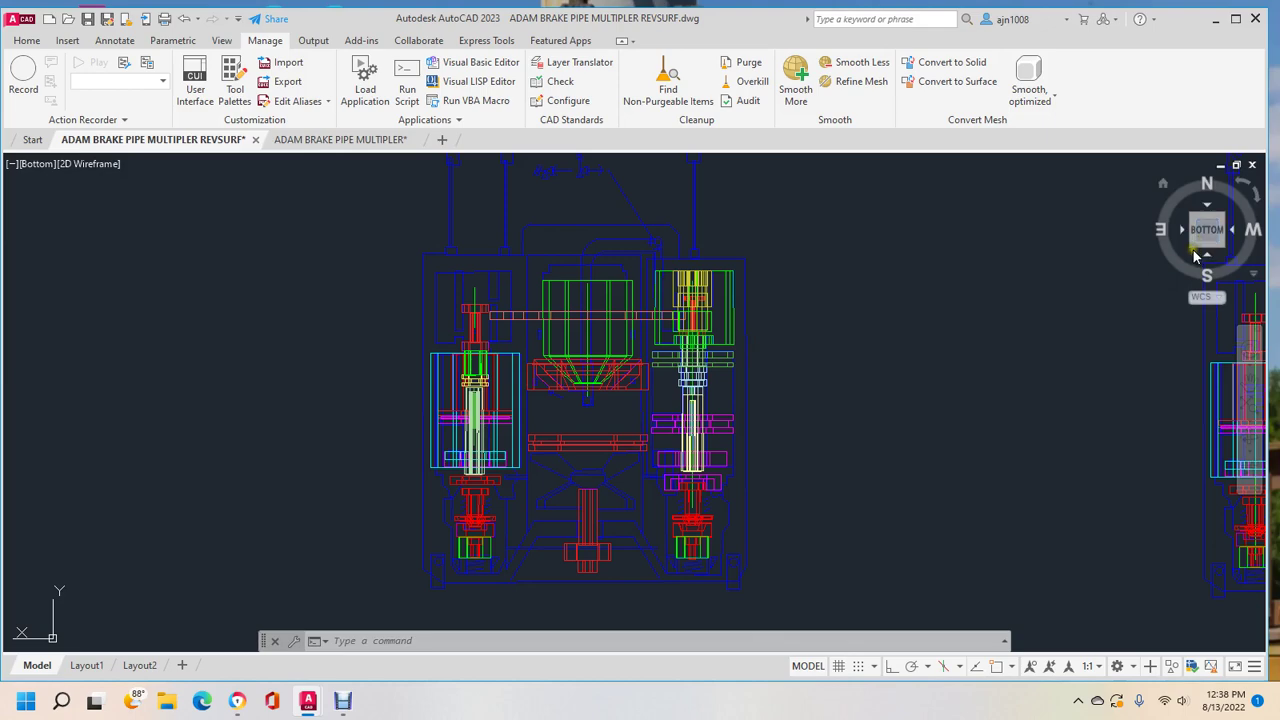
{"action": "left_click", "coordinate": [1193, 250]}
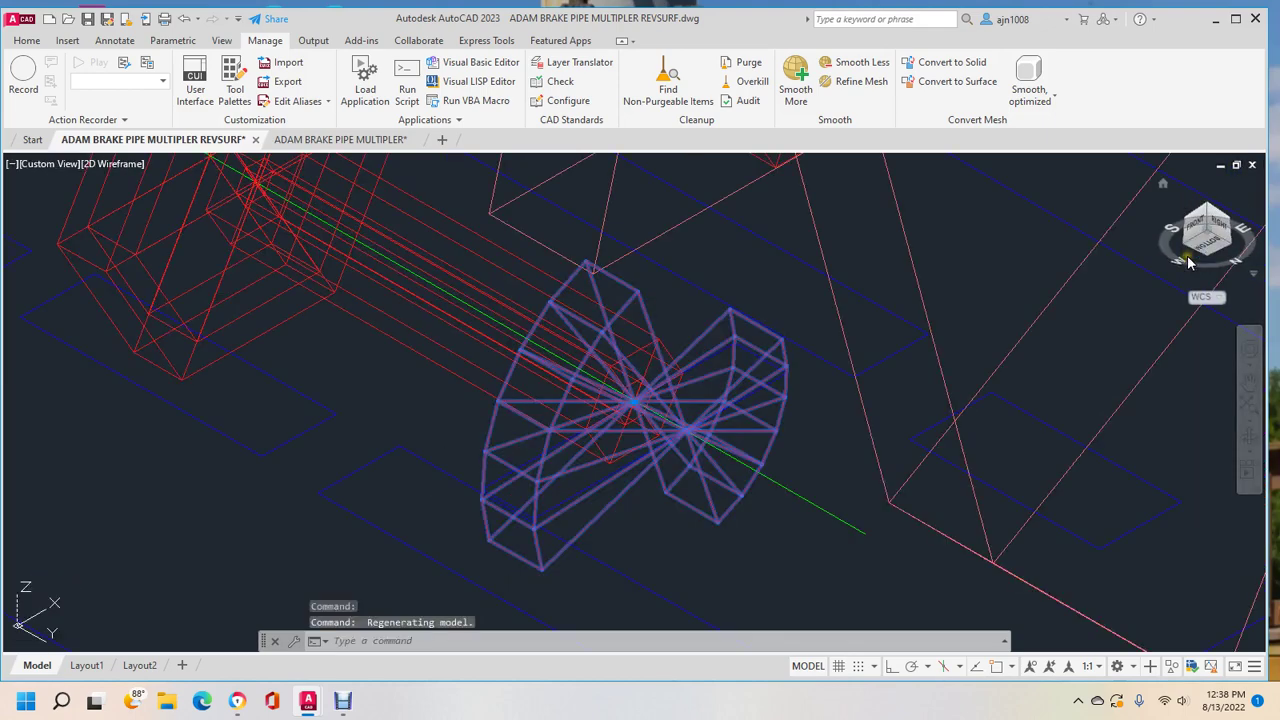
{"action": "scroll", "coordinate": [1188, 258], "scroll_direction": "down", "scroll_amount": 4}
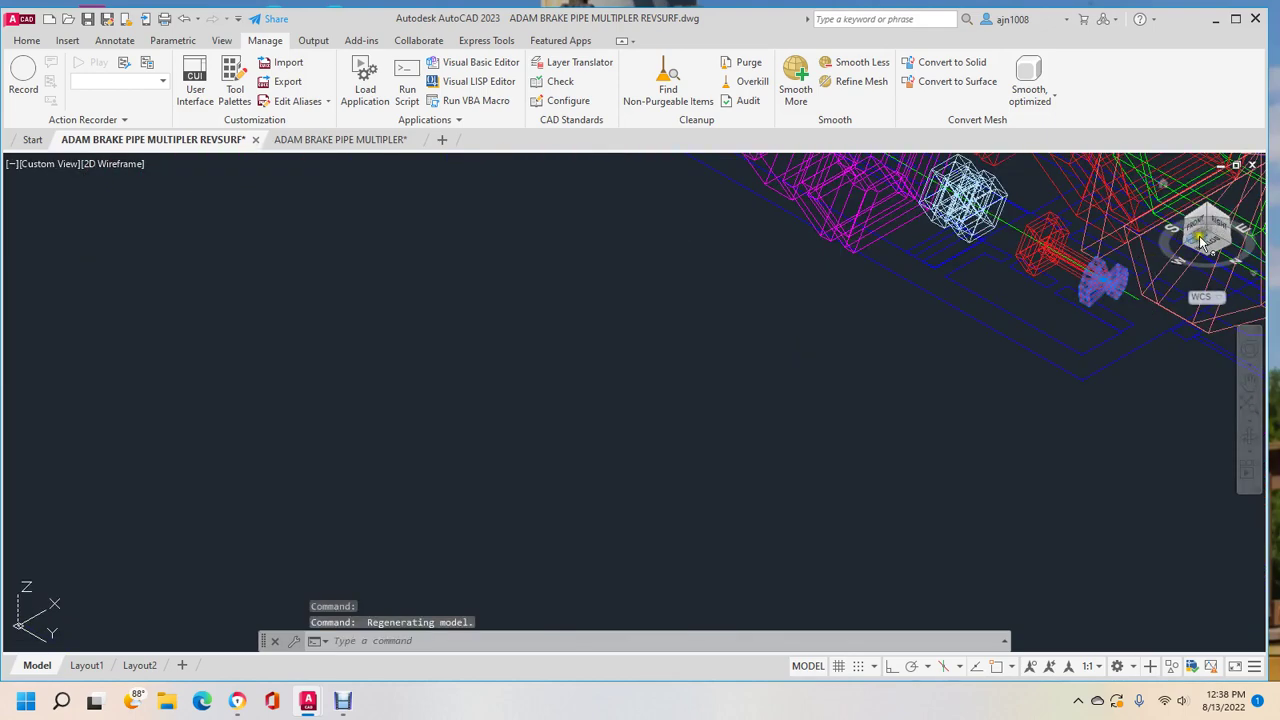
{"action": "left_click", "coordinate": [1205, 234]}
{"action": "scroll", "coordinate": [1041, 292], "scroll_direction": "down", "scroll_amount": 4}
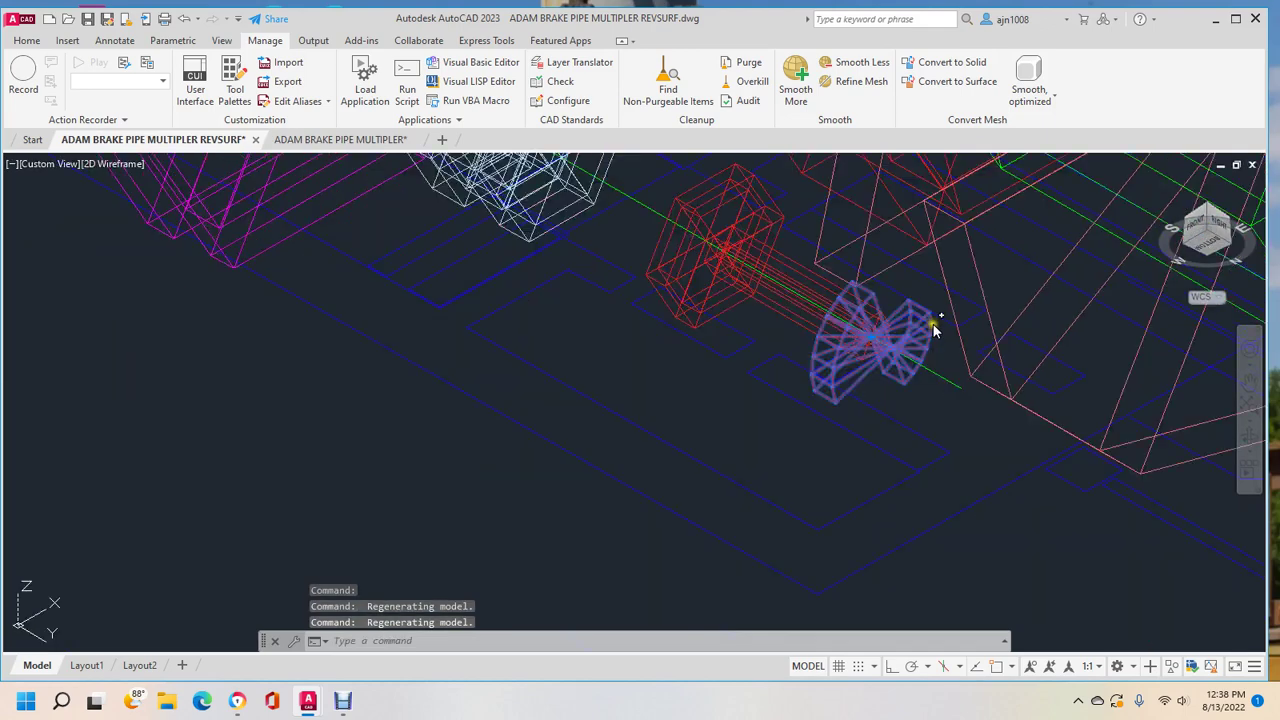
{"action": "scroll", "coordinate": [933, 322], "scroll_direction": "down", "scroll_amount": 2}
{"action": "middle_click", "coordinate": [933, 322]}
{"action": "middle_click", "coordinate": [933, 322]}
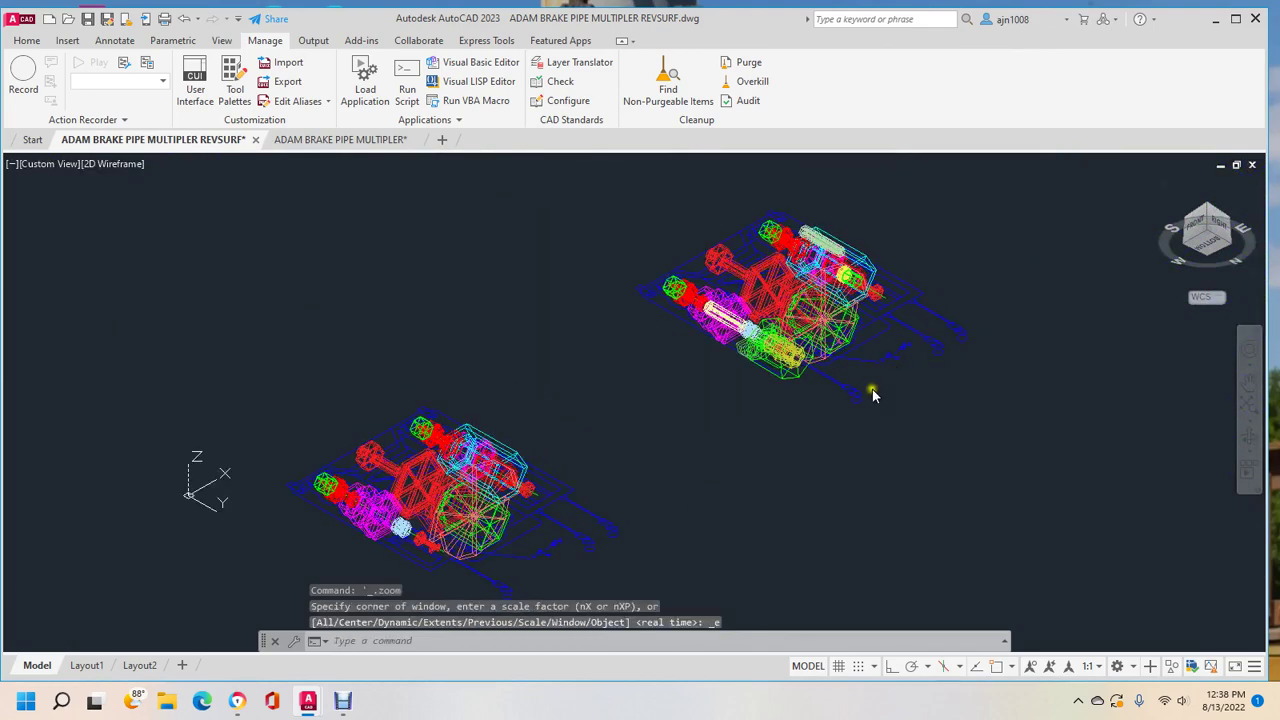
Step: Compare both copies from the front, the front-right edge, the back and the back-left edge
{"action": "left_click", "coordinate": [1205, 230]}
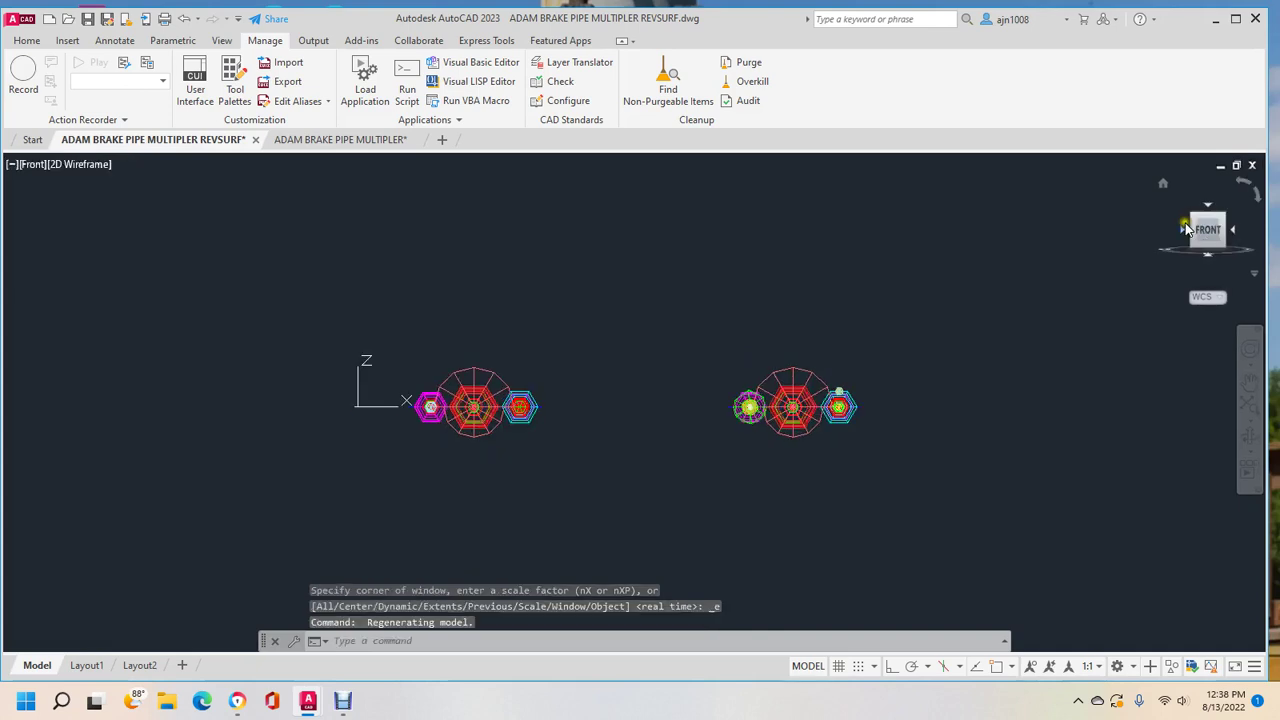
{"action": "left_click", "coordinate": [1208, 229]}
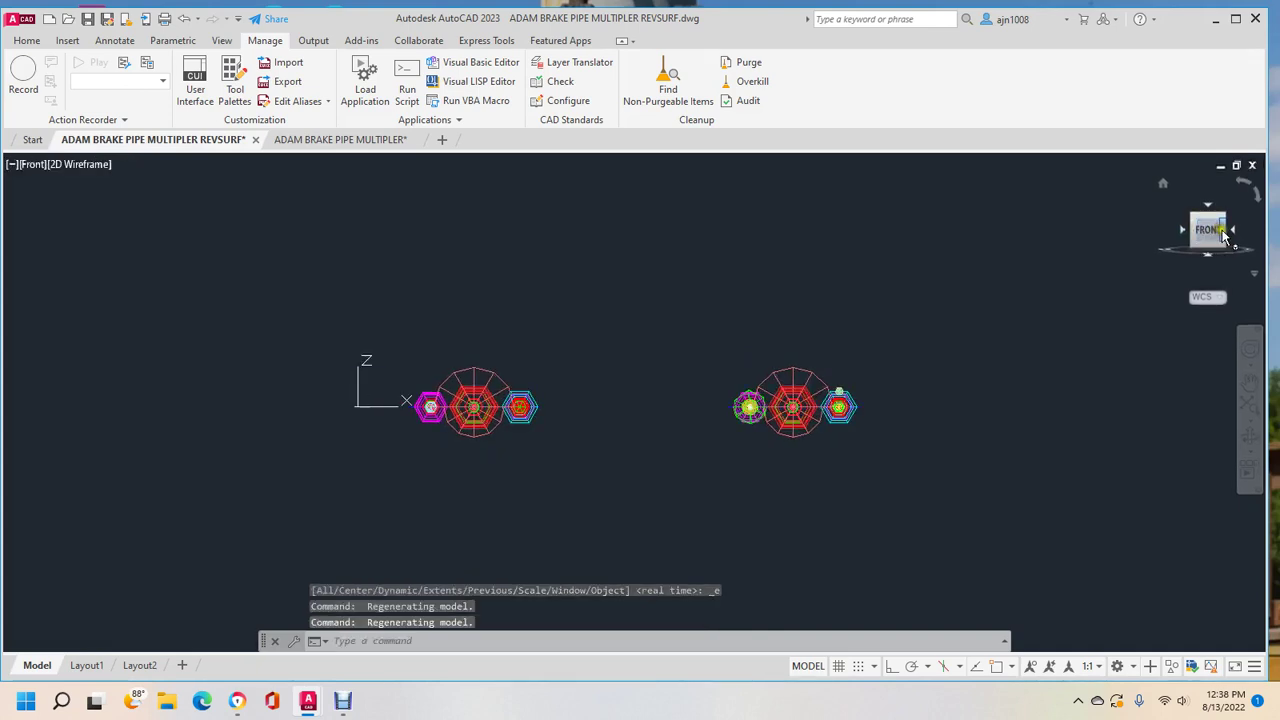
{"action": "left_click", "coordinate": [1222, 230]}
{"action": "left_click_drag", "start_coordinate": [1224, 236], "coordinate": [1219, 241]}
{"action": "left_click", "coordinate": [1227, 237]}
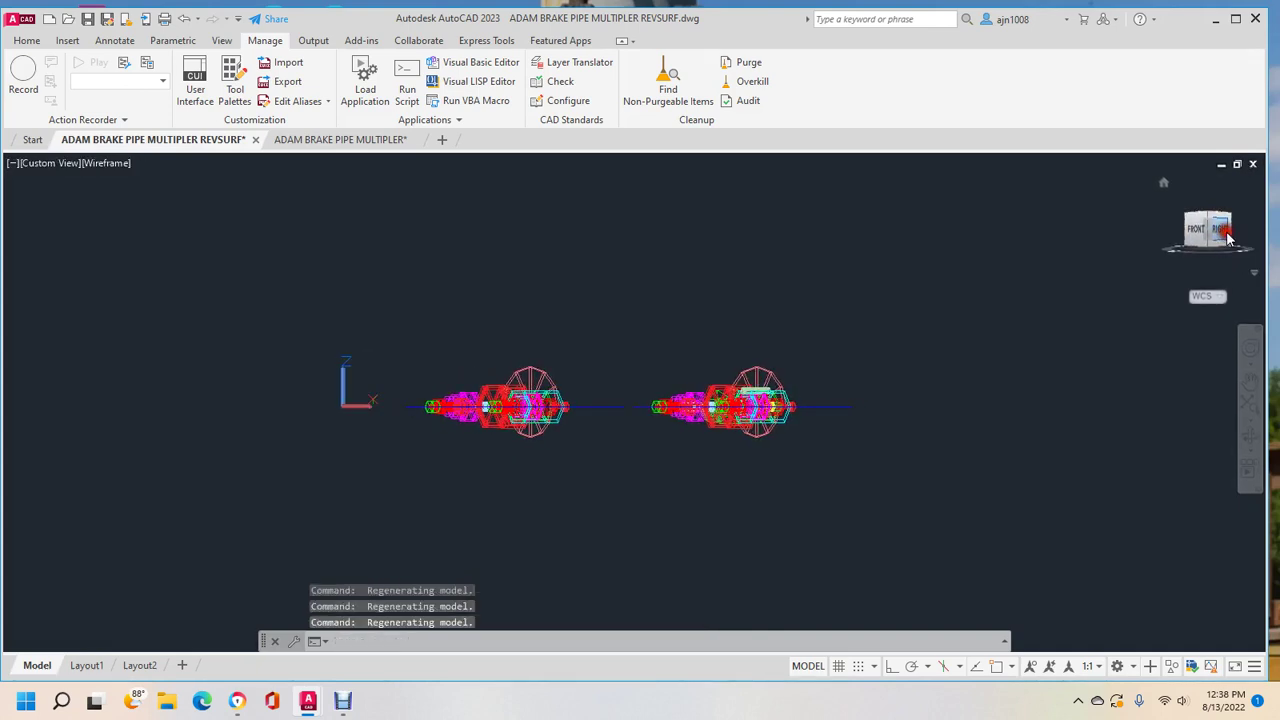
{"action": "left_click", "coordinate": [1230, 232]}
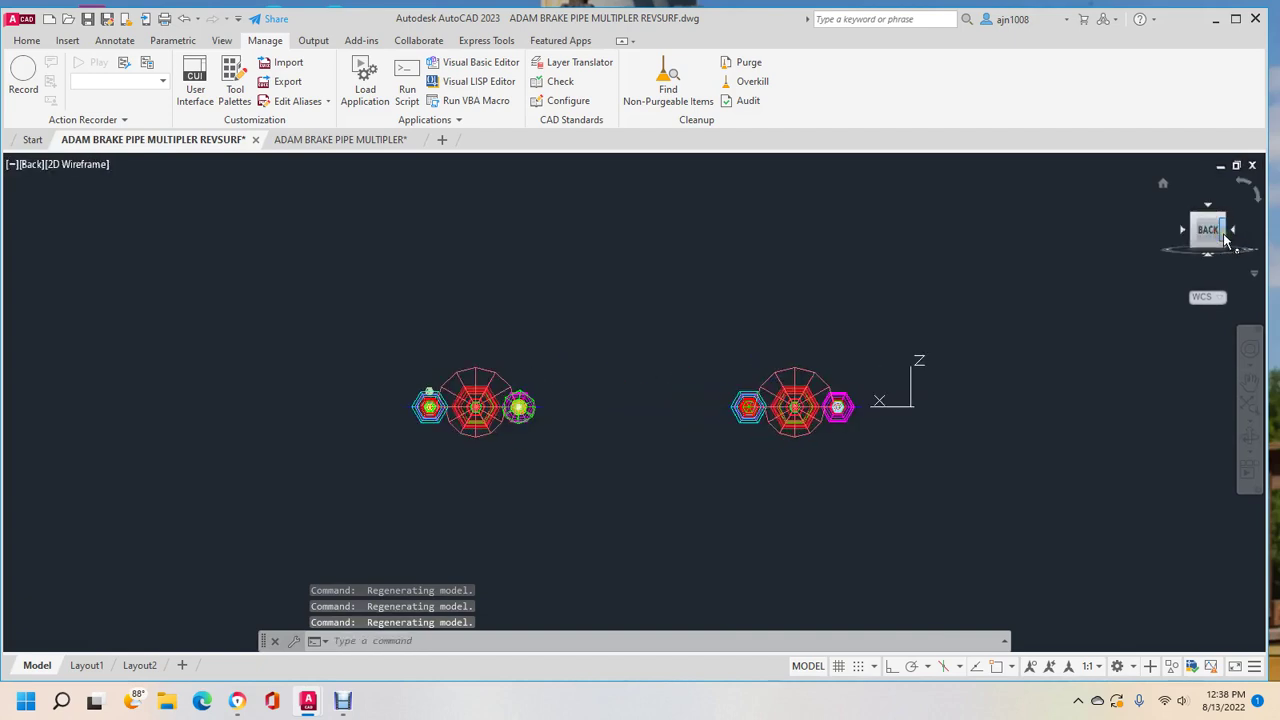
{"action": "left_click_drag", "start_coordinate": [1222, 242], "coordinate": [1219, 236]}
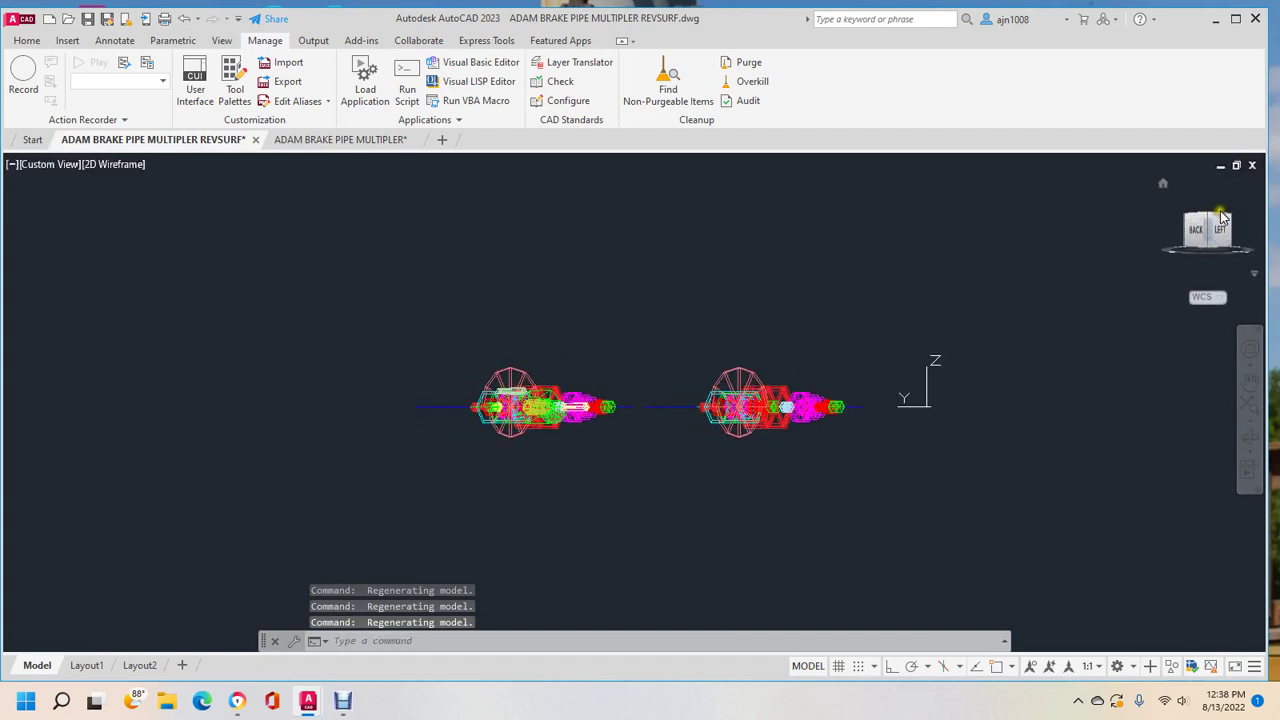
Step: Set the top view with north up and examine the upper part of the more complete copy
{"action": "left_click", "coordinate": [1214, 220]}
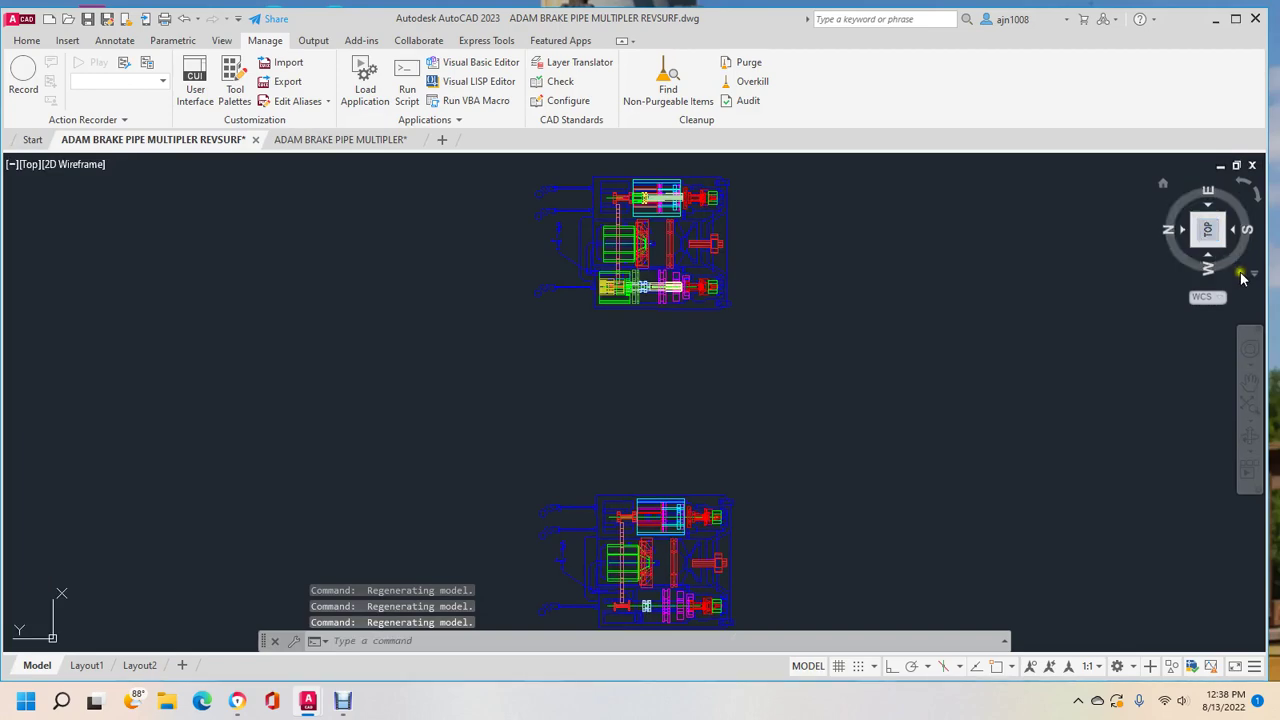
{"action": "left_click", "coordinate": [1247, 226]}
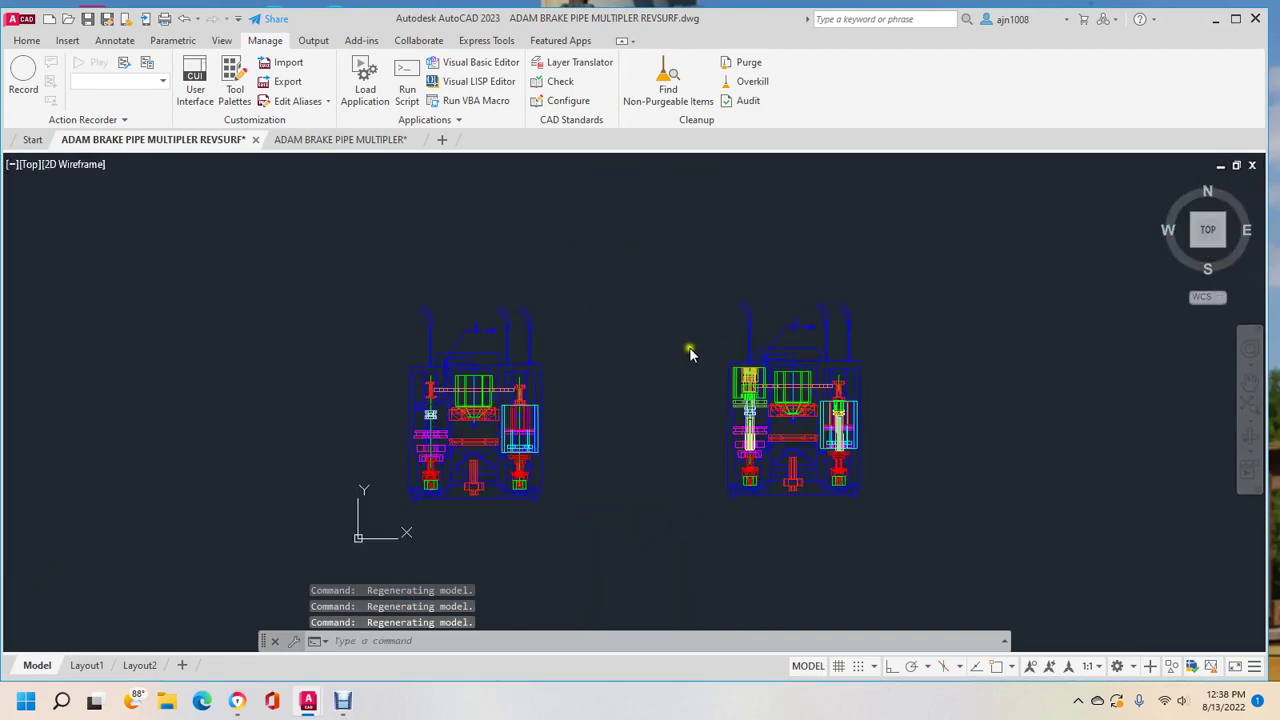
{"action": "scroll", "coordinate": [689, 347], "scroll_direction": "up", "scroll_amount": 5}
{"action": "scroll", "coordinate": [688, 405], "scroll_direction": "down", "scroll_amount": 3}
{"action": "middle_click_drag", "start_coordinate": [929, 337], "coordinate": [492, 380]}
{"action": "scroll", "coordinate": [477, 345], "scroll_direction": "up", "scroll_amount": 4}
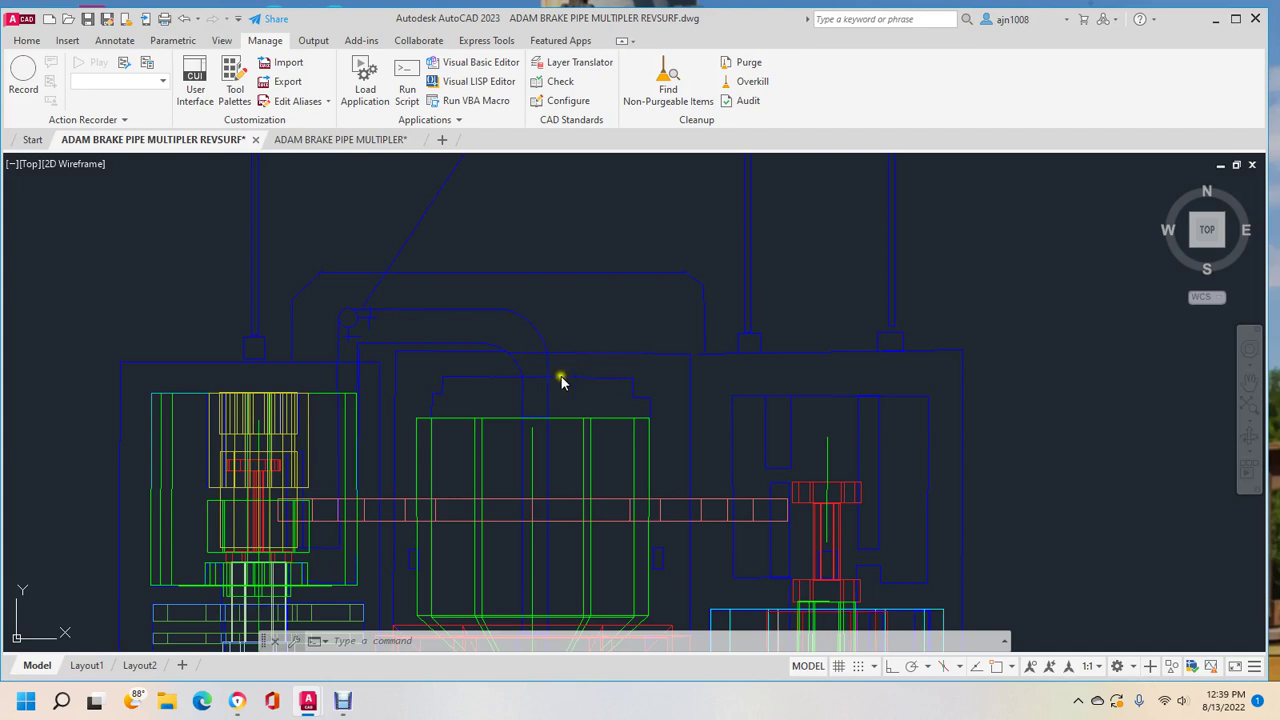
Step: Select the blue profile outlines around the red flanged shaft in the east housing of the more complete copy
{"action": "left_click", "coordinate": [782, 452]}
{"action": "left_click", "coordinate": [766, 426]}
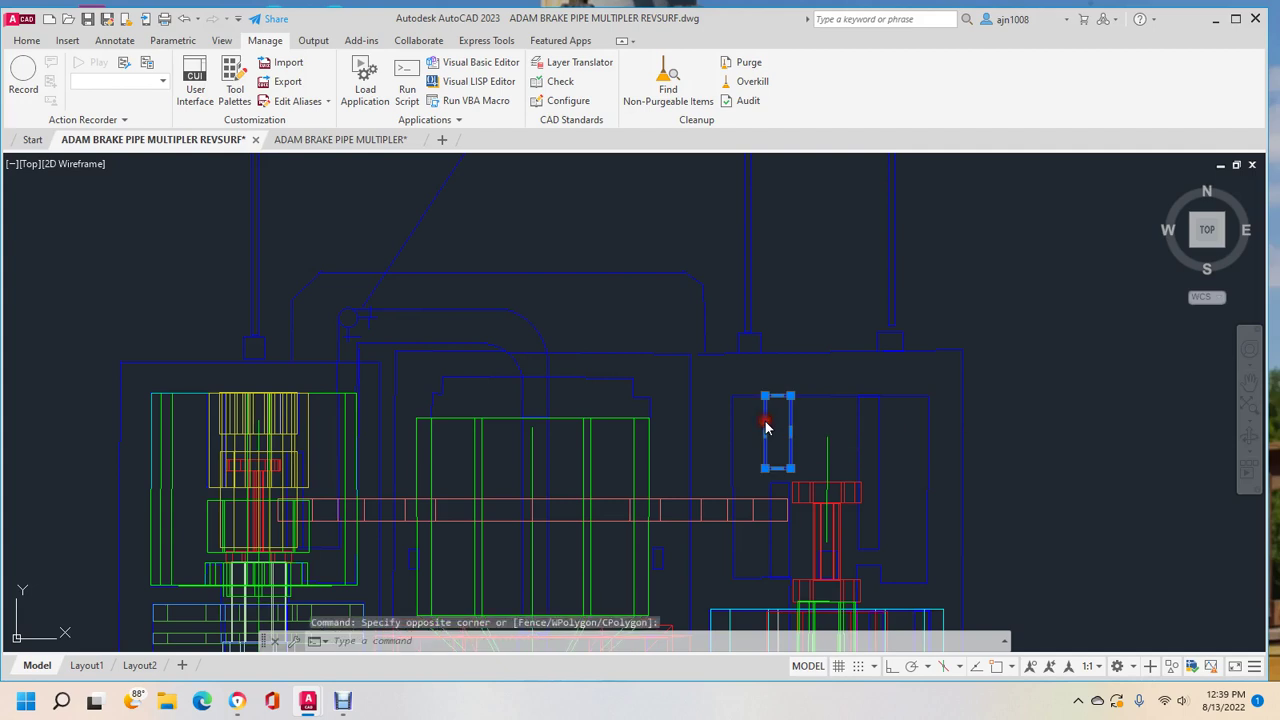
{"action": "left_click", "coordinate": [791, 544]}
{"action": "left_click", "coordinate": [873, 523]}
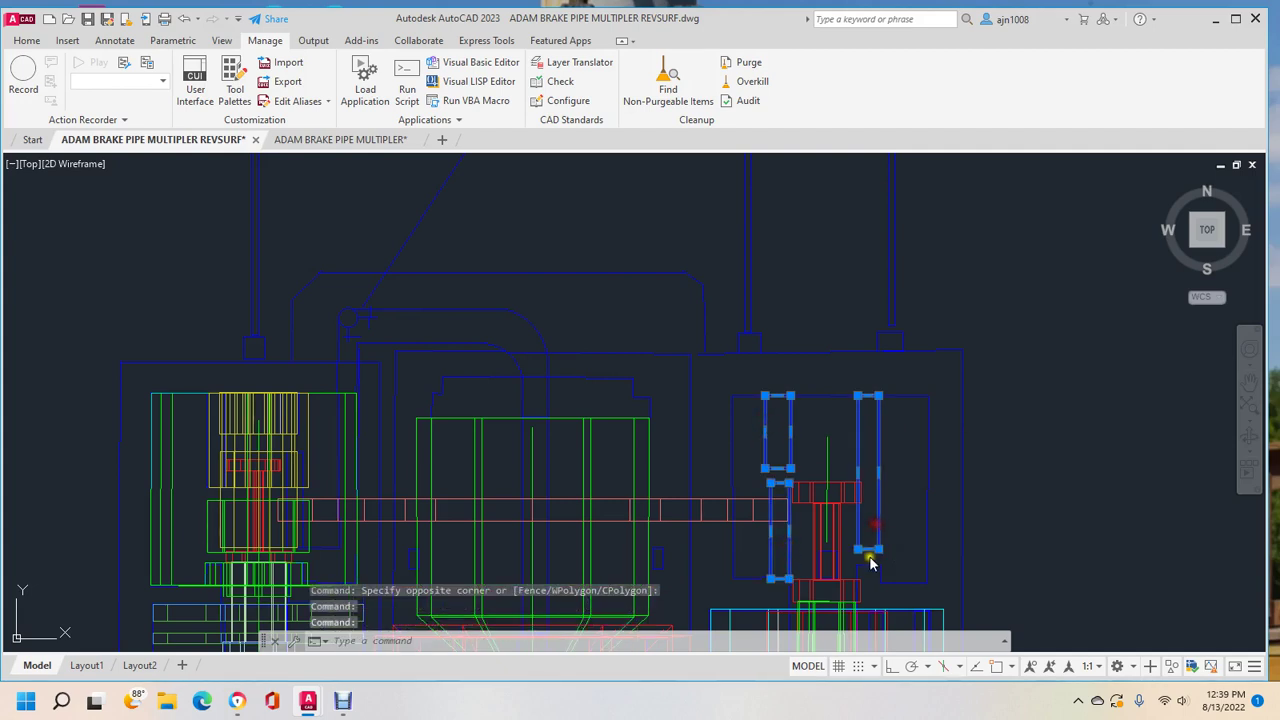
{"action": "left_click", "coordinate": [869, 561]}
{"action": "left_click", "coordinate": [869, 565]}
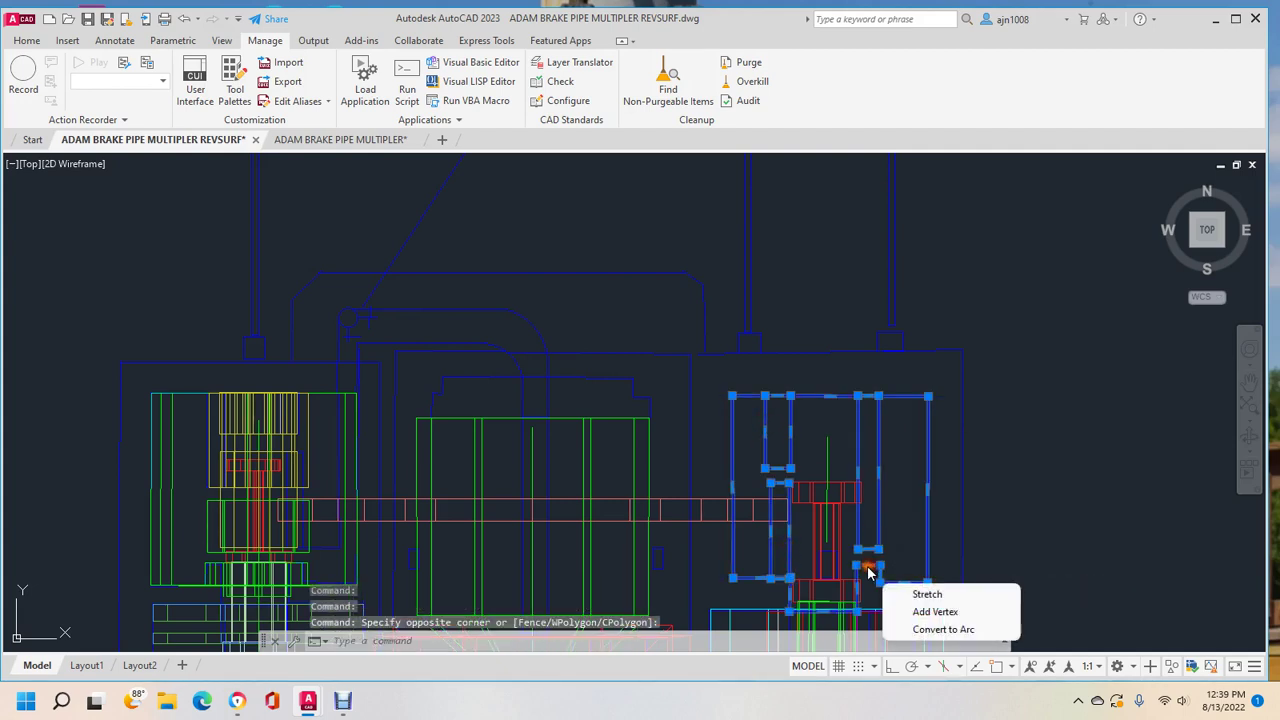
Step: Add the matching outlines and an inner mesh in the west housing to the selection, and clear the whole selection
{"action": "left_click", "coordinate": [302, 477]}
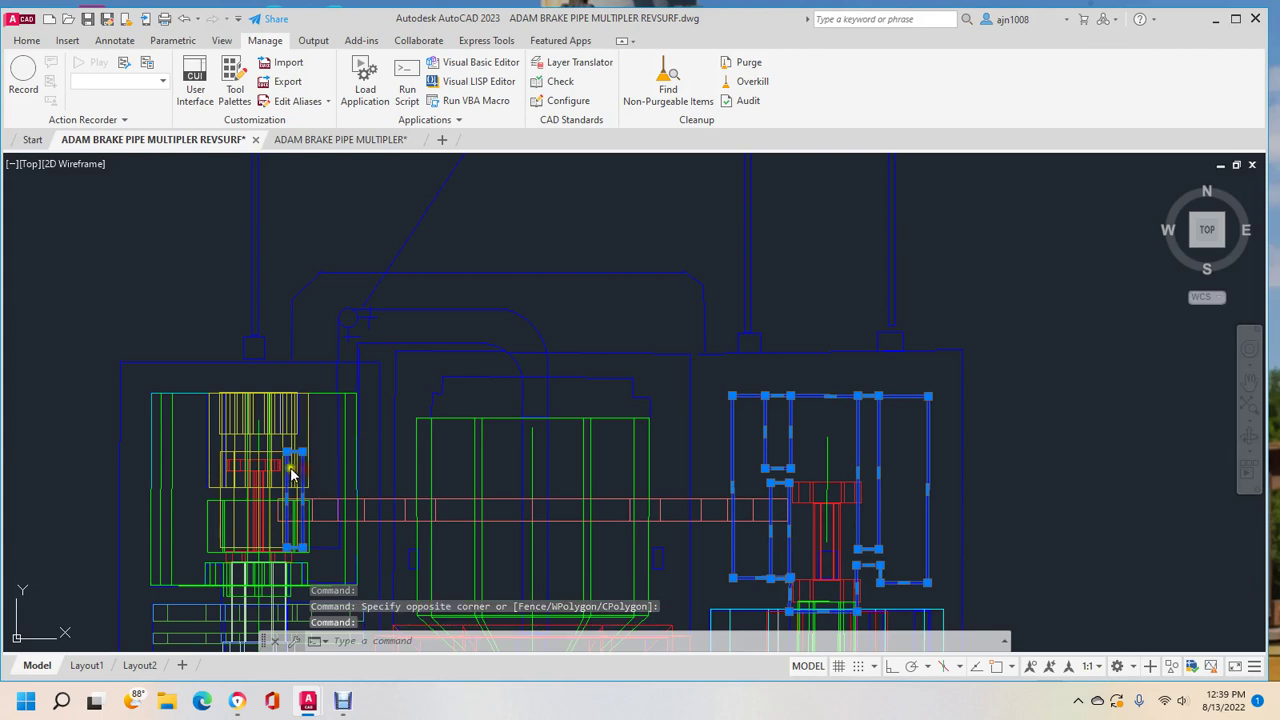
{"action": "left_click", "coordinate": [208, 468]}
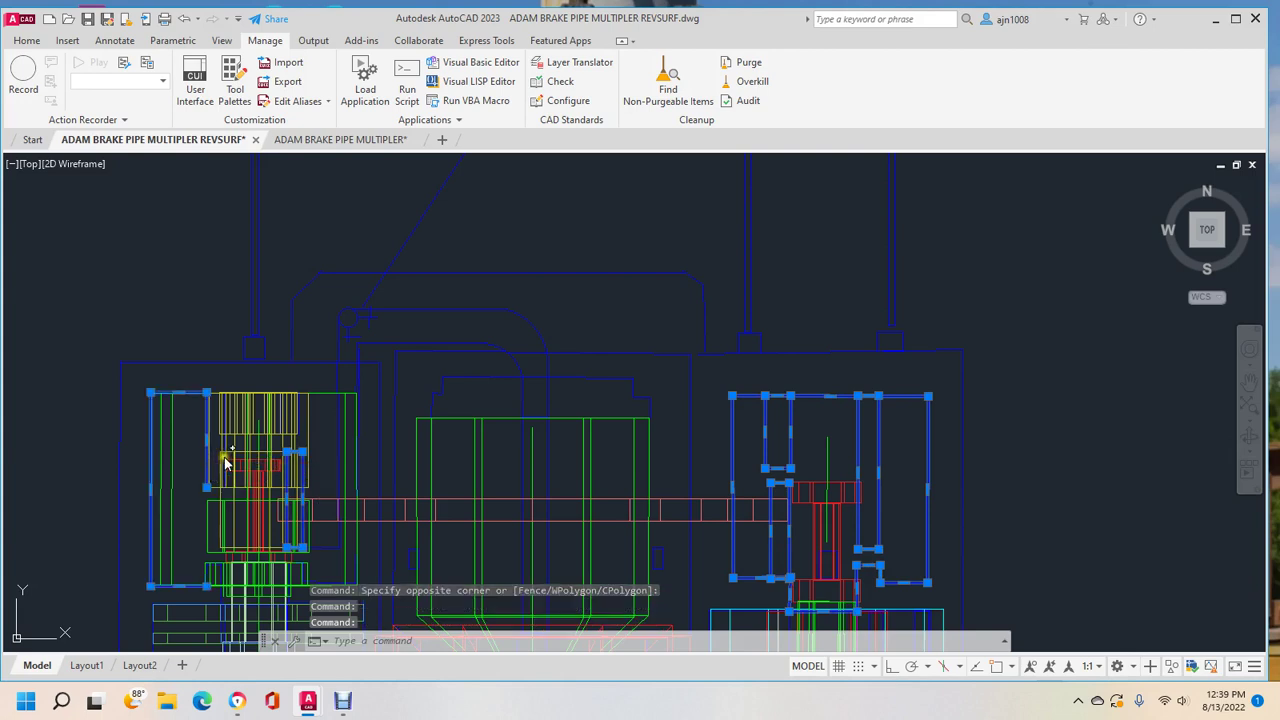
{"action": "left_click", "coordinate": [228, 458]}
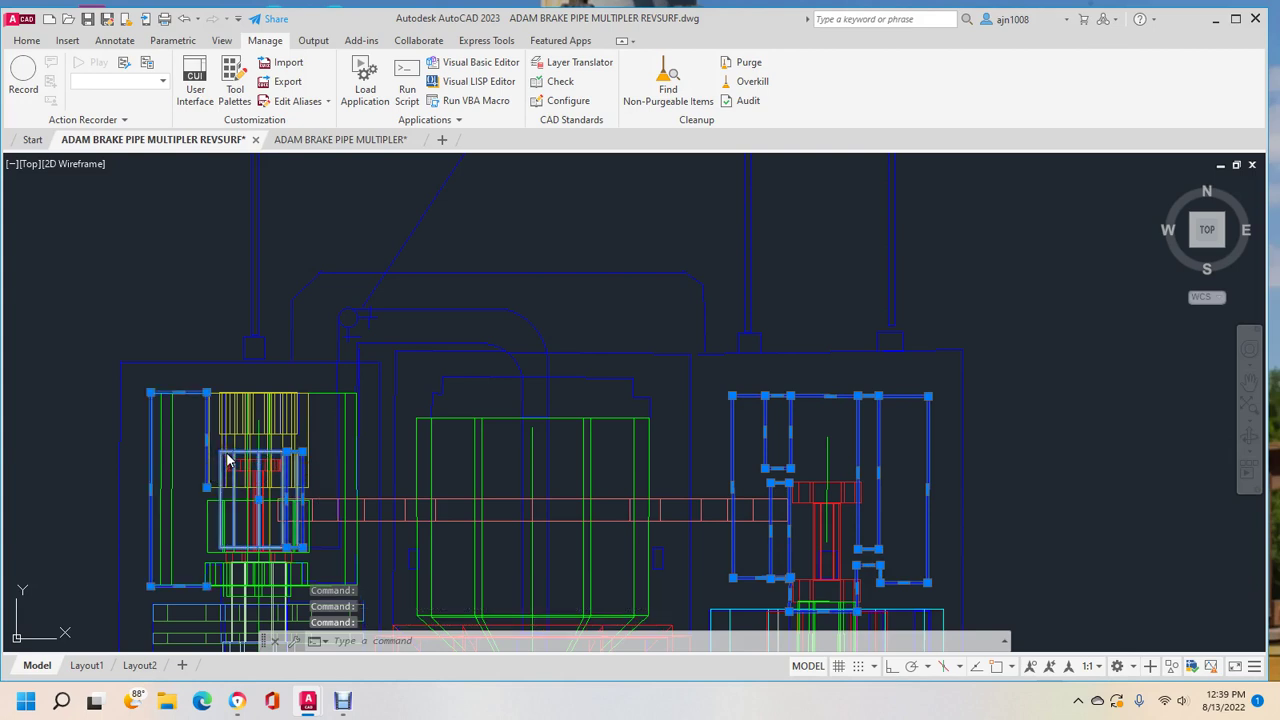
{"action": "key", "text": "Escape"}
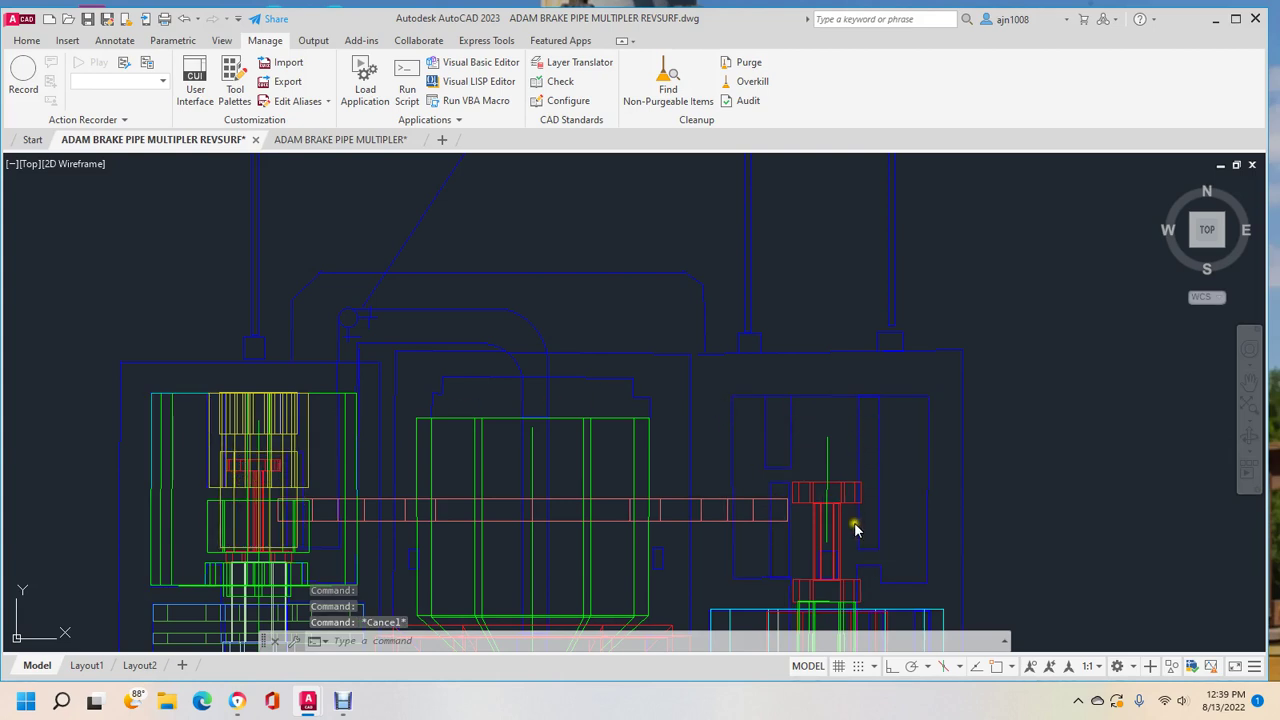
Step: Compare the more complete and less complete copies side by side in the top view
{"action": "scroll", "coordinate": [600, 413], "scroll_direction": "down", "scroll_amount": 3}
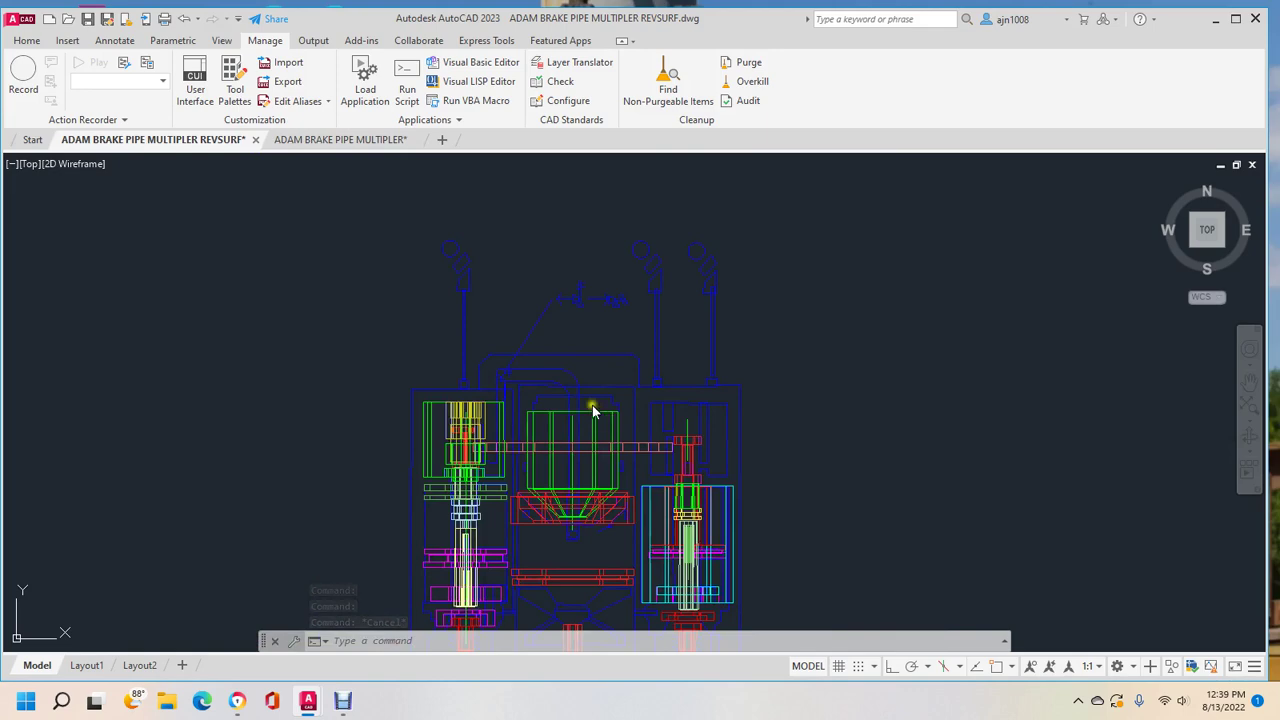
{"action": "scroll", "coordinate": [598, 410], "scroll_direction": "down", "scroll_amount": 4}
{"action": "mouse_move", "coordinate": [586, 396]}
{"action": "middle_mouse_down"}
{"action": "mouse_move", "coordinate": [574, 360]}
{"action": "mouse_move", "coordinate": [440, 354]}
{"action": "middle_mouse_up"}
{"action": "scroll", "coordinate": [228, 433], "scroll_direction": "up", "scroll_amount": 2}
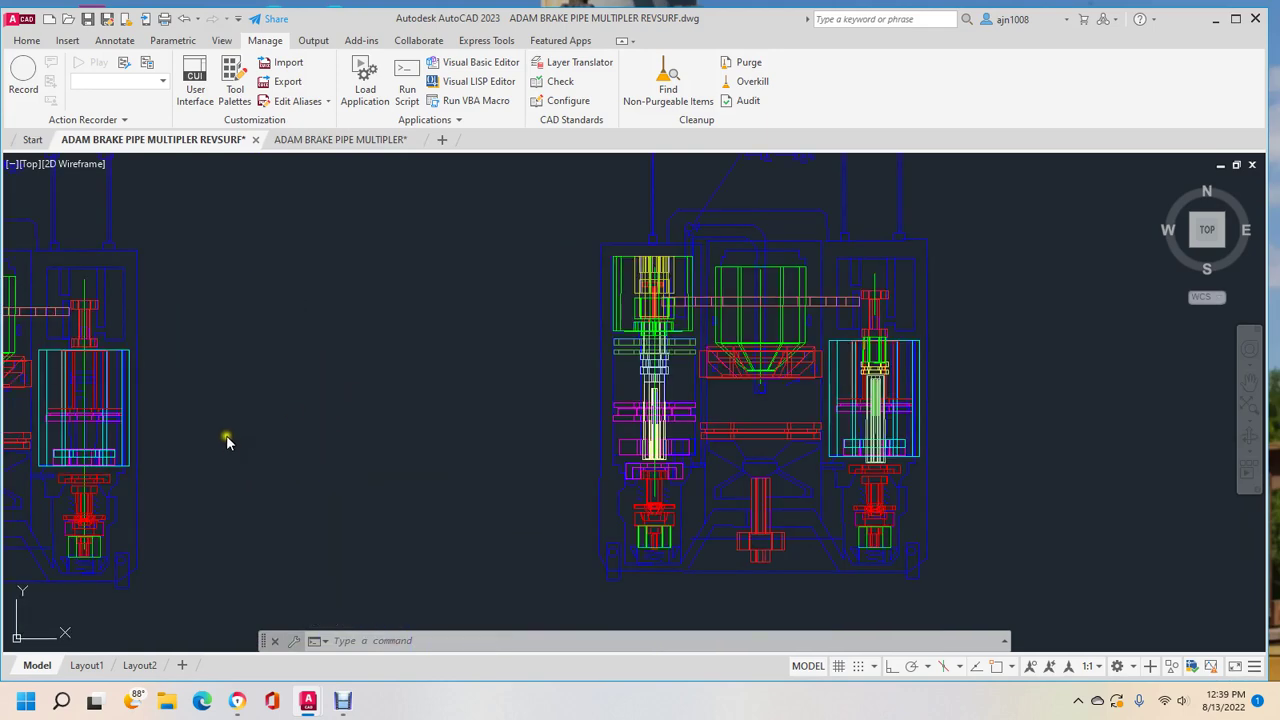
{"action": "scroll", "coordinate": [610, 495], "scroll_direction": "up", "scroll_amount": 2}
{"action": "scroll", "coordinate": [620, 500], "scroll_direction": "down", "scroll_amount": 3}
{"action": "middle_click_drag", "start_coordinate": [247, 383], "coordinate": [754, 371]}
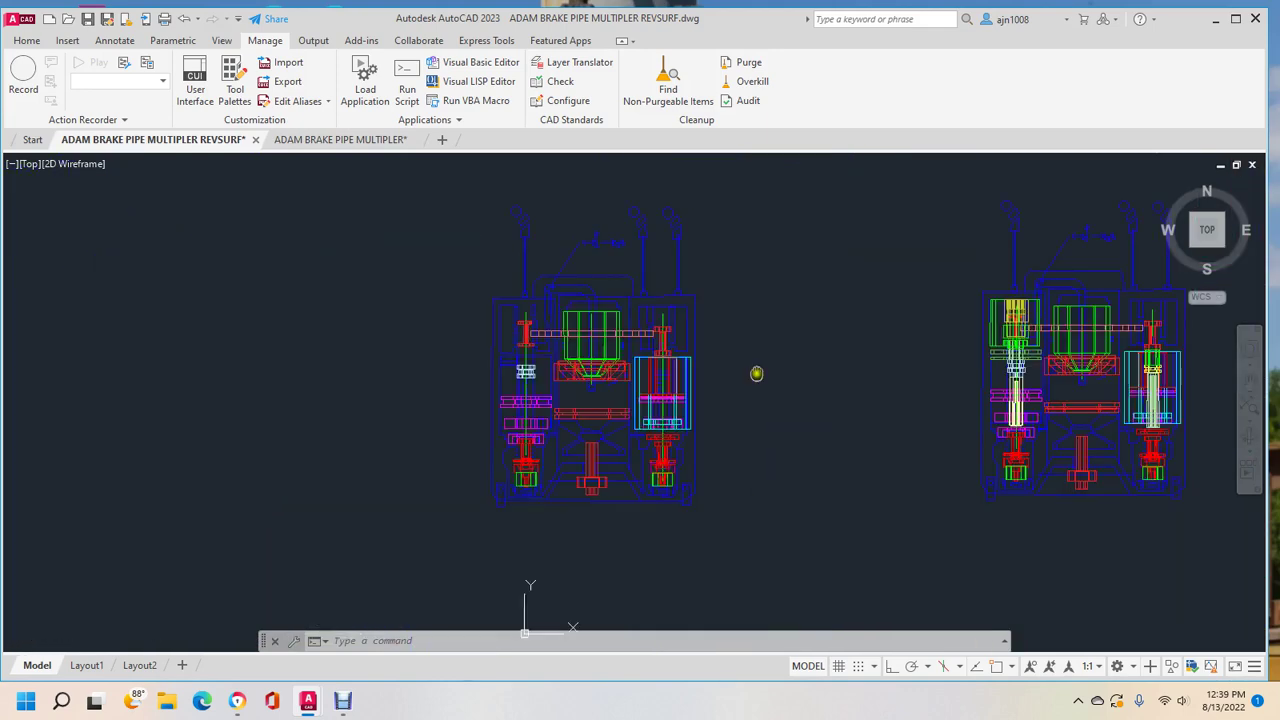
Step: Examine the red discs, central shaft and lower shaft ends of the less complete copy, and return to both copies
{"action": "scroll", "coordinate": [657, 410], "scroll_direction": "up", "scroll_amount": 4}
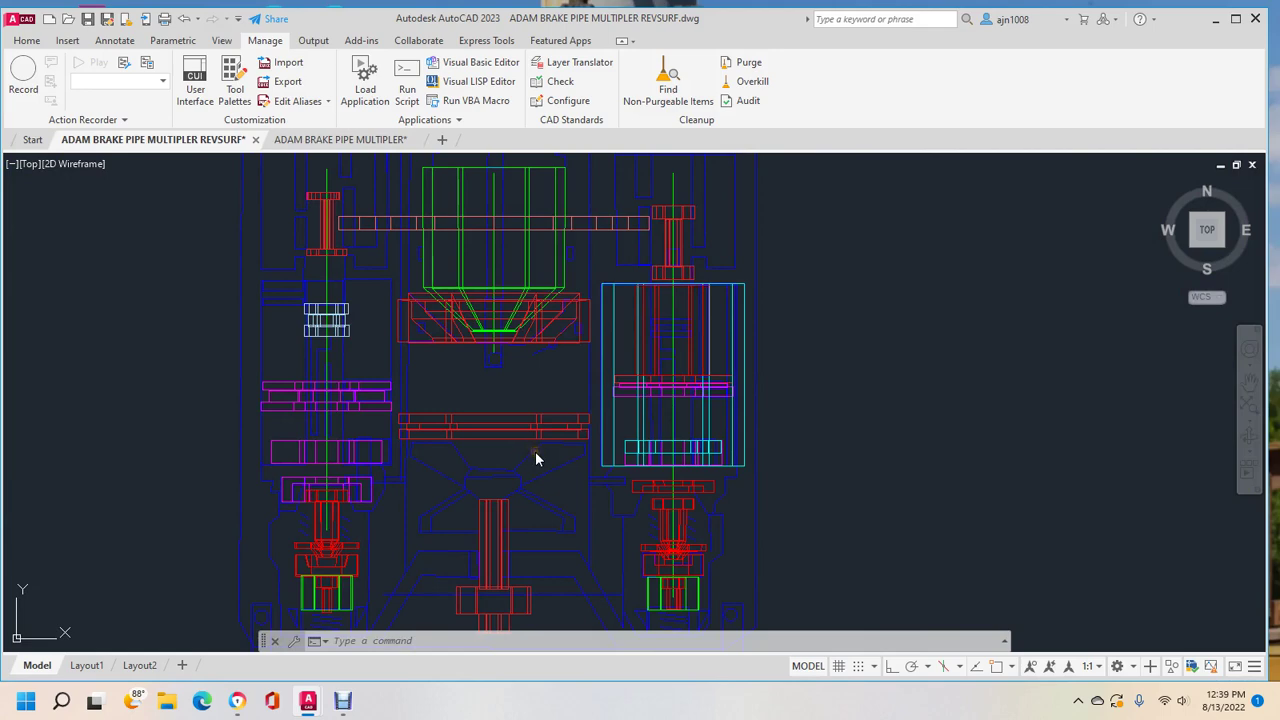
{"action": "scroll", "coordinate": [533, 455], "scroll_direction": "down", "scroll_amount": 6}
{"action": "scroll", "coordinate": [537, 458], "scroll_direction": "up", "scroll_amount": 1}
{"action": "scroll", "coordinate": [535, 455], "scroll_direction": "up", "scroll_amount": 5}
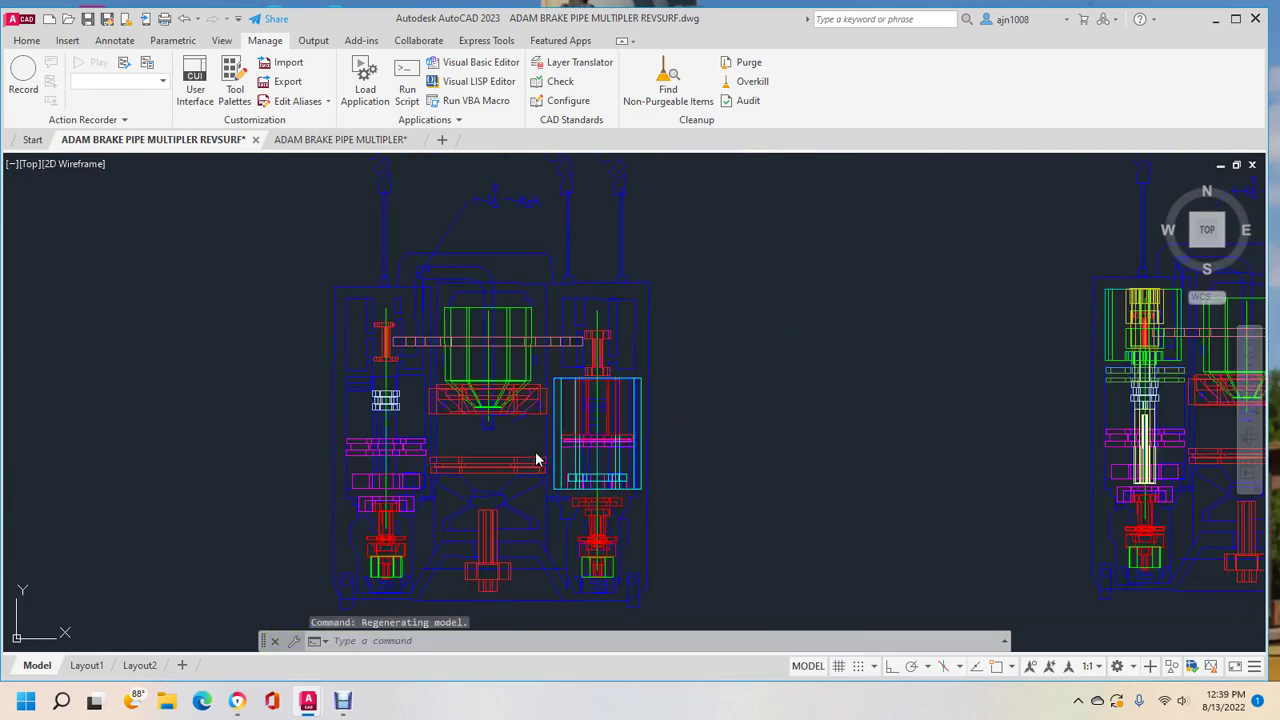
{"action": "scroll", "coordinate": [512, 310], "scroll_direction": "up", "scroll_amount": 3}
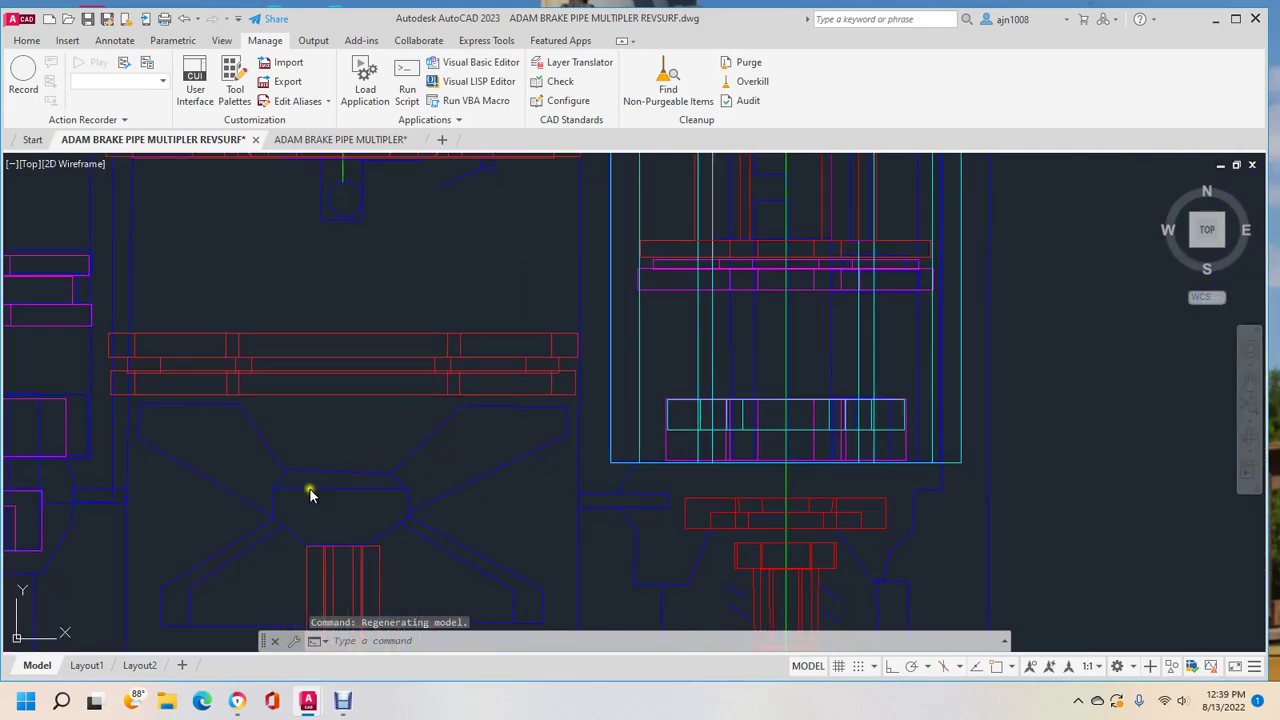
{"action": "scroll", "coordinate": [400, 497], "scroll_direction": "up", "scroll_amount": 1}
{"action": "middle_click_drag", "start_coordinate": [403, 494], "coordinate": [582, 220]}
{"action": "scroll", "coordinate": [576, 238], "scroll_direction": "down", "scroll_amount": 2}
{"action": "scroll", "coordinate": [574, 250], "scroll_direction": "down", "scroll_amount": 5}
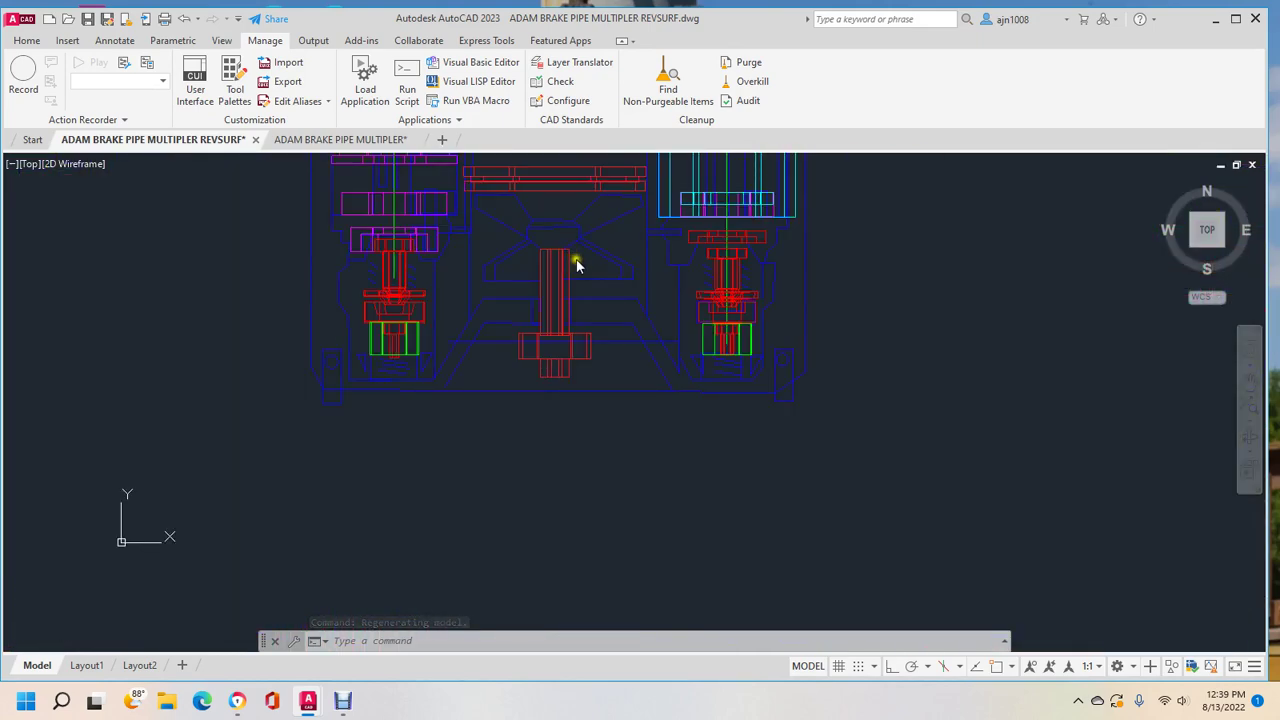
{"action": "middle_click_drag", "start_coordinate": [949, 240], "coordinate": [421, 490]}
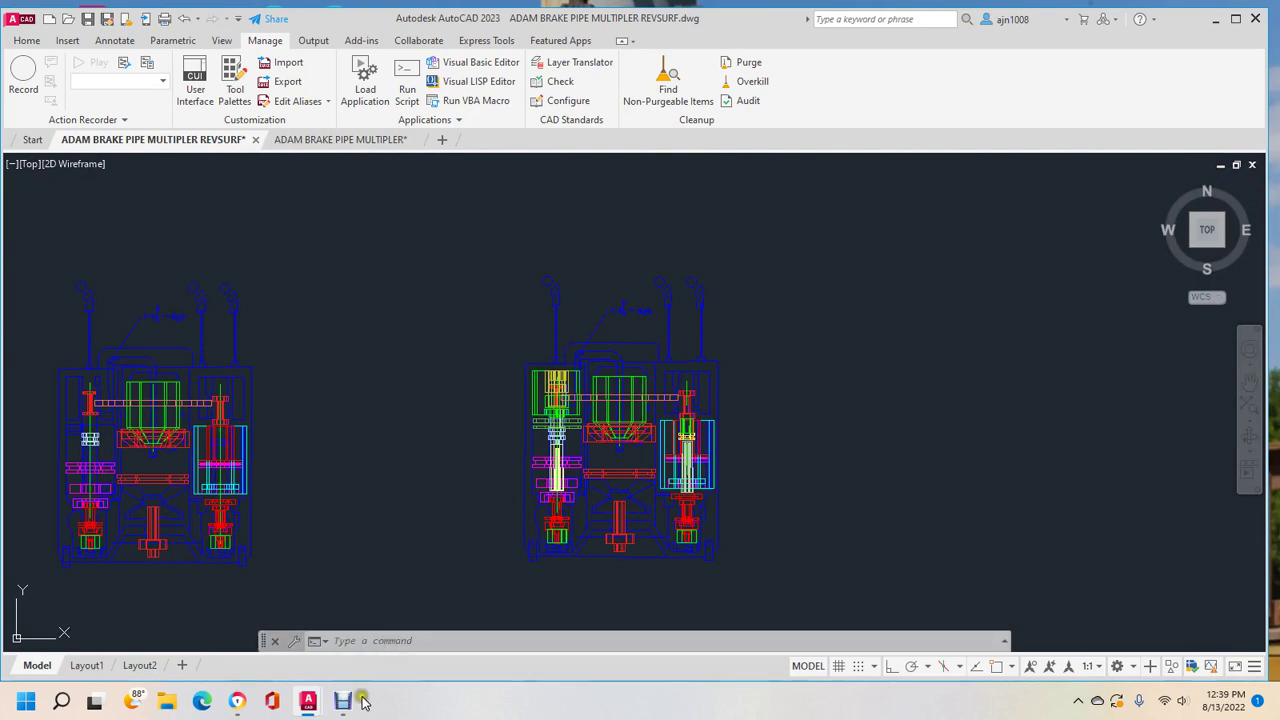
{"action": "mouse_move", "coordinate": [327, 690]}
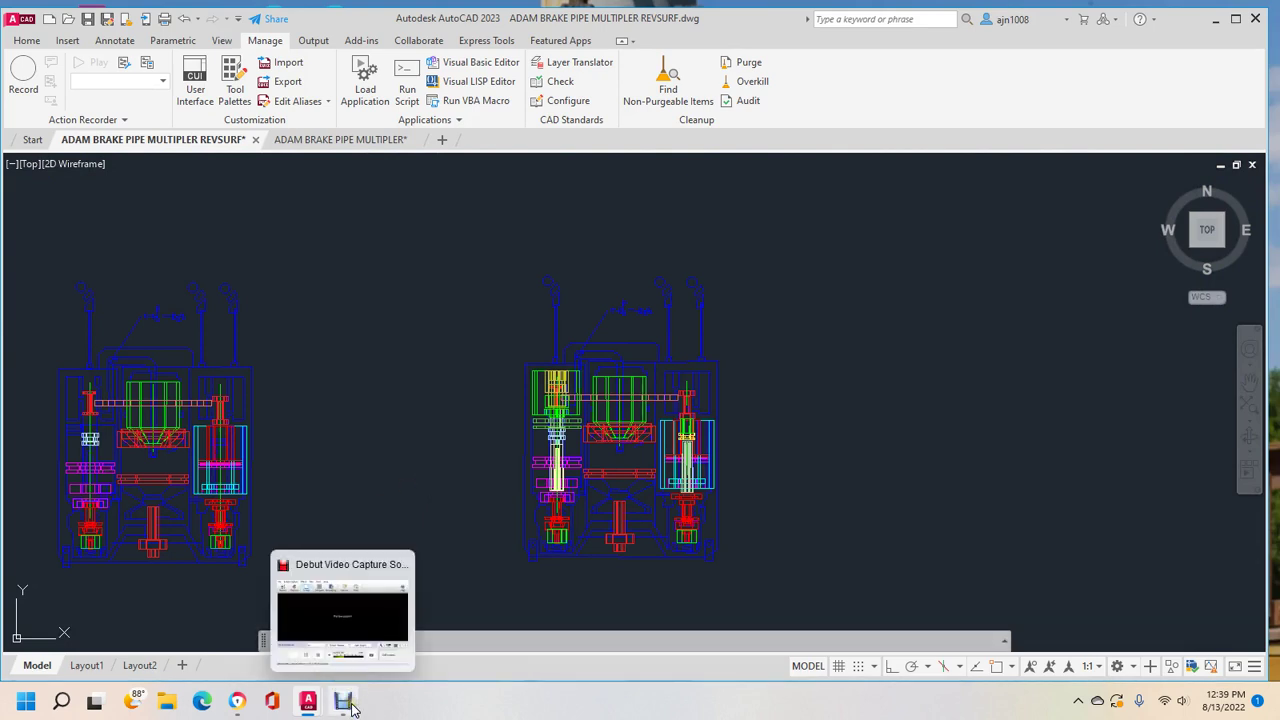